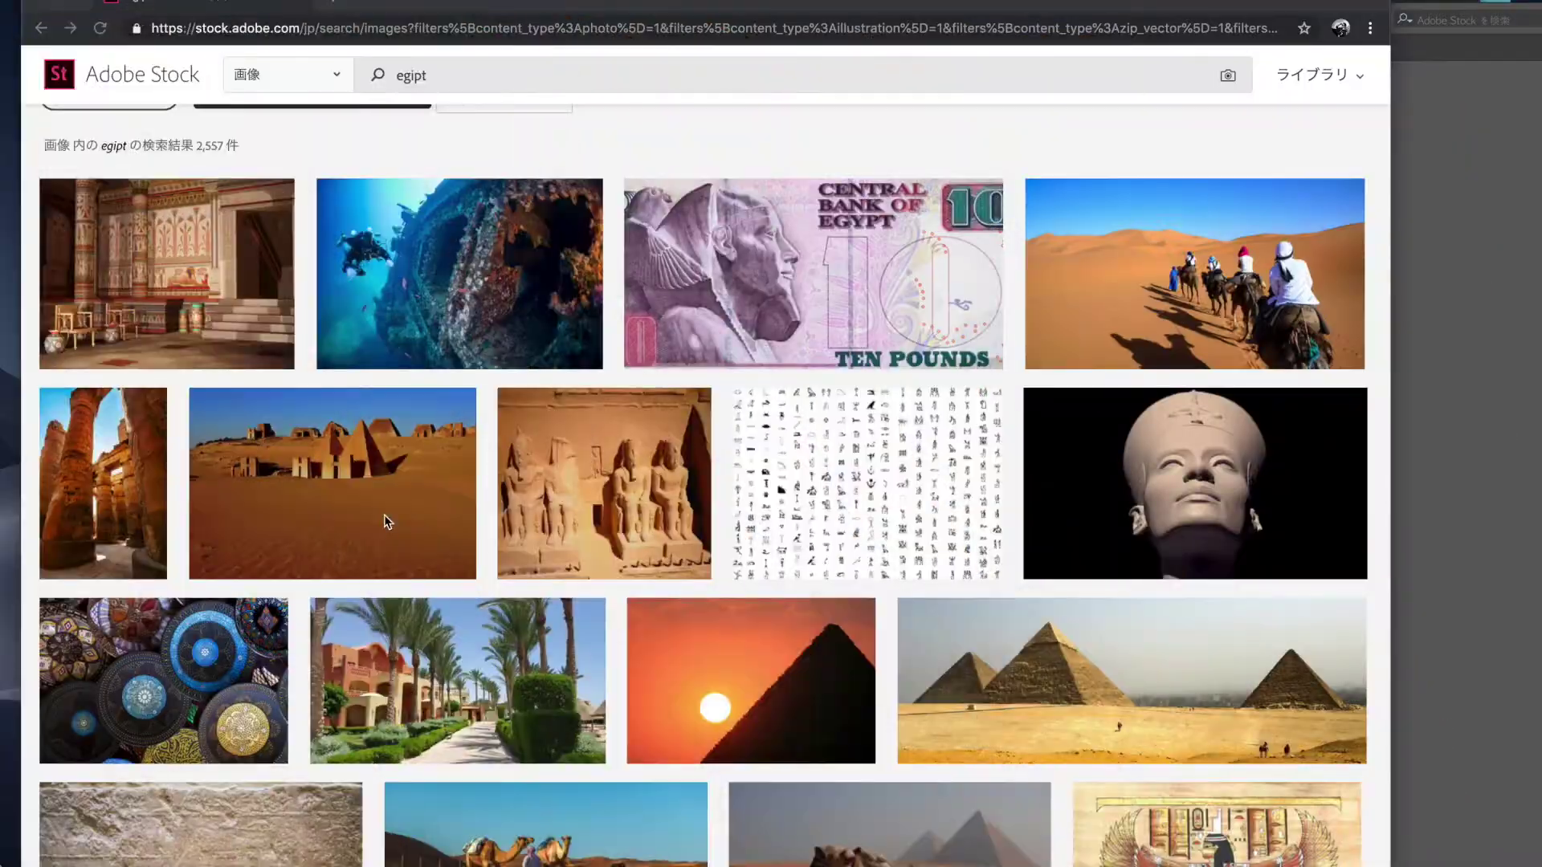
Scroll down through the hieroglyph artwork in Illustrator.
scroll(386, 522, down, 3)
scroll(387, 522, down, 3)
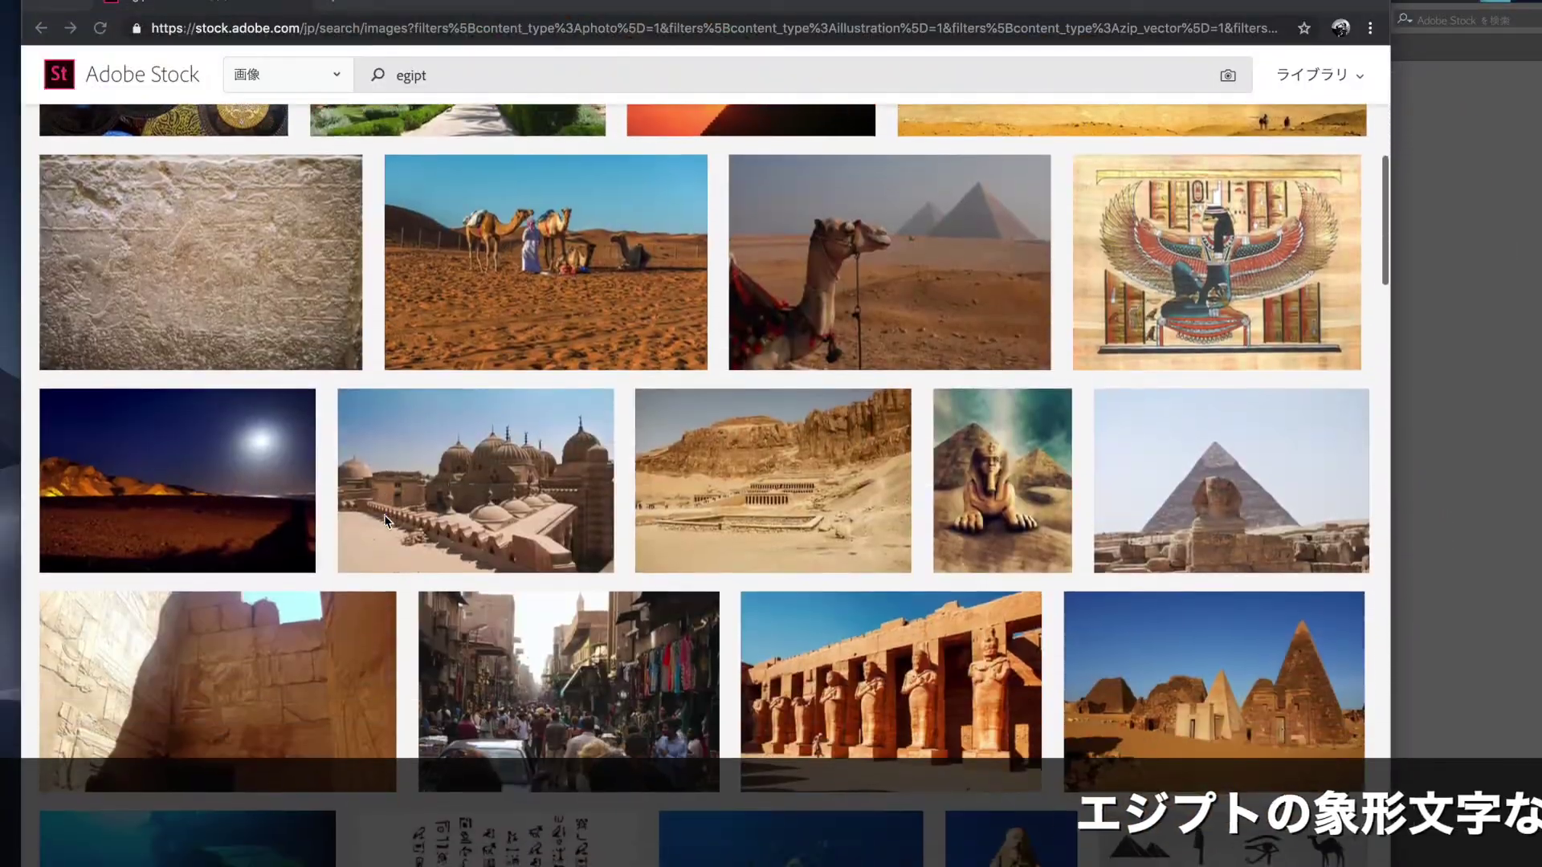
scroll(387, 522, down, 1)
scroll(386, 522, down, 2)
scroll(384, 518, down, 2)
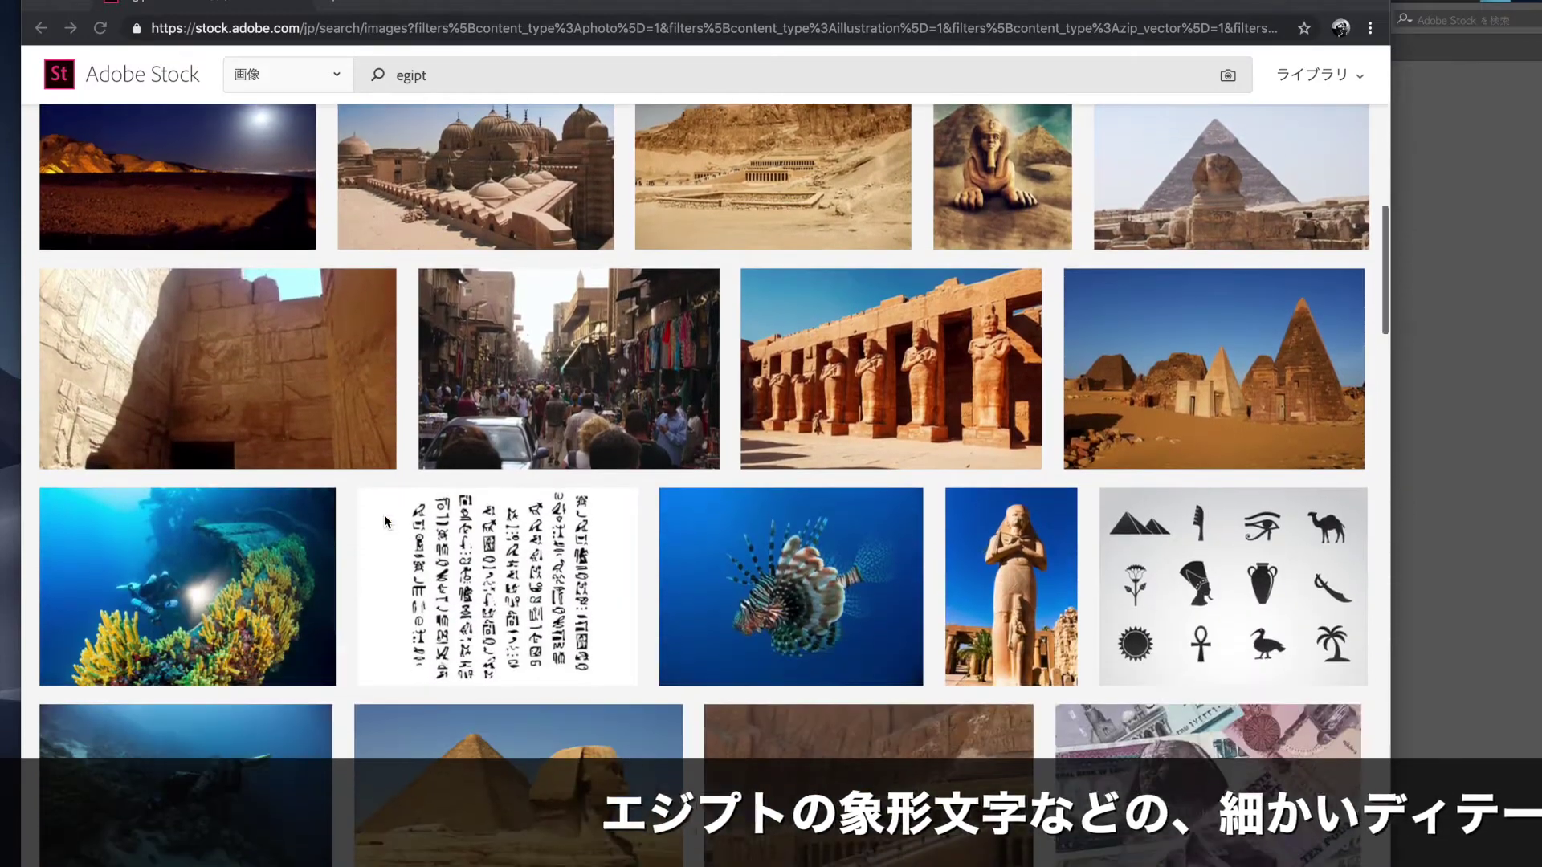
scroll(385, 518, down, 2)
scroll(384, 518, down, 2)
scroll(384, 519, down, 2)
scroll(384, 518, down, 2)
scroll(384, 518, down, 2)
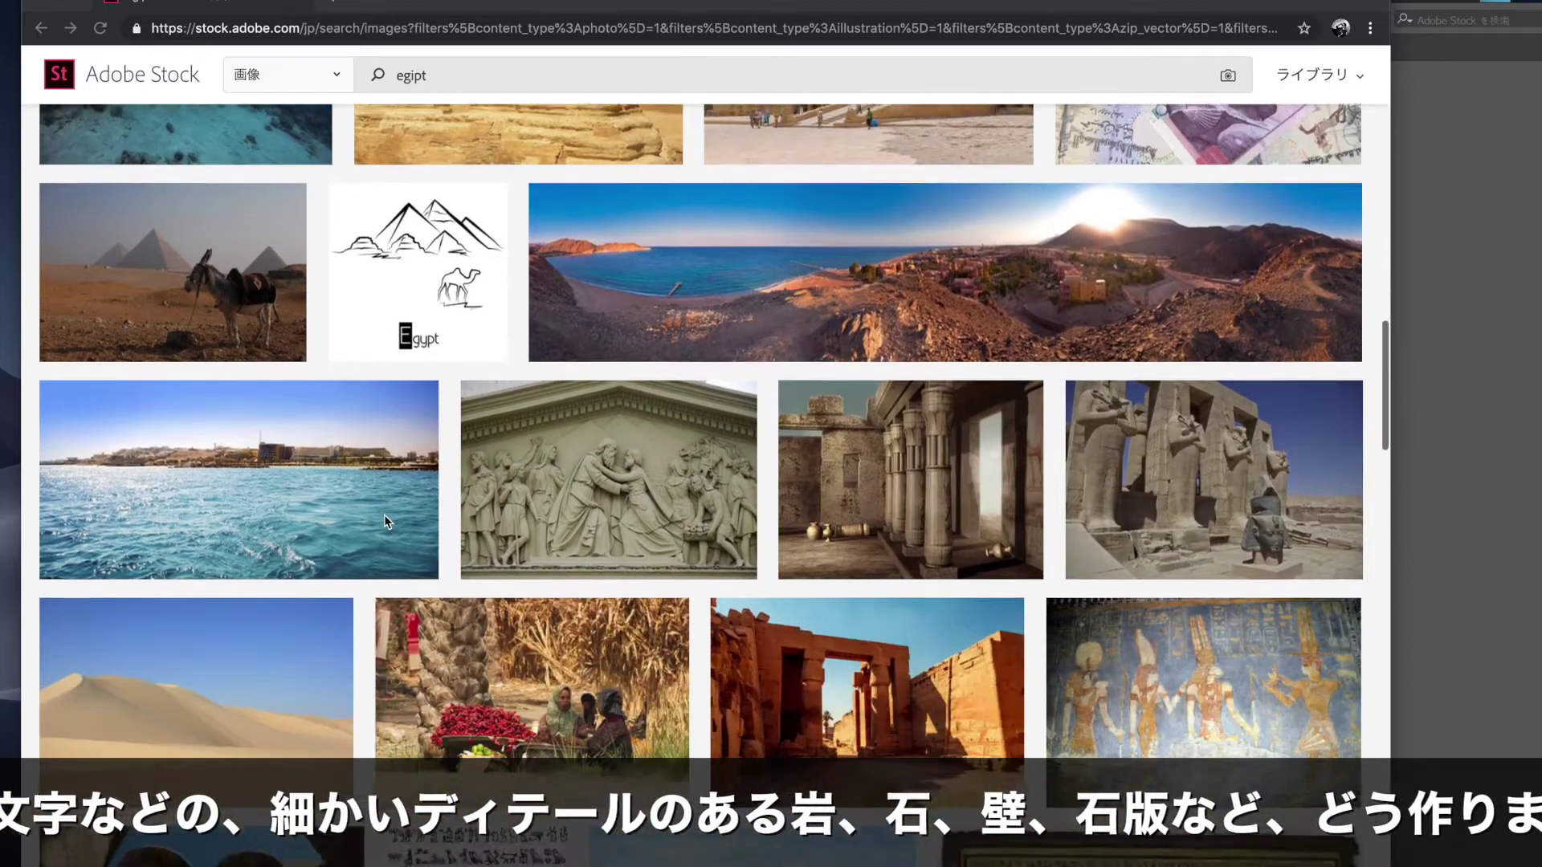
scroll(384, 518, down, 1)
scroll(384, 518, down, 2)
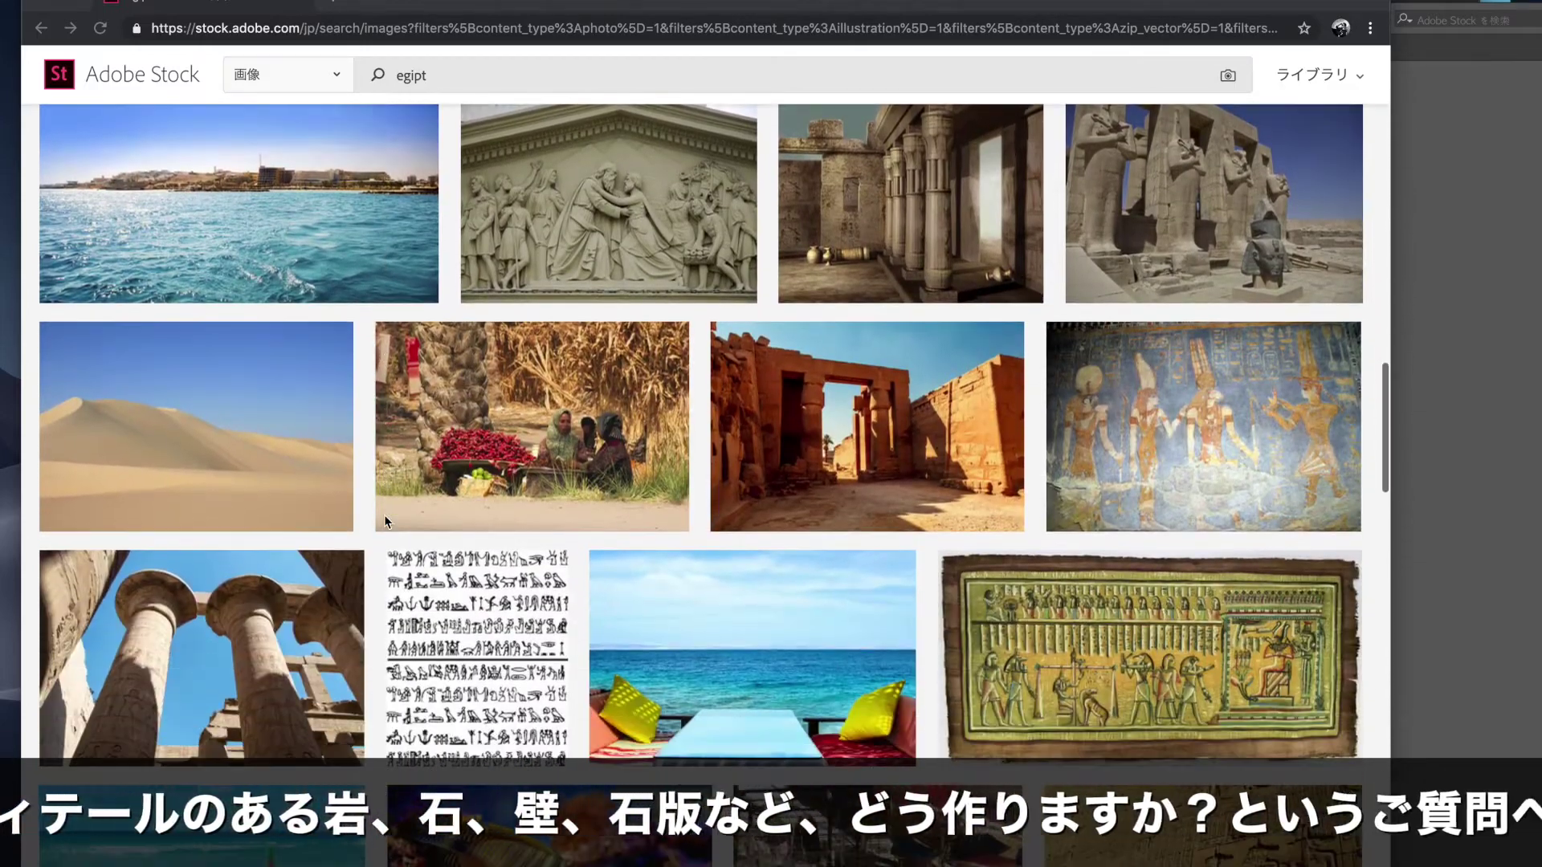
scroll(384, 520, down, 3)
scroll(386, 521, down, 1)
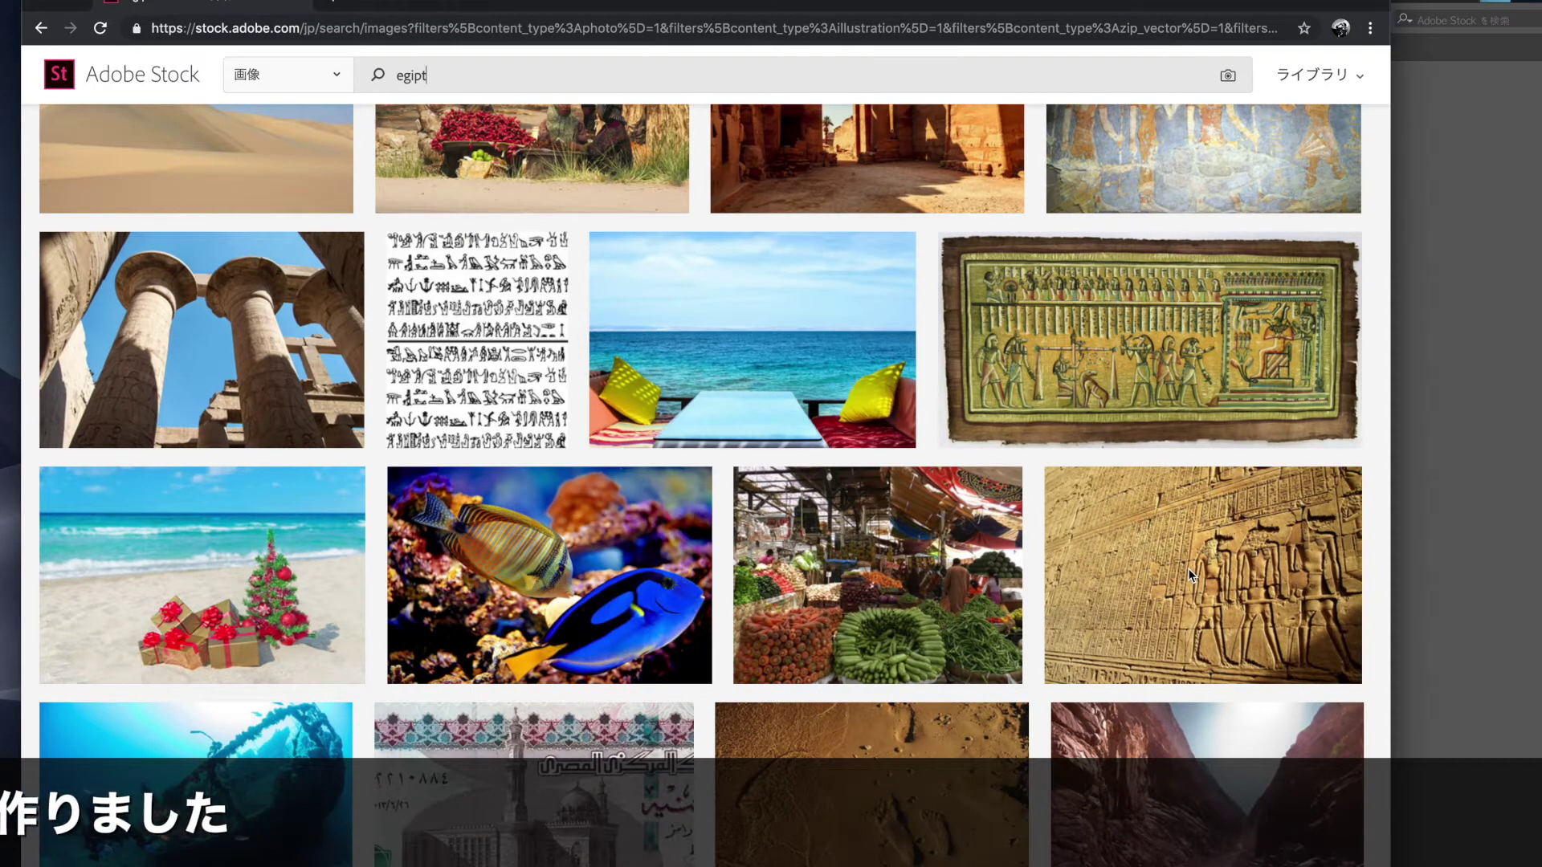
scroll(1190, 575, down, 5)
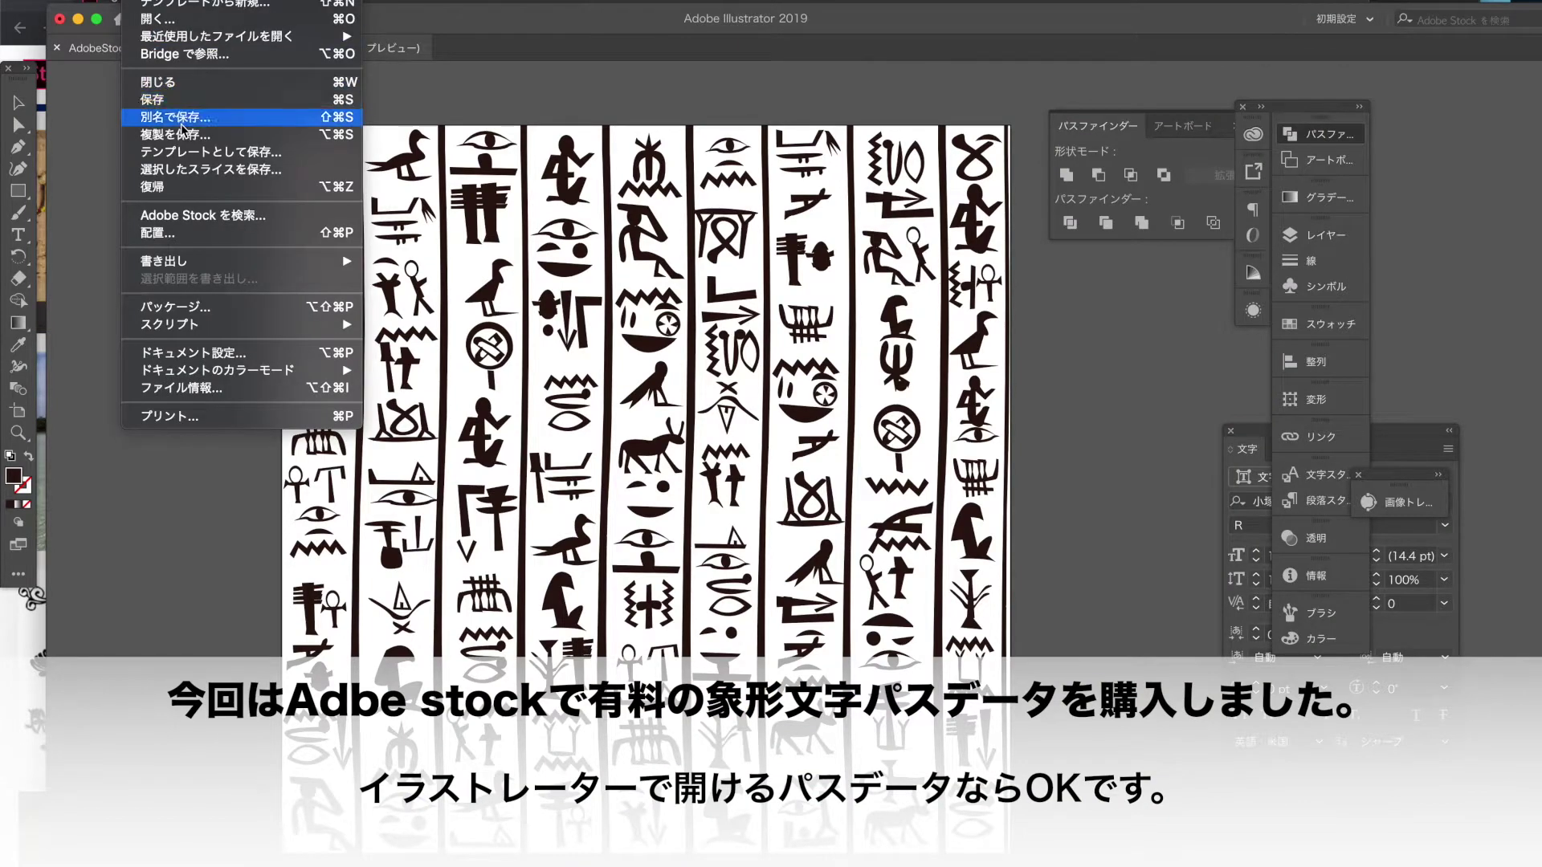
Save the artwork as a separate SVG 1.1 file, accepting the default SVG options.
click(181, 121)
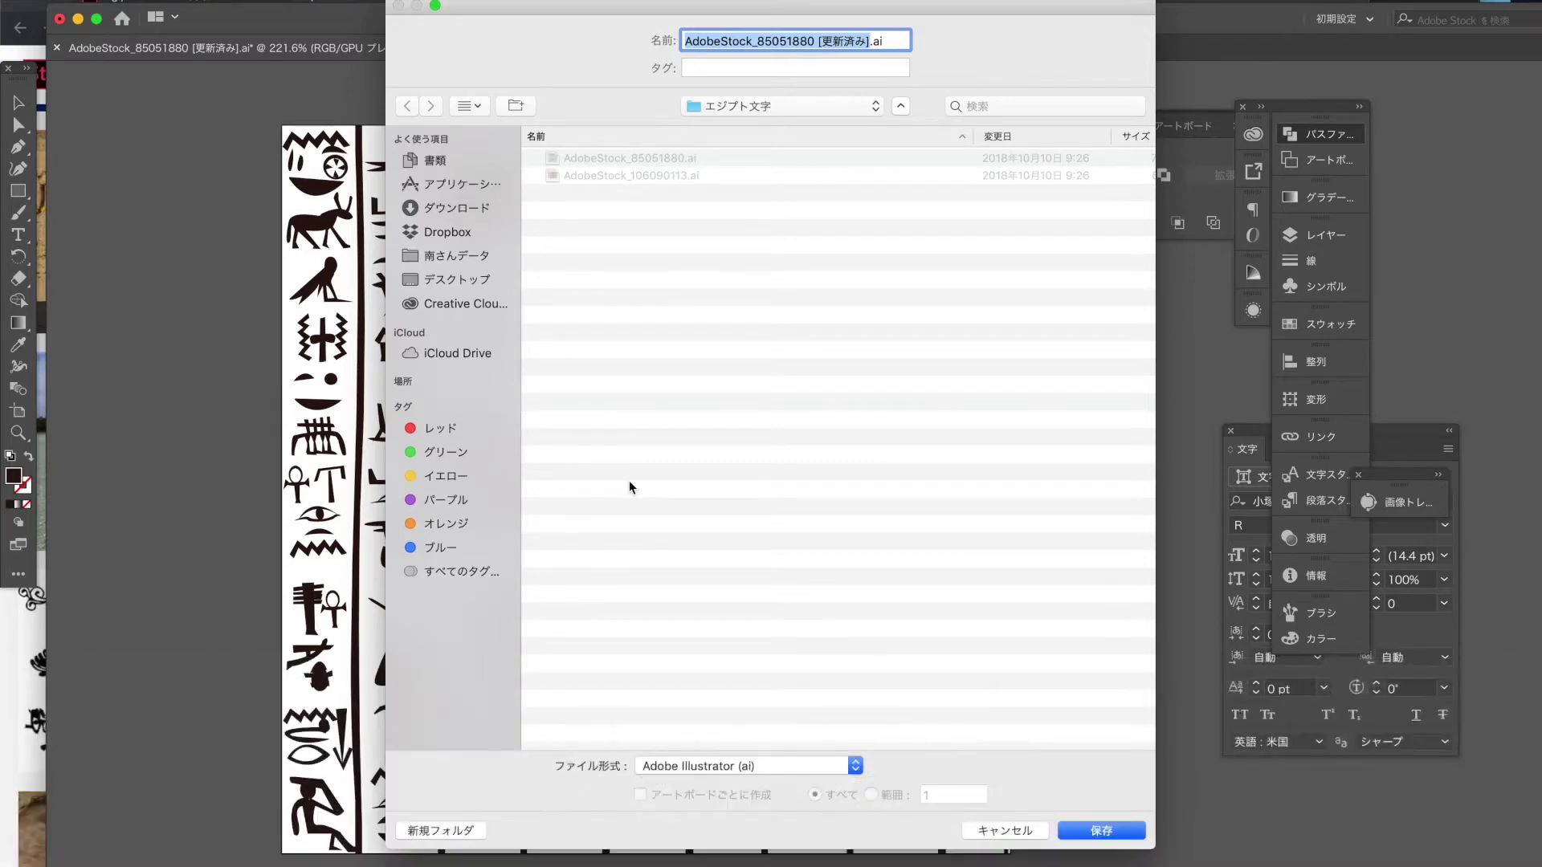
click(798, 767)
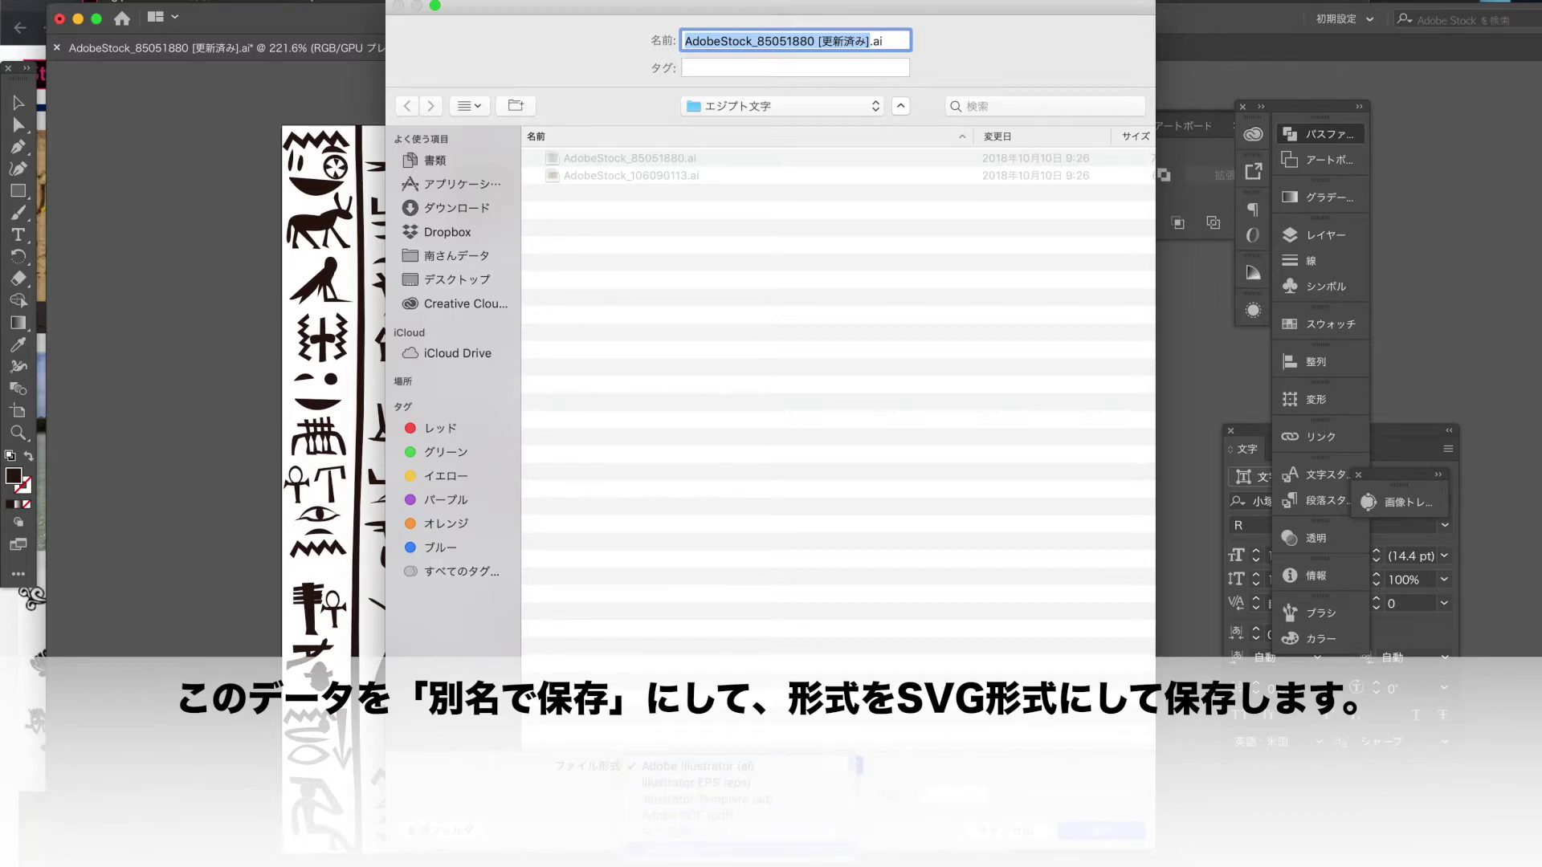
key(Return)
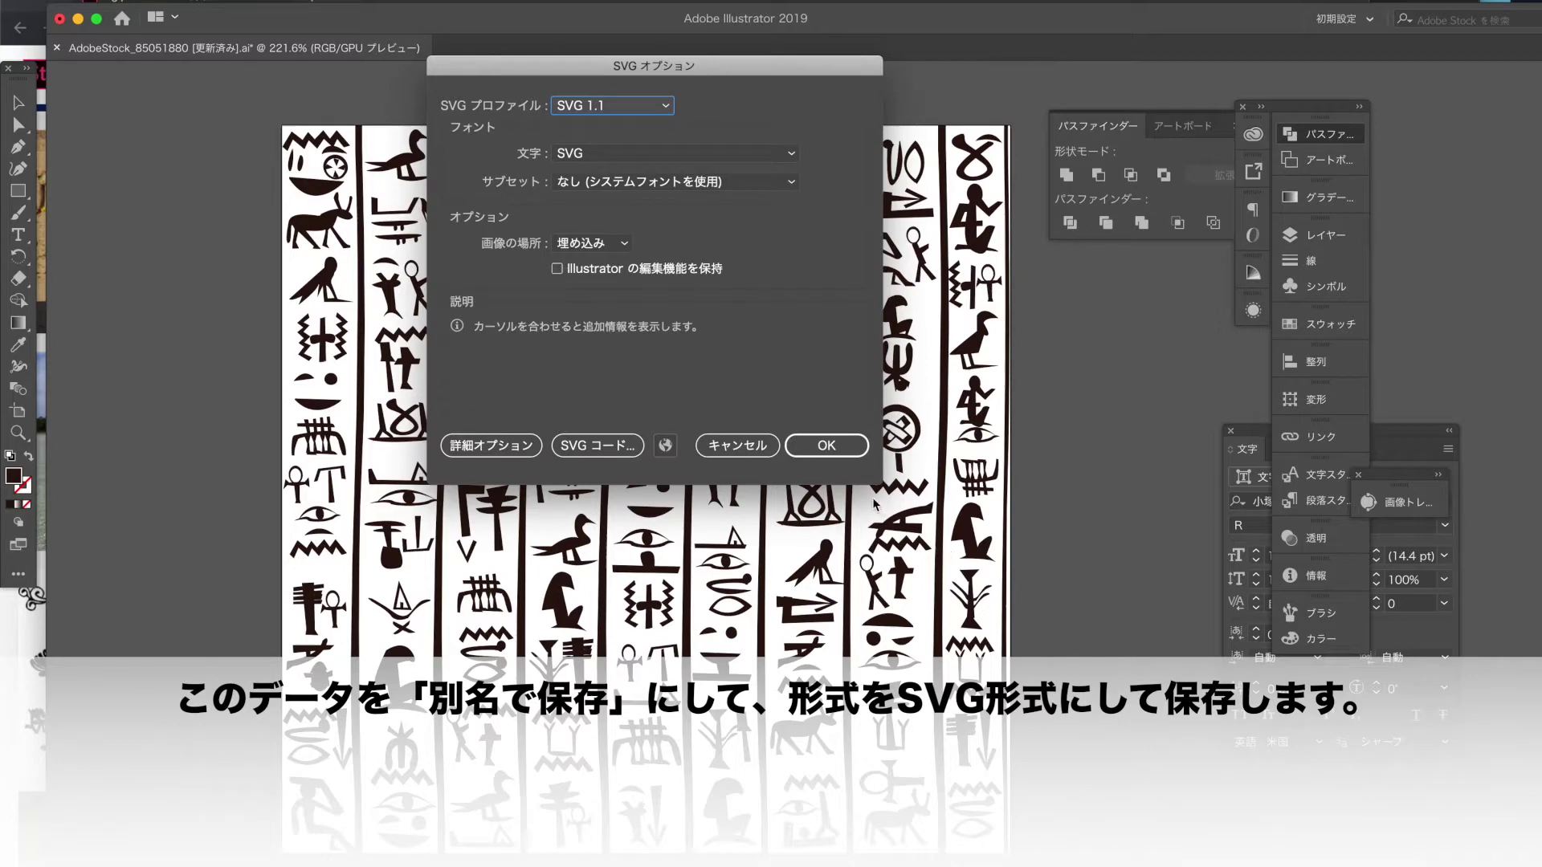
click(810, 452)
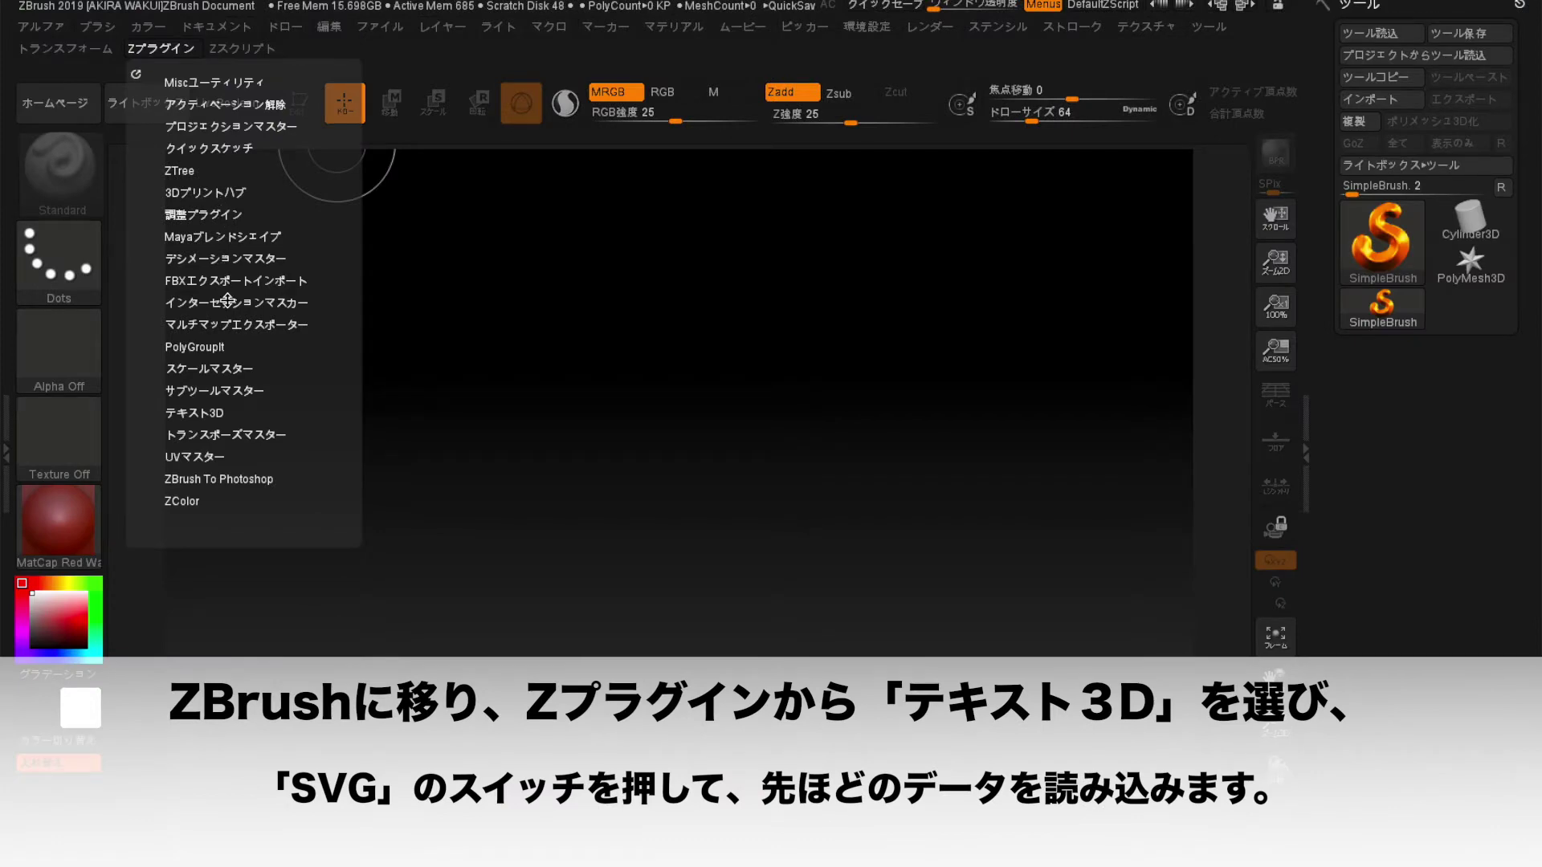
Load the hieroglyph SVG through the Text 3D plugin and drag it onto the canvas.
click(236, 410)
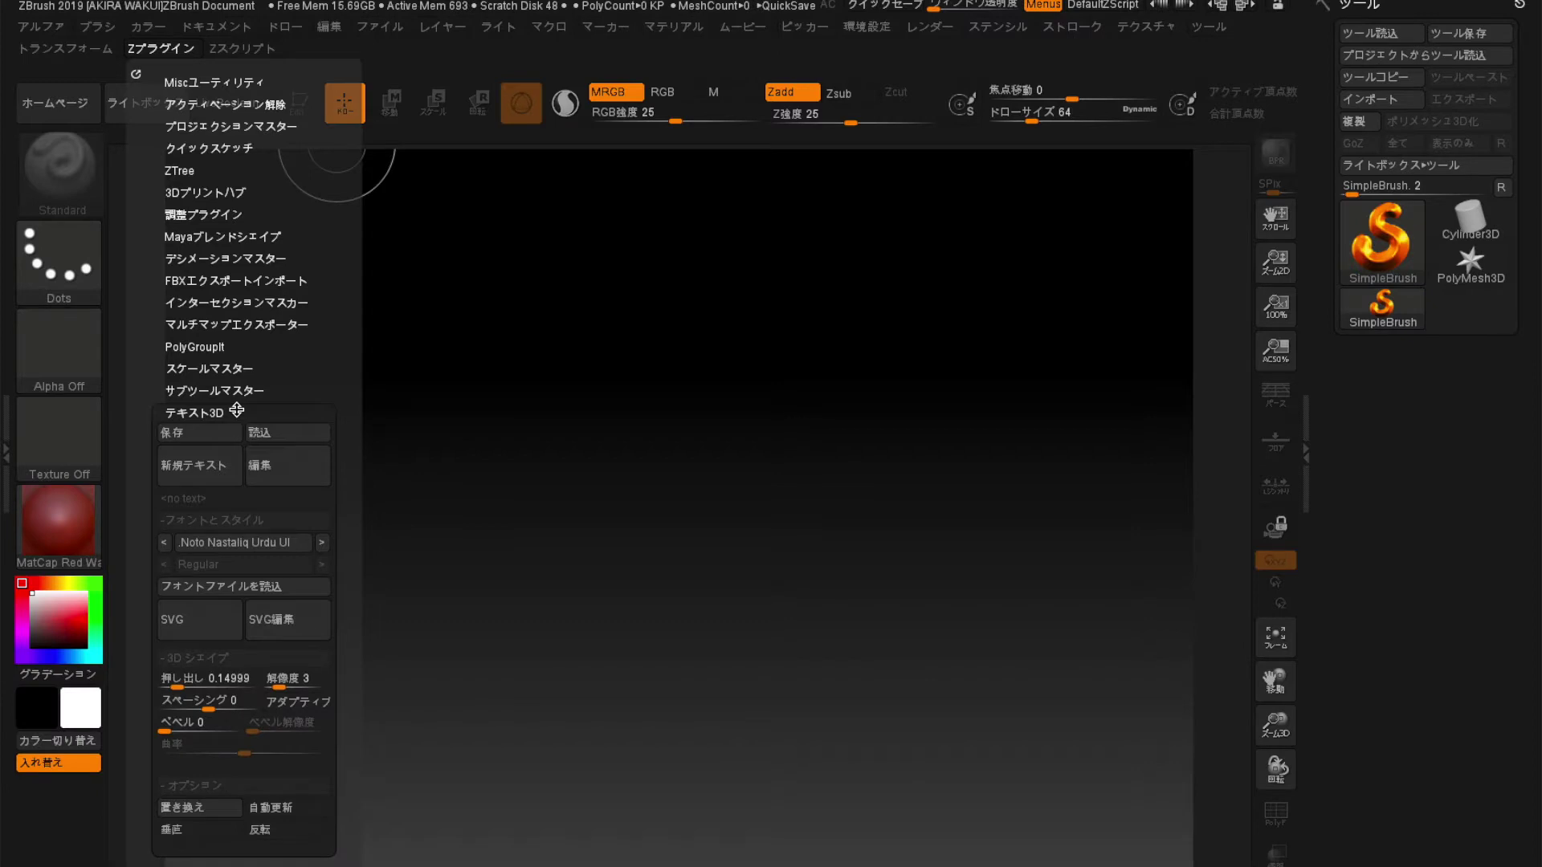
click(210, 635)
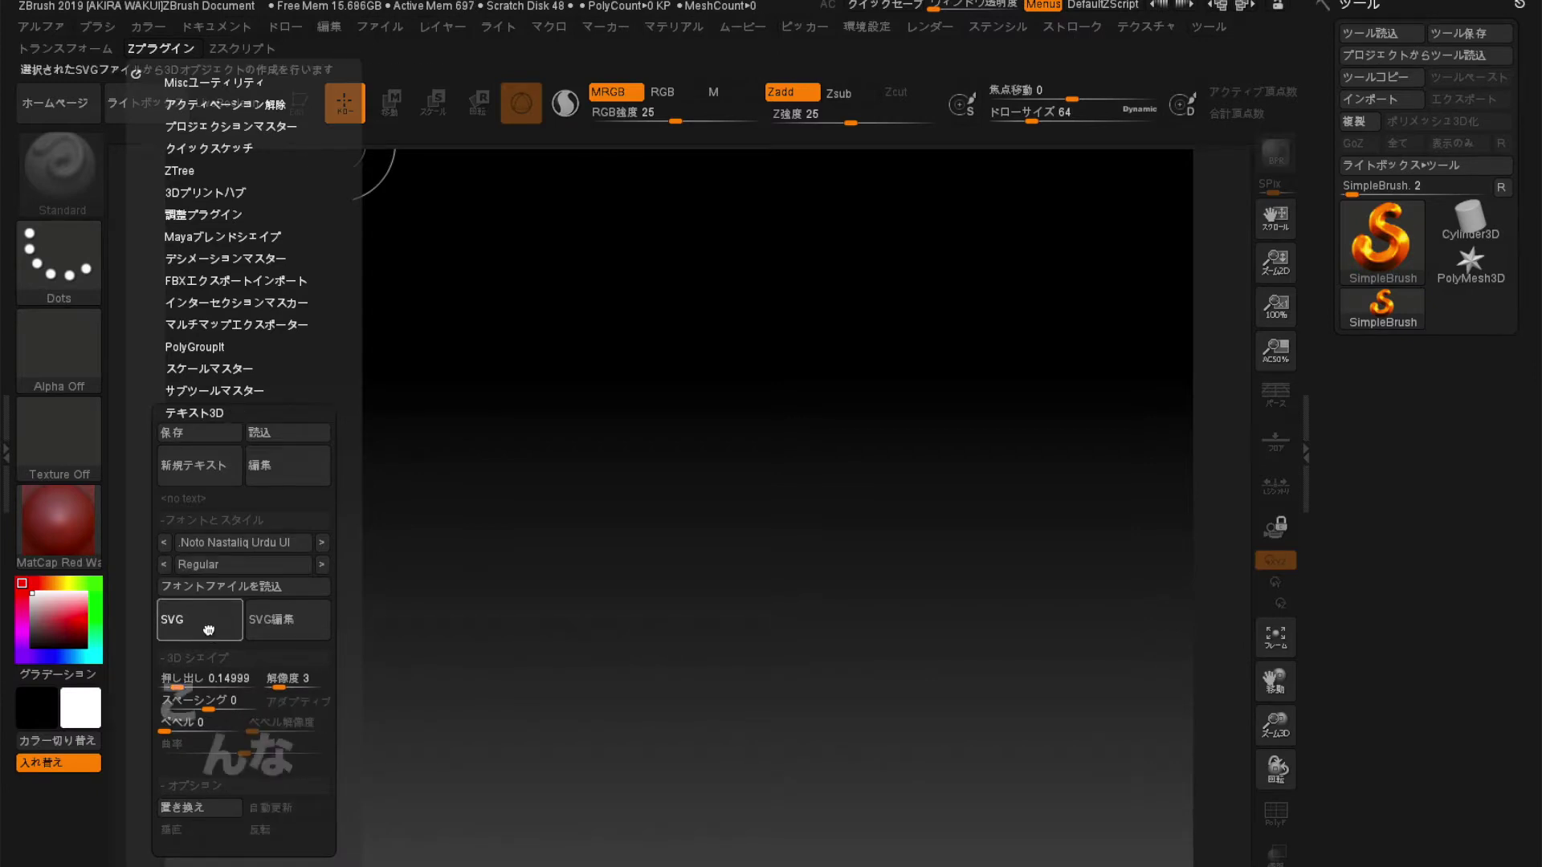
mouse_move(685, 517)
mouse_down()
mouse_move(714, 663)
mouse_move(690, 863)
mouse_up()
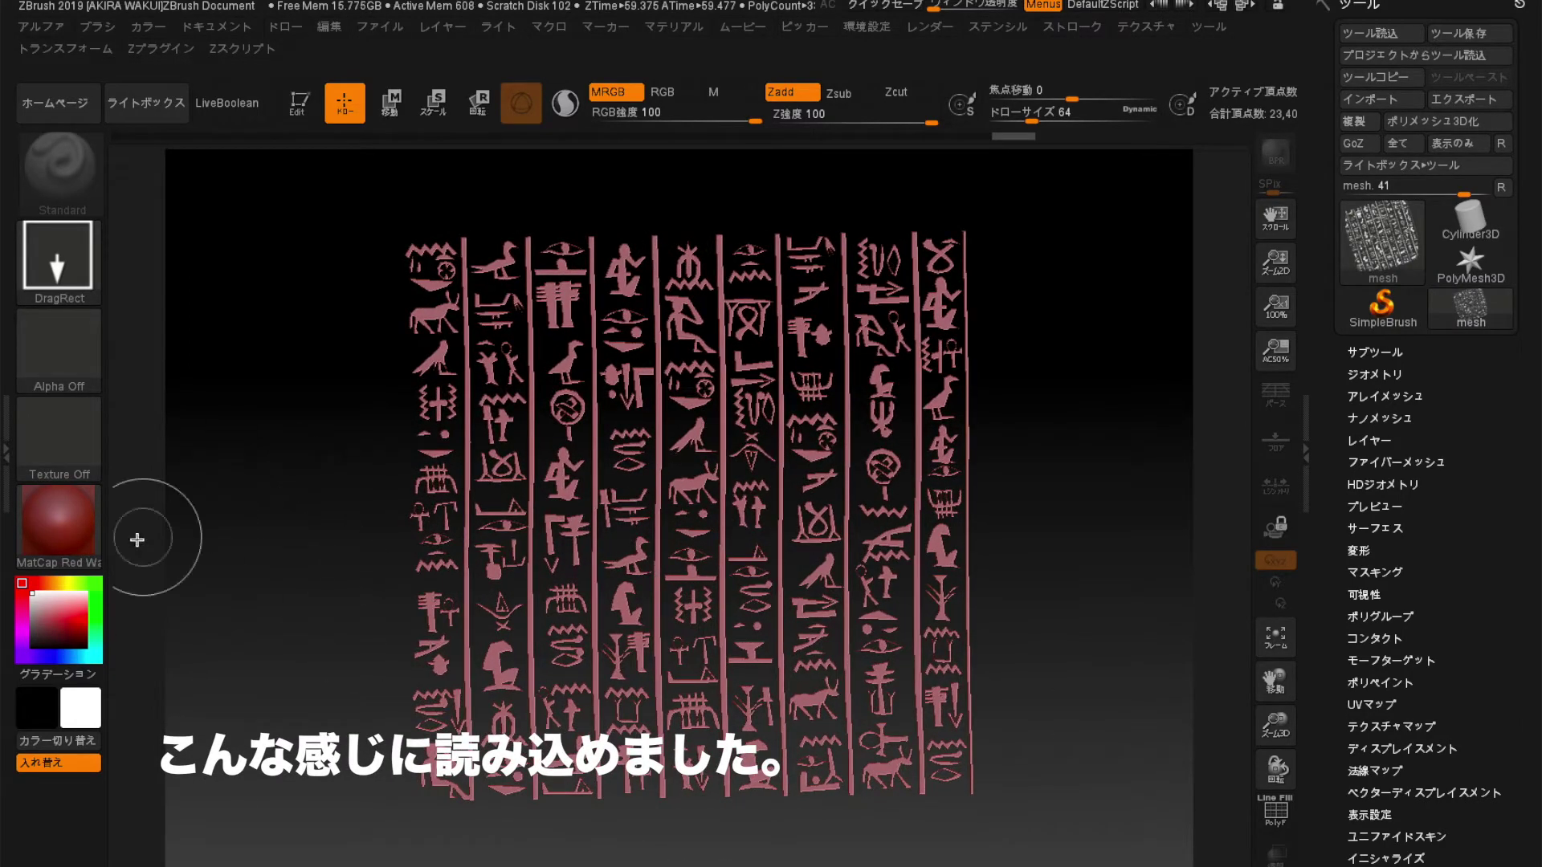
Apply MatCap LBrown, enter Edit mode, face the panel and show the Subtool list.
click(81, 528)
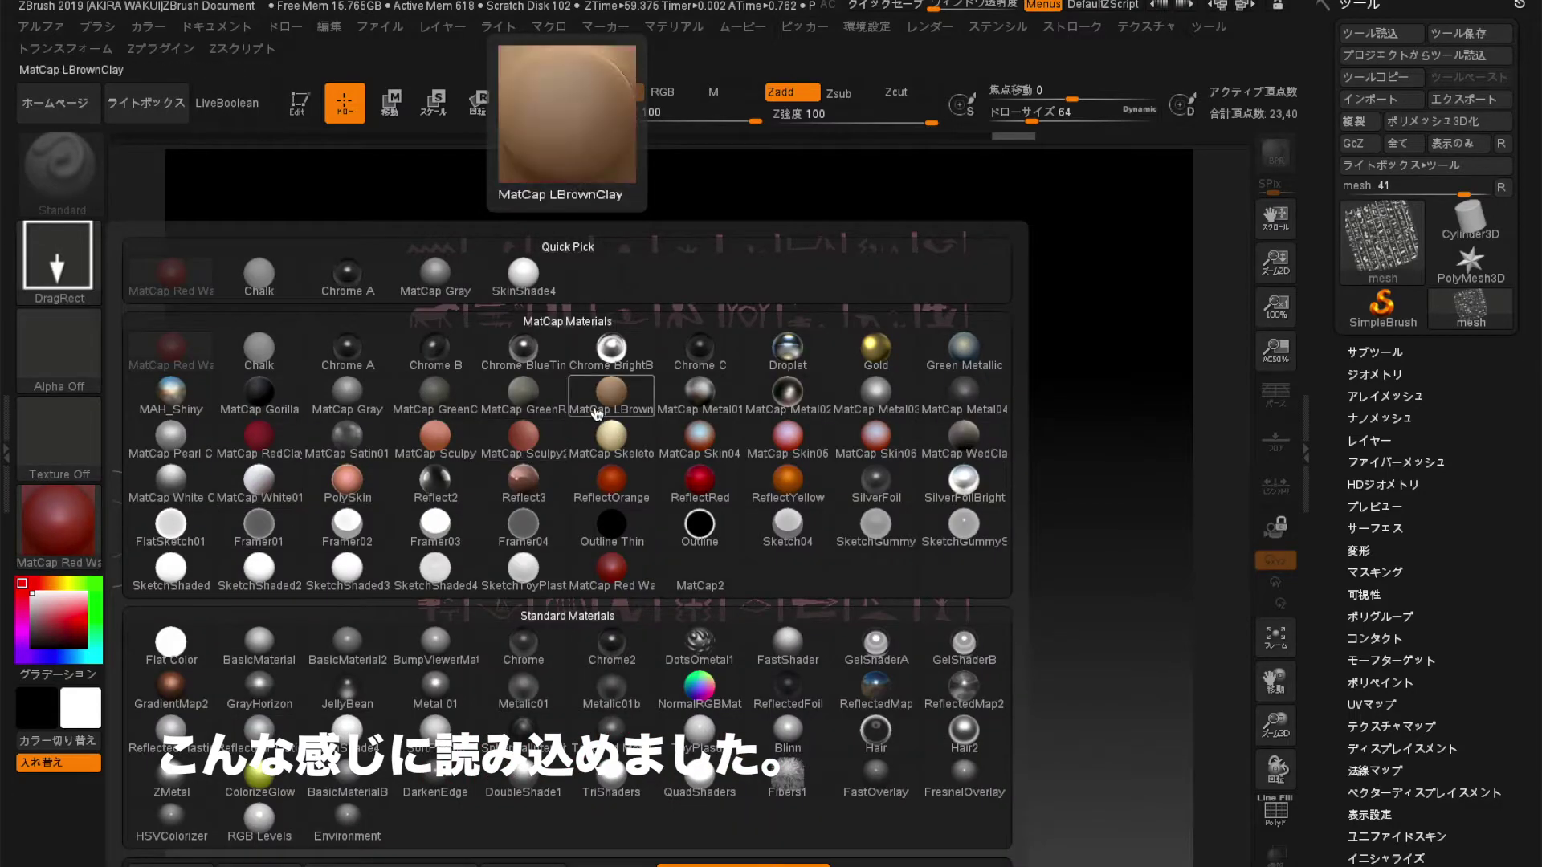
click(611, 392)
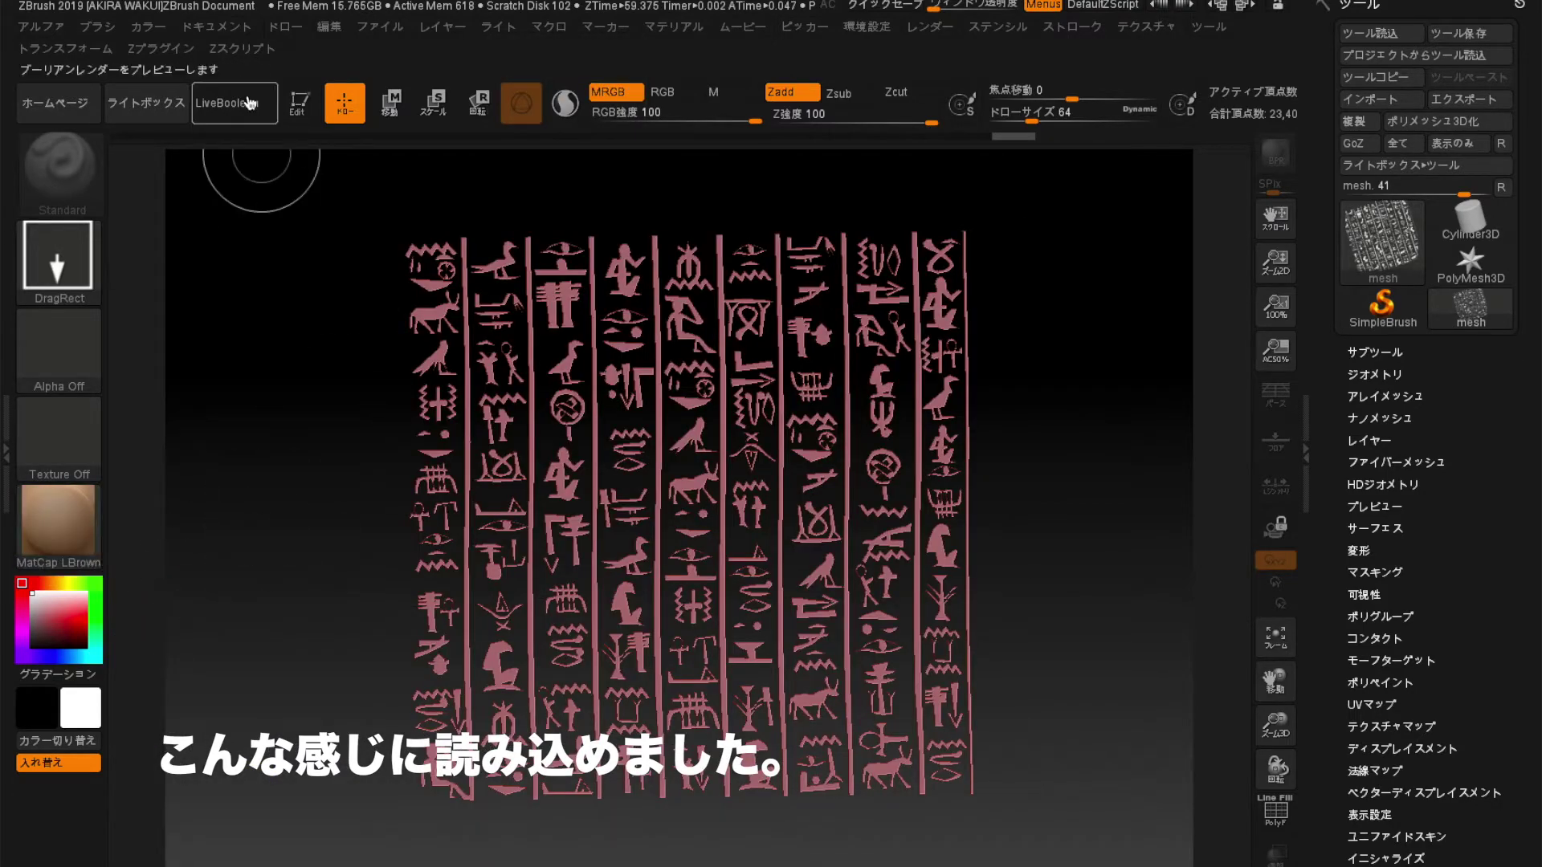
click(299, 103)
mouse_move(456, 367)
mouse_down()
mouse_move(996, 551)
mouse_move(881, 541)
mouse_up()
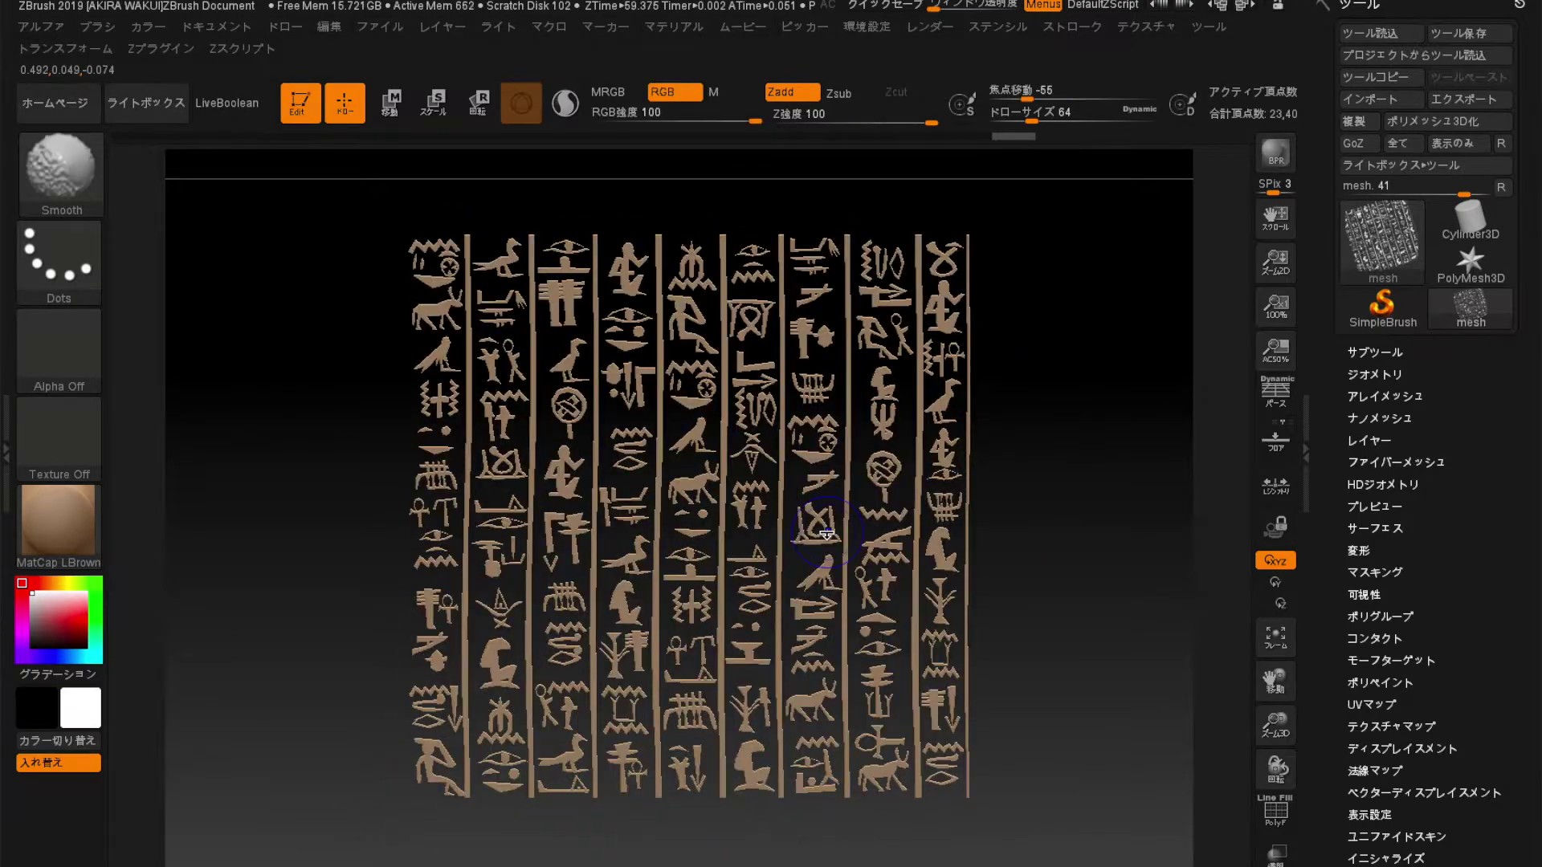
click(1375, 352)
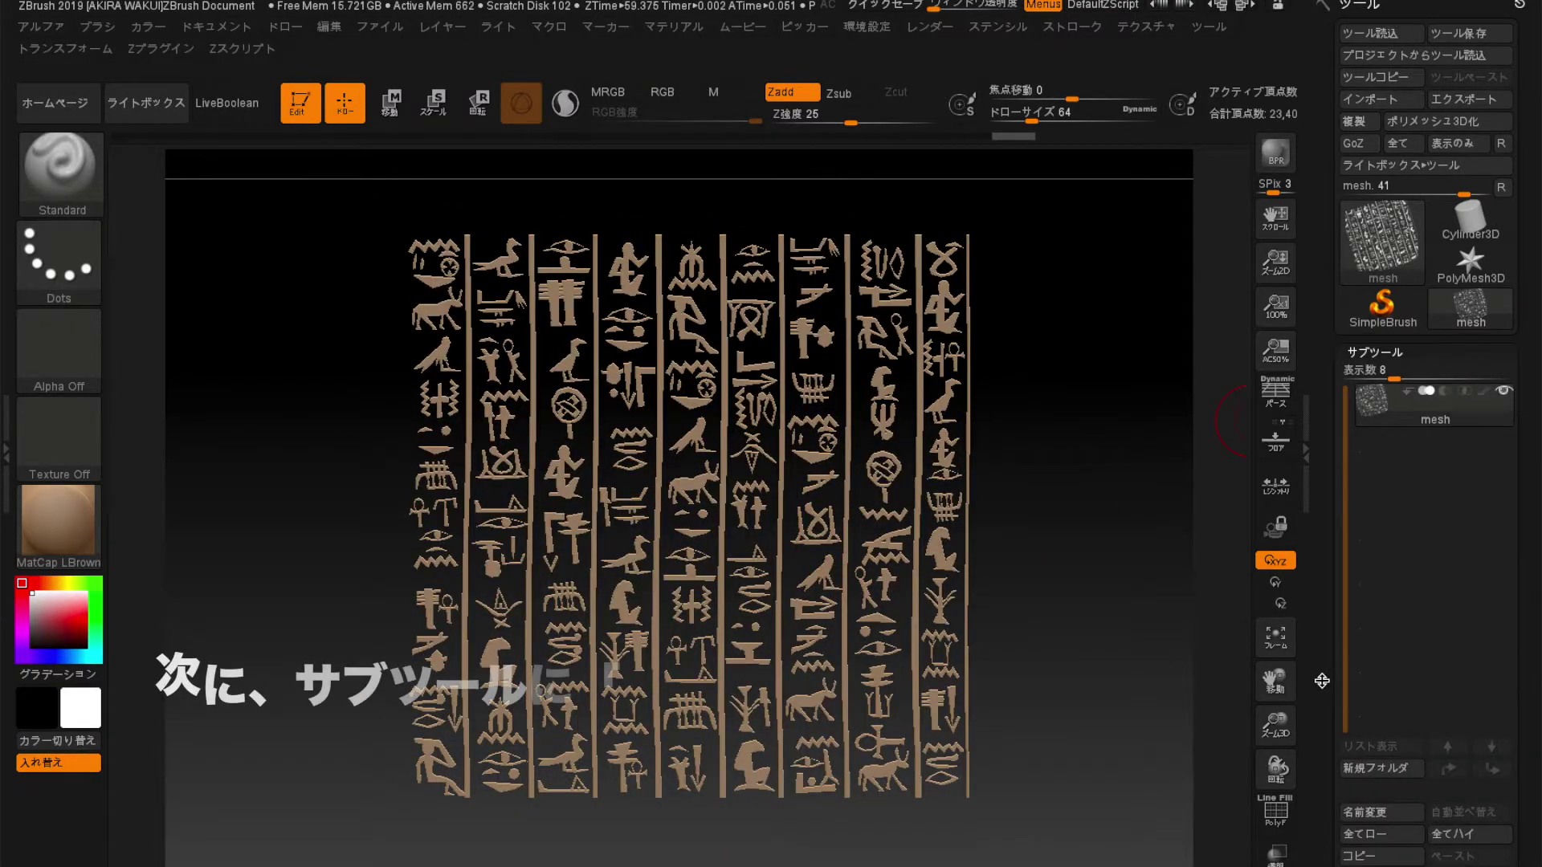
Append a Cube3D subtool and make it the active subtool.
click(1447, 605)
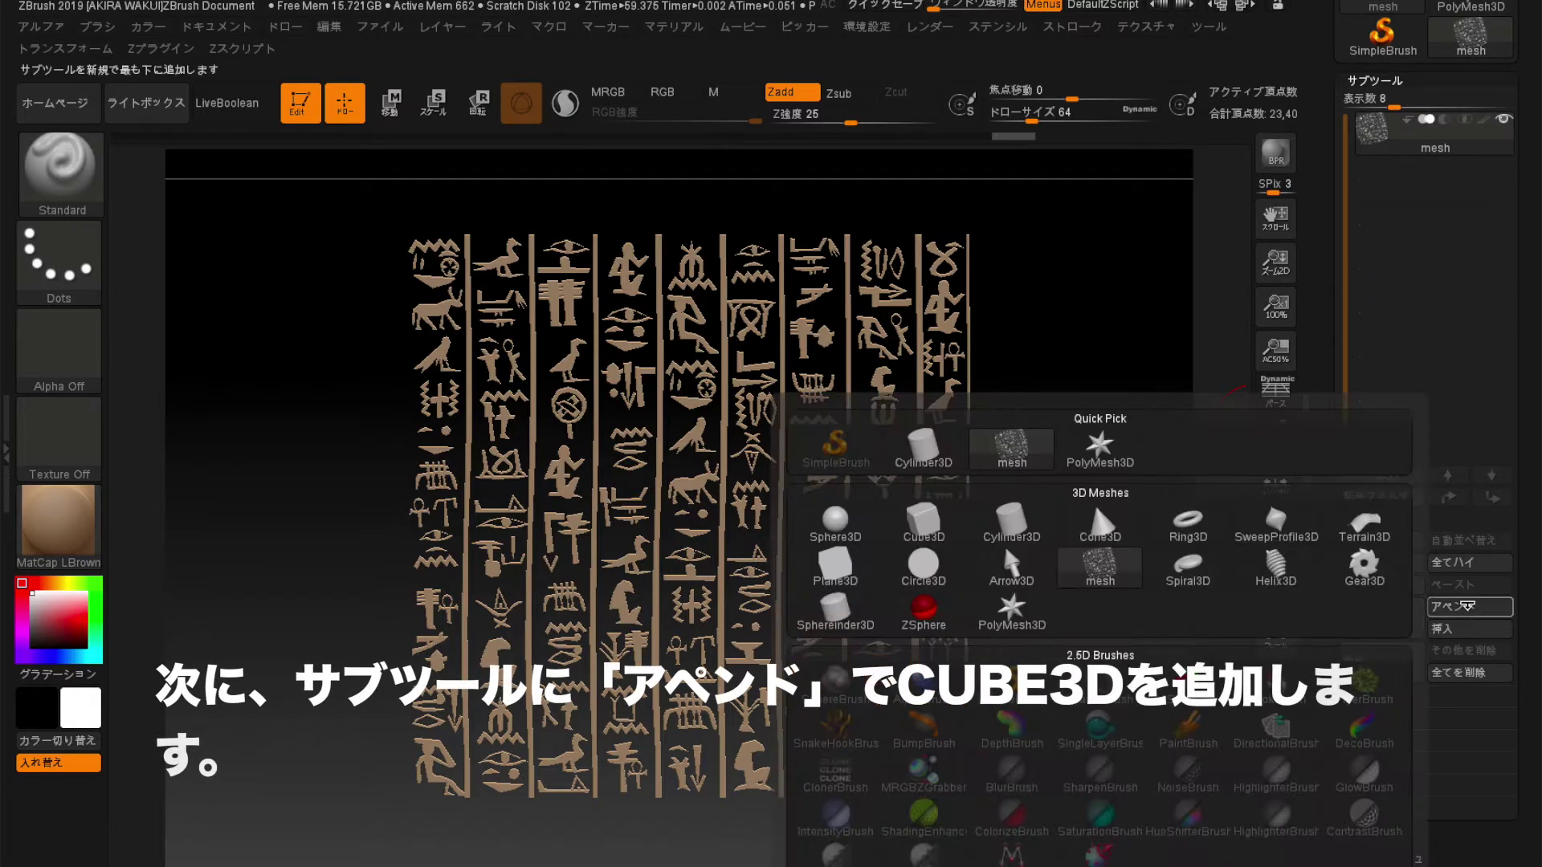
click(926, 543)
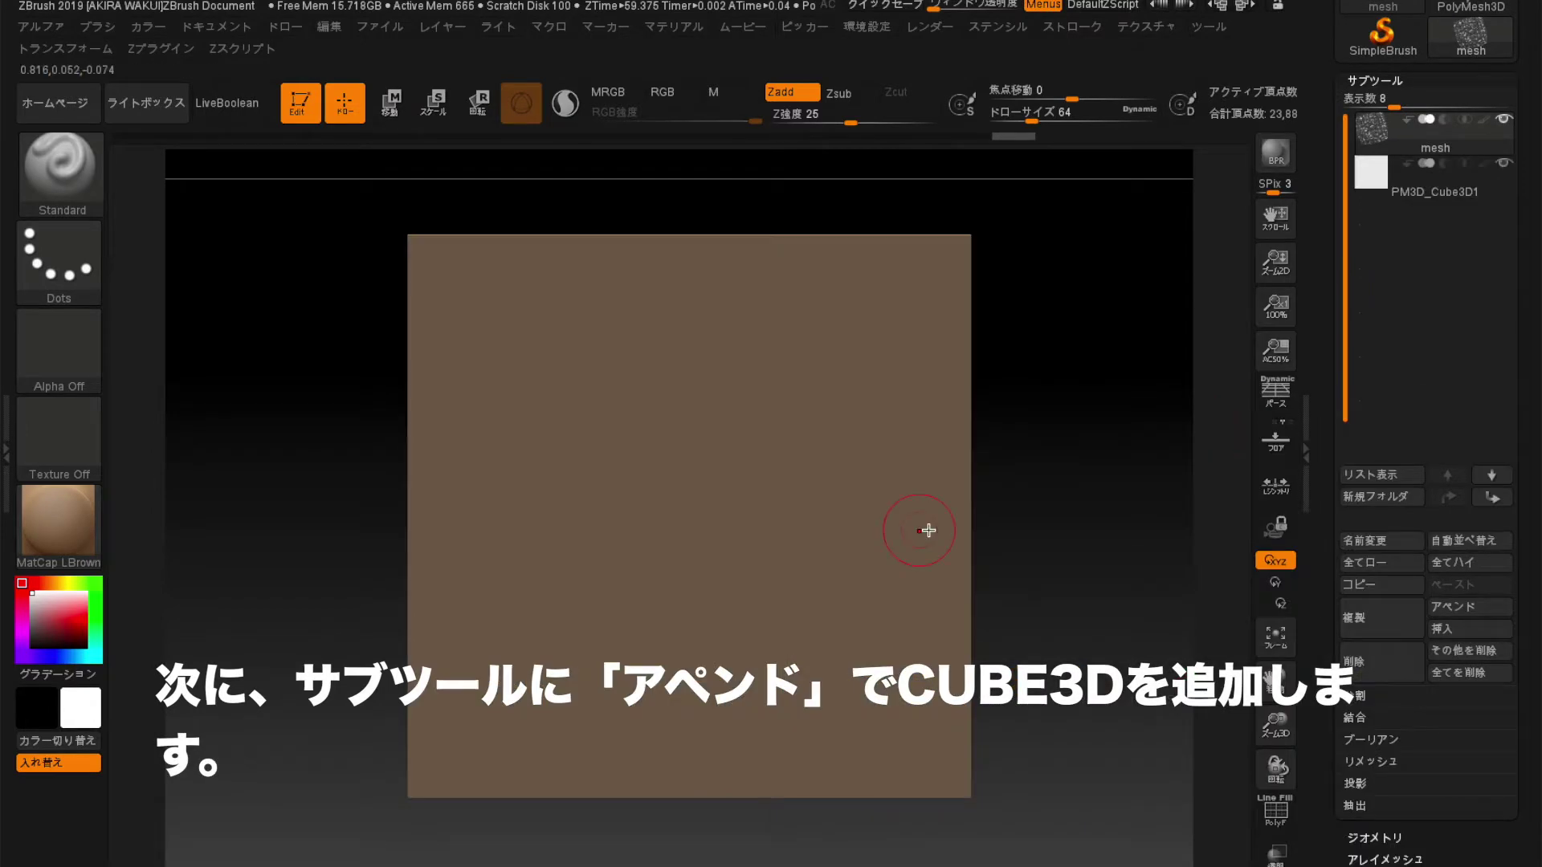
click(1419, 188)
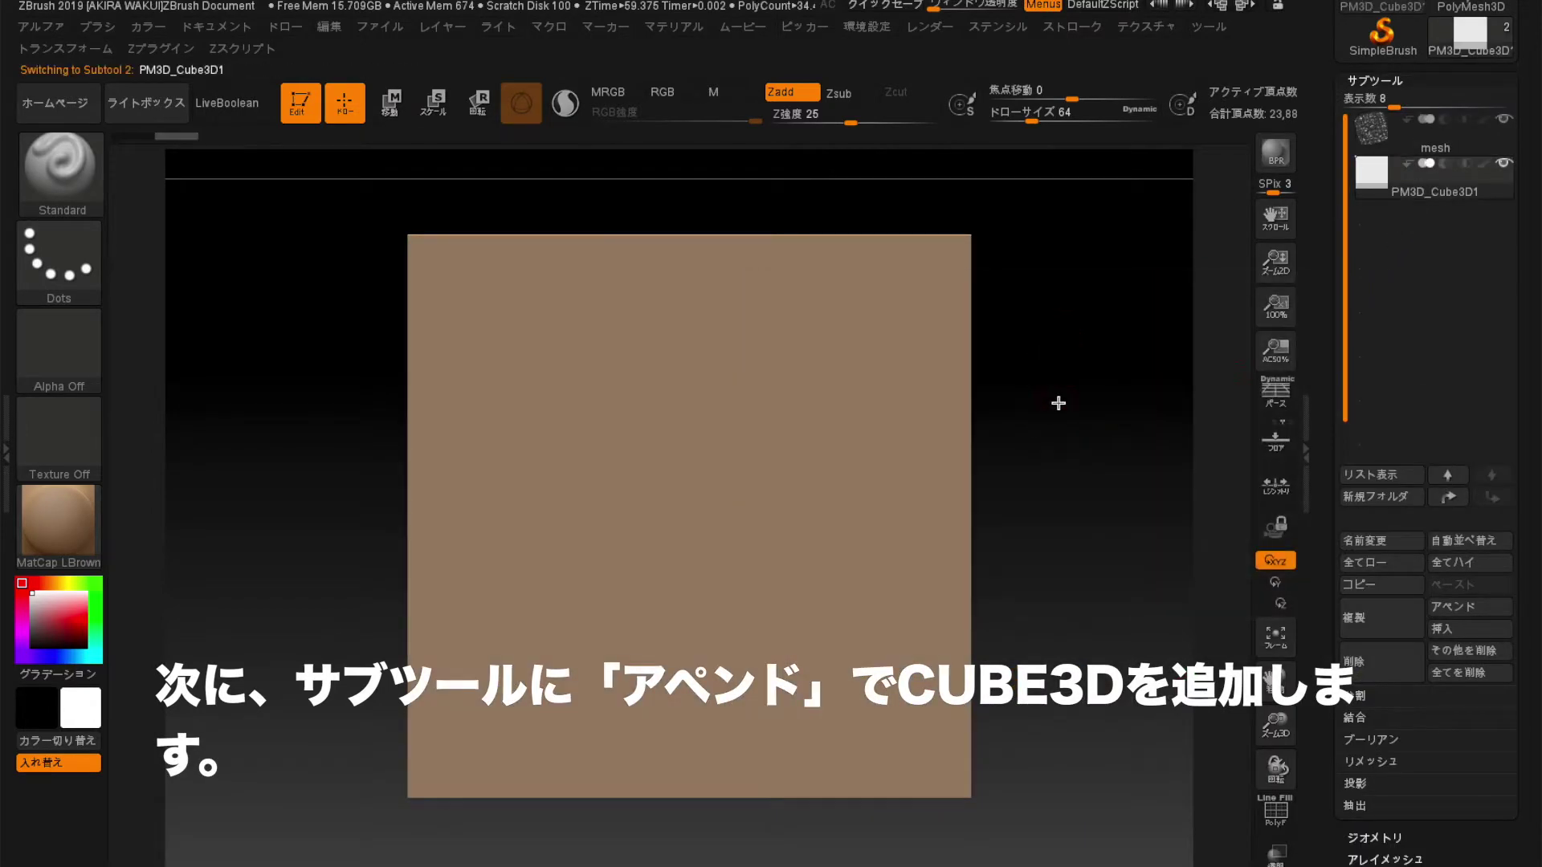
drag(1057, 403, 1108, 406)
Squeeze the cube into a thin, wide, tall wall slab behind the hieroglyph relief.
click(390, 102)
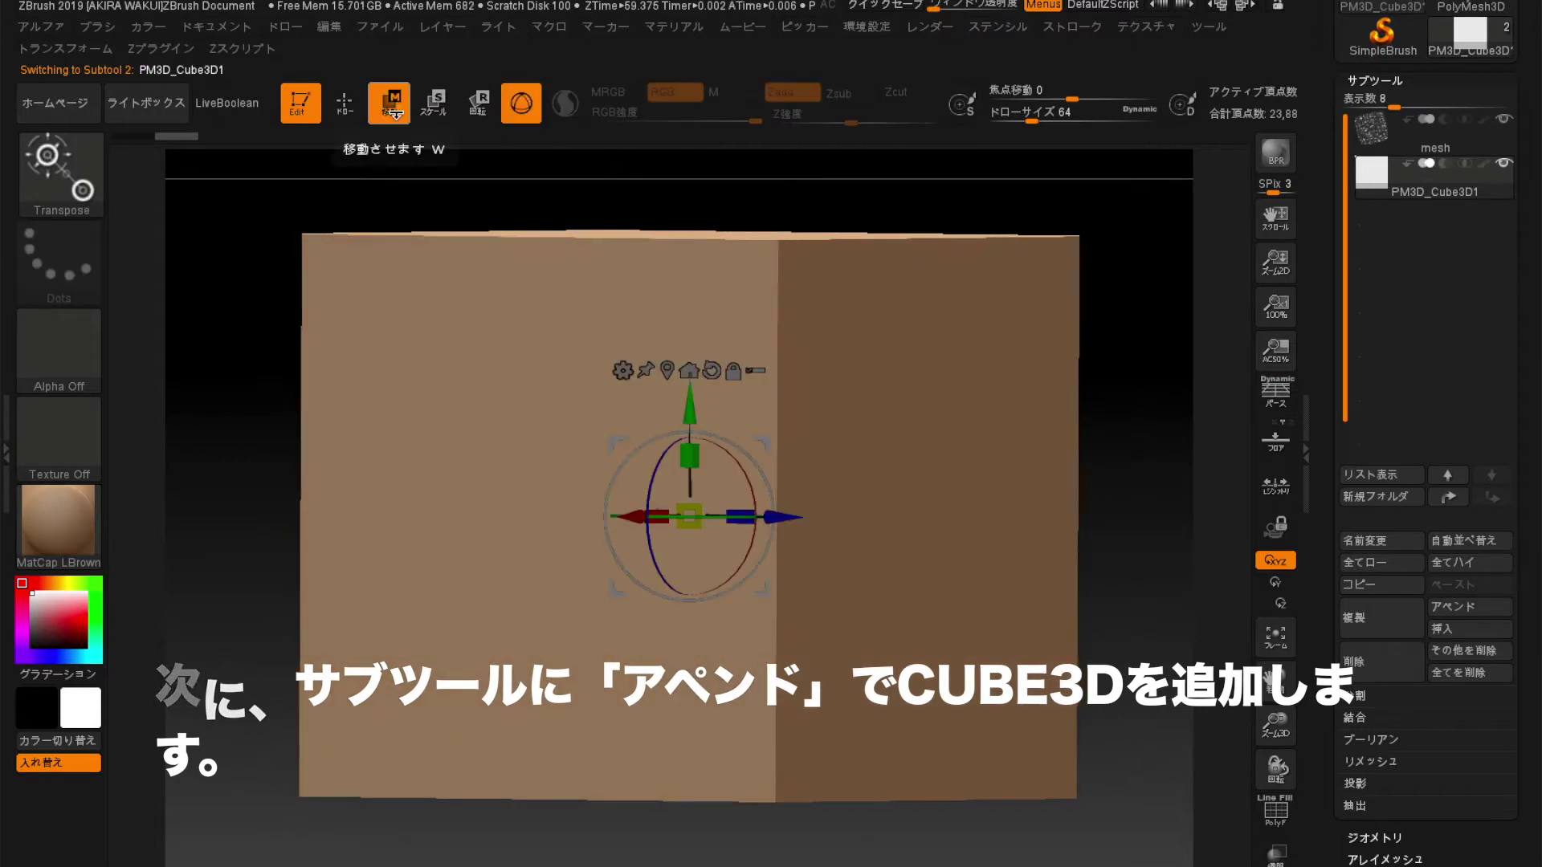
drag(667, 515, 406, 510)
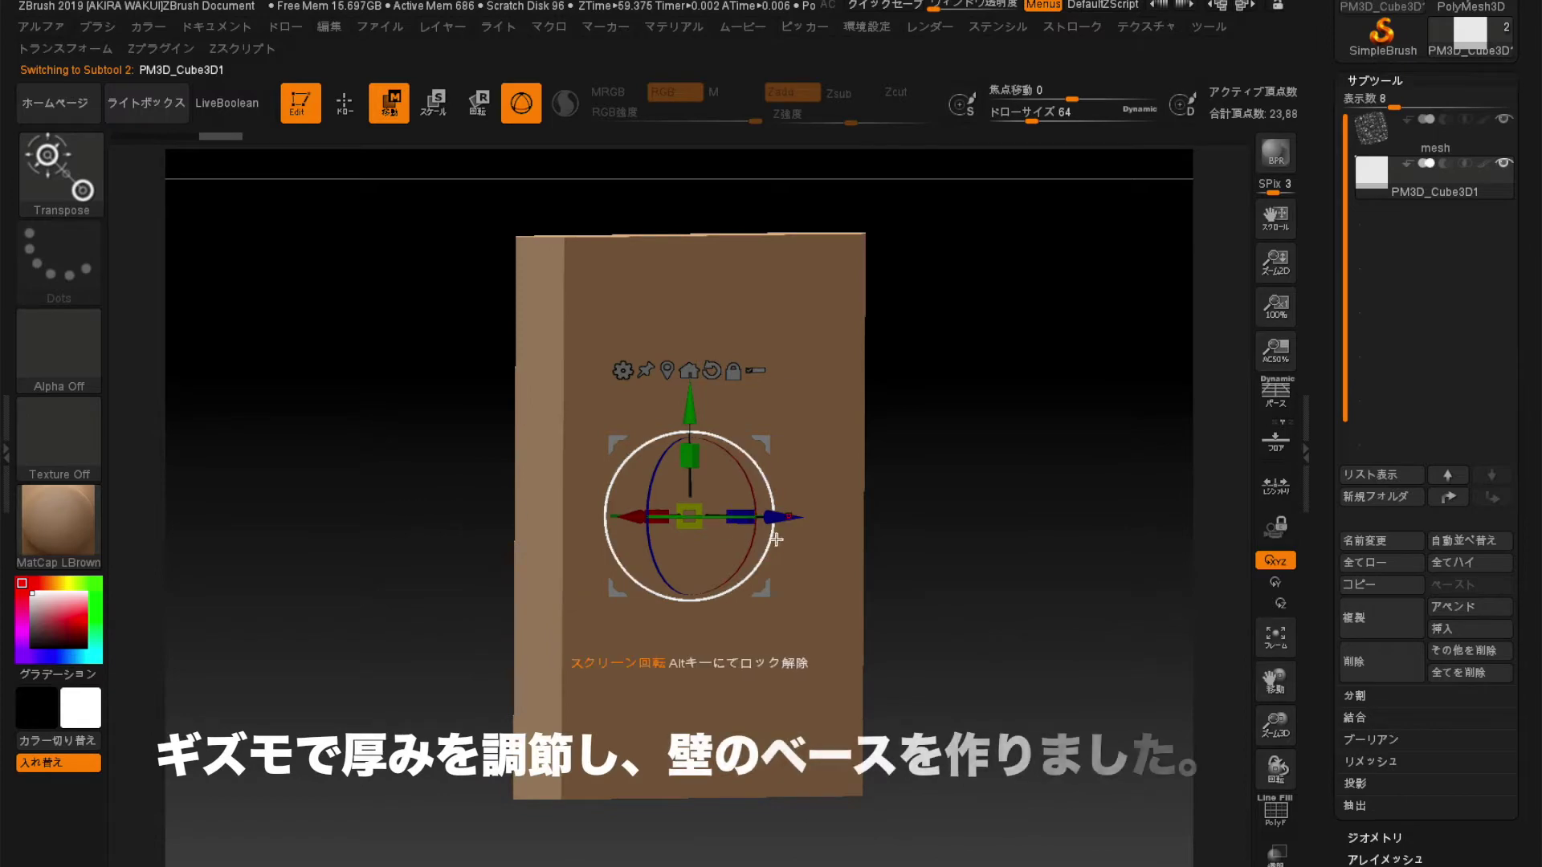
drag(755, 518, 729, 518)
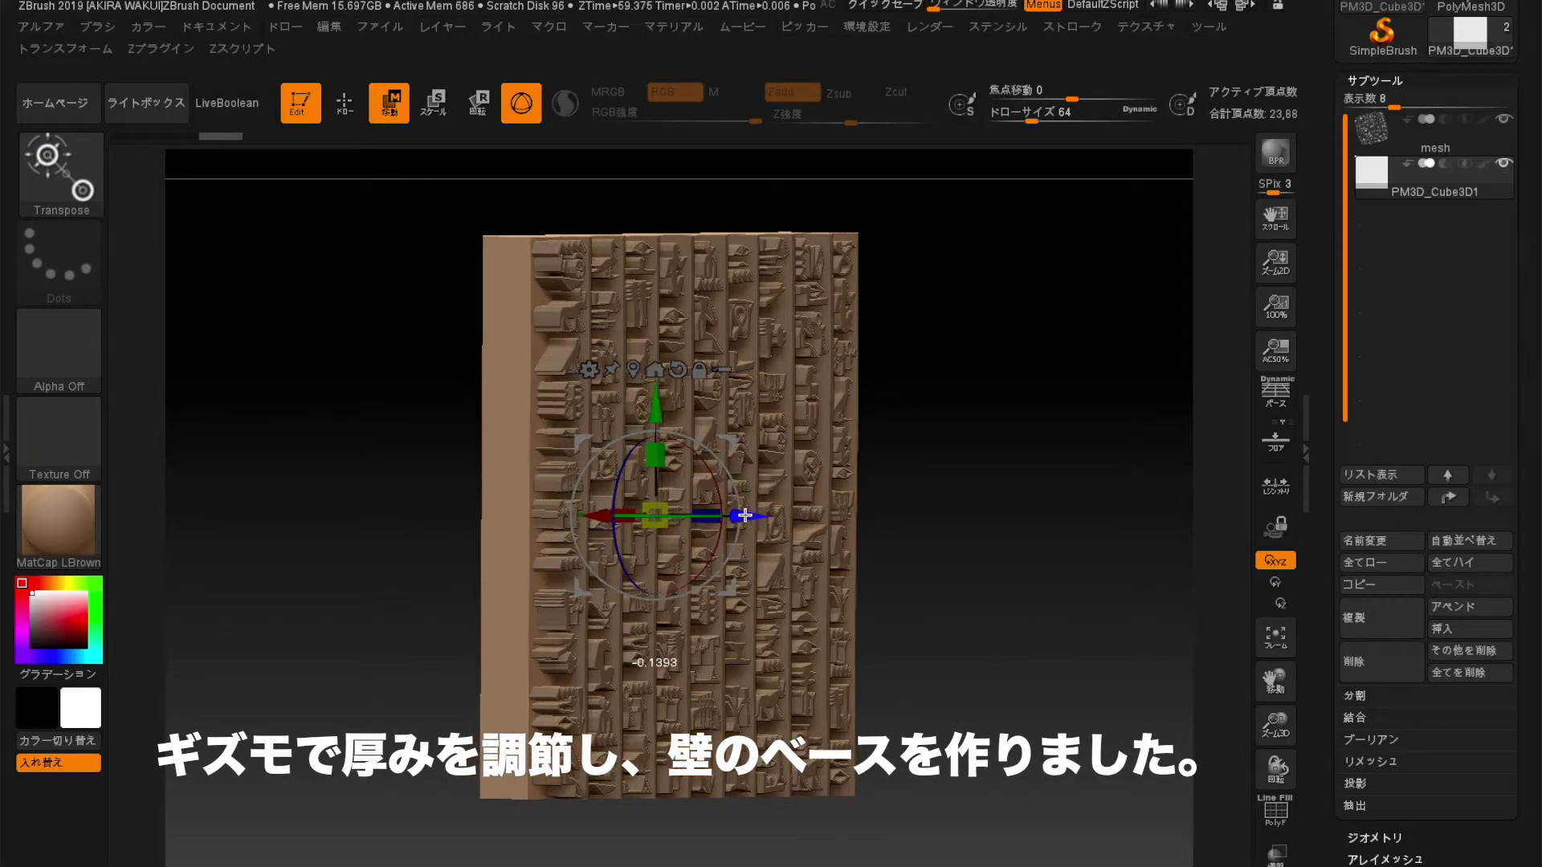
shift+drag(1005, 558, 974, 558)
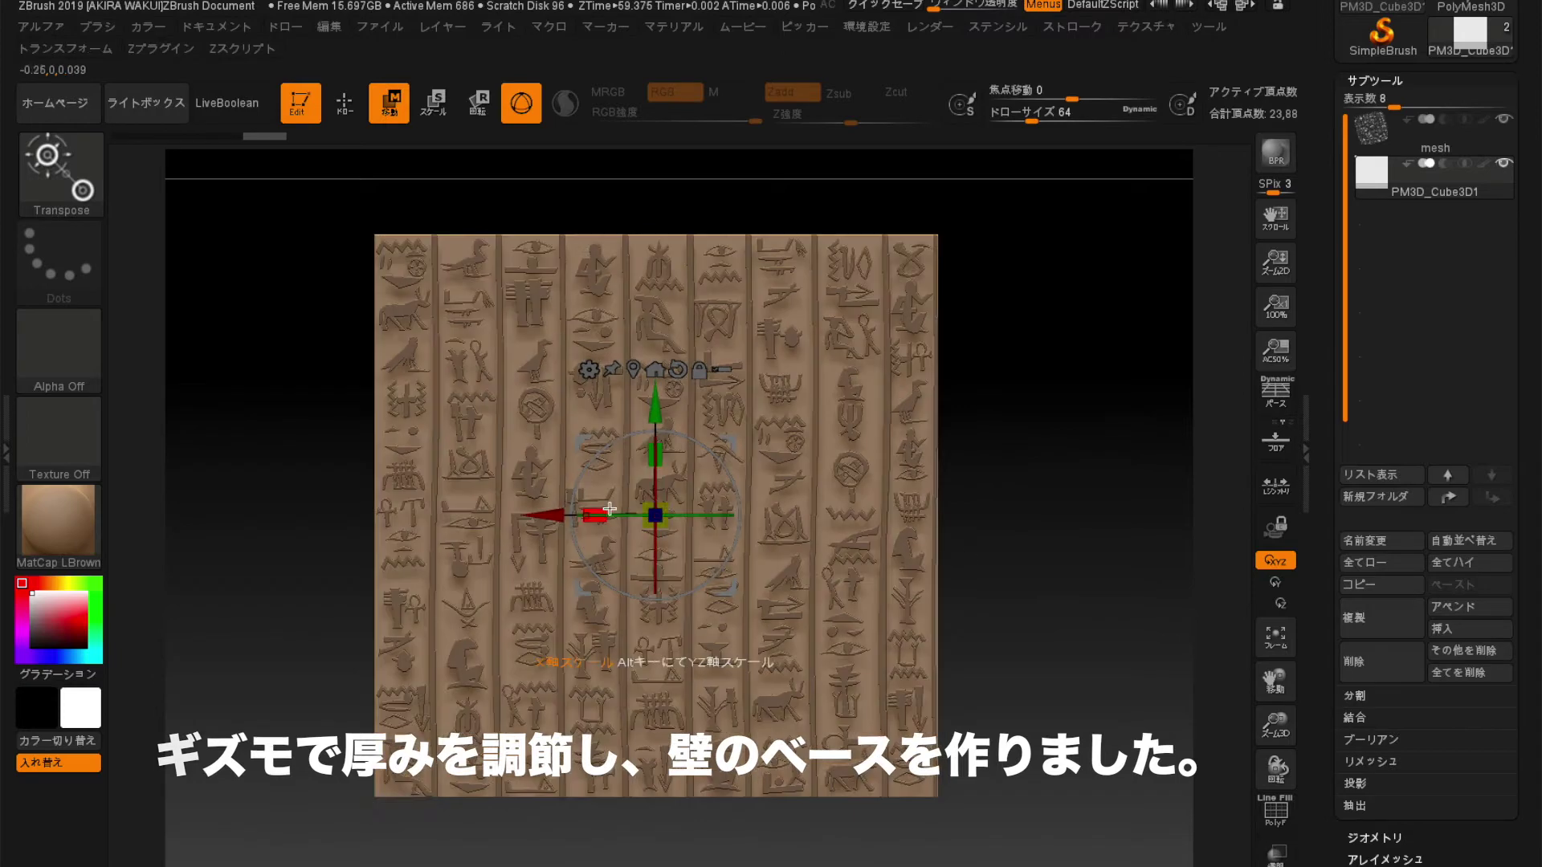
drag(594, 514, 590, 509)
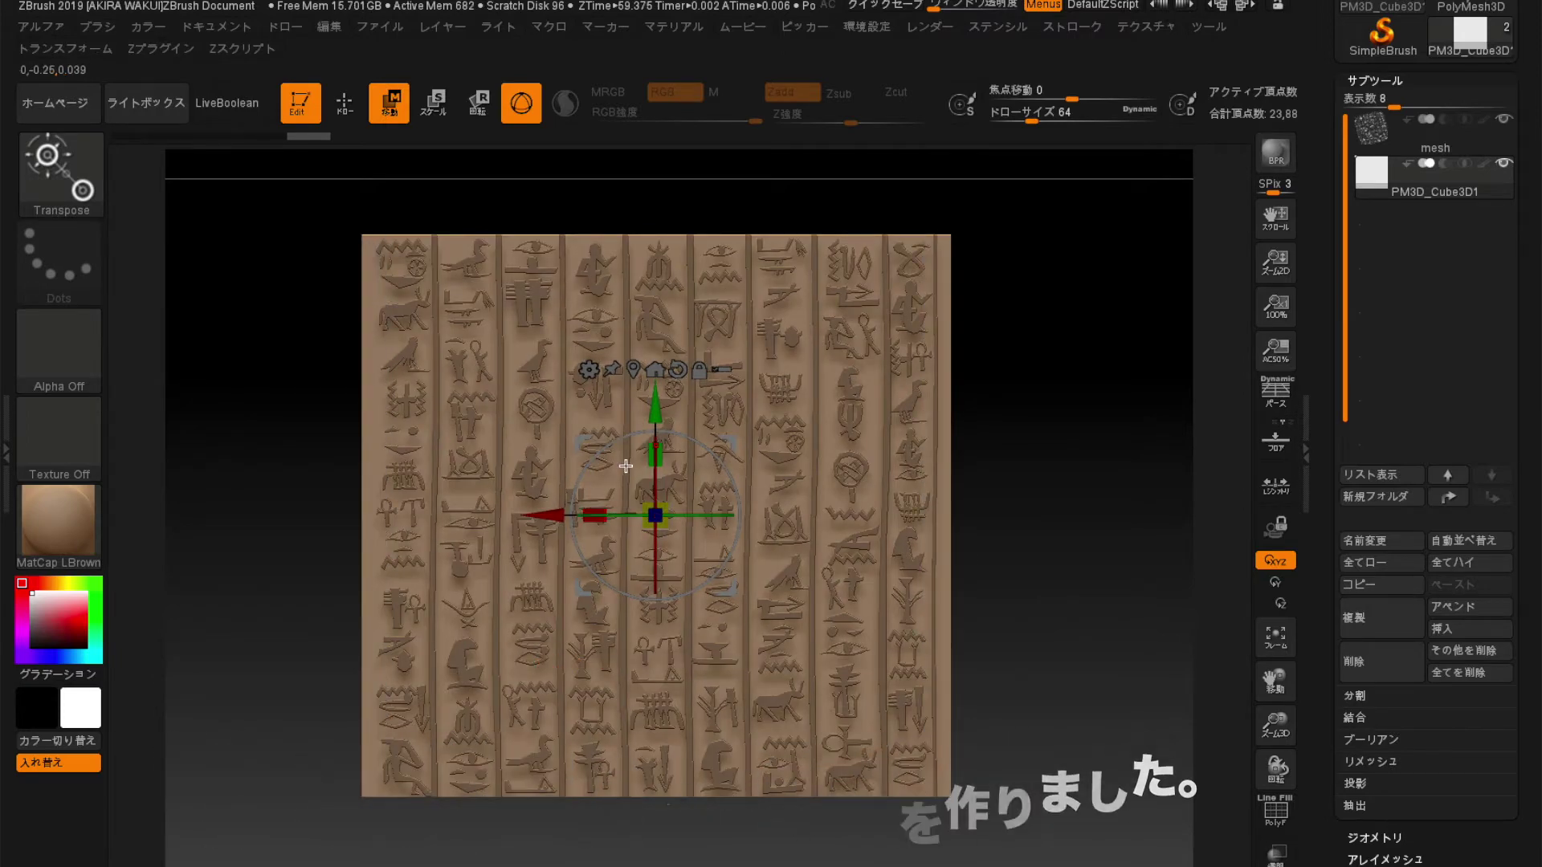
drag(654, 454, 647, 432)
Enlarge the slab slightly more, then hide the hieroglyph 'mesh' subtool.
drag(595, 508, 587, 507)
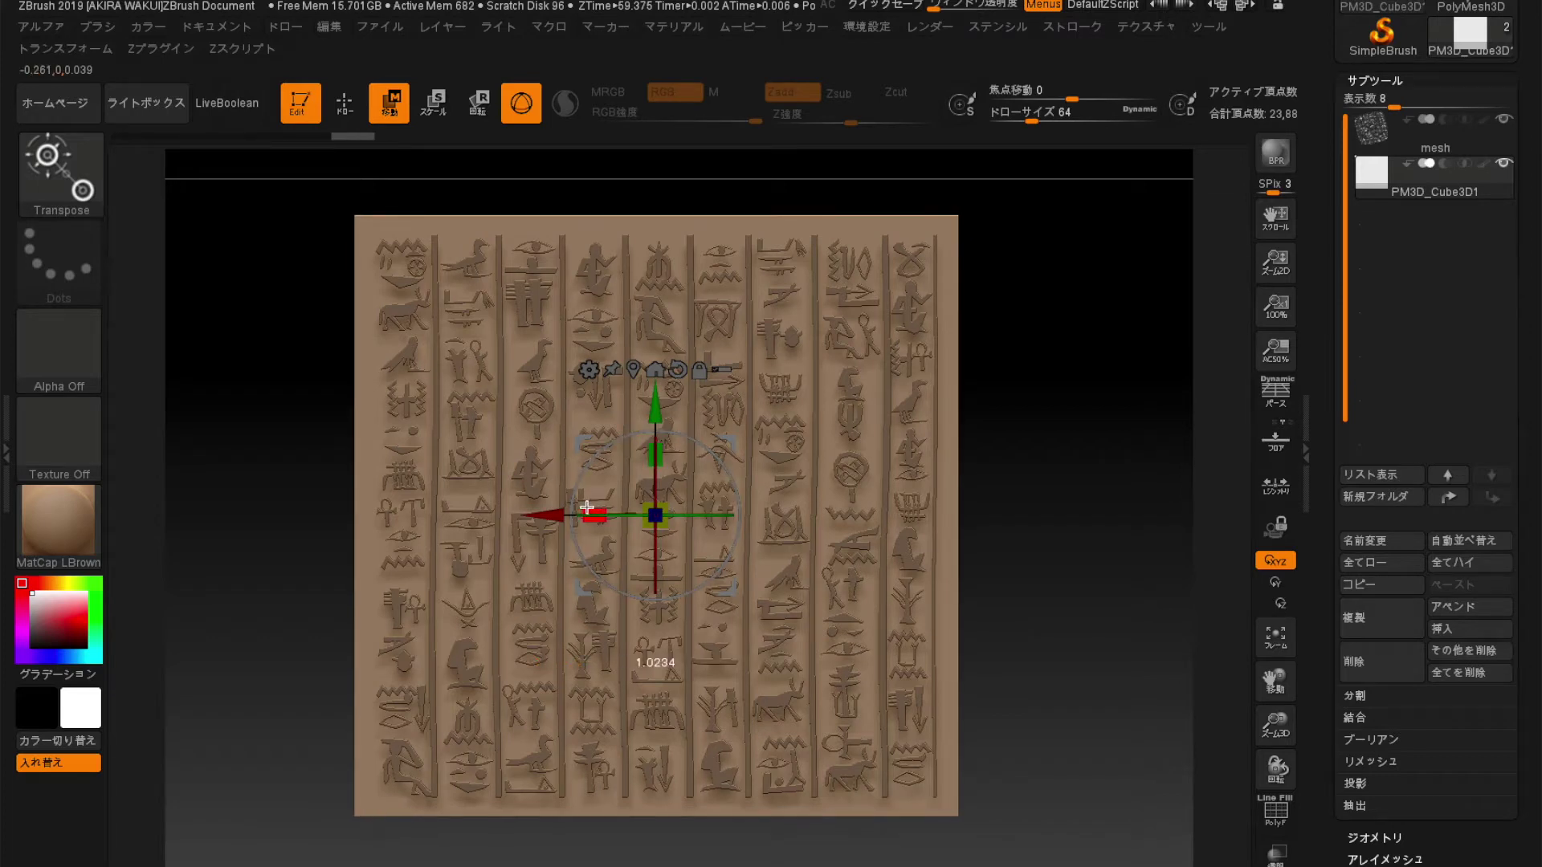
drag(649, 450, 645, 444)
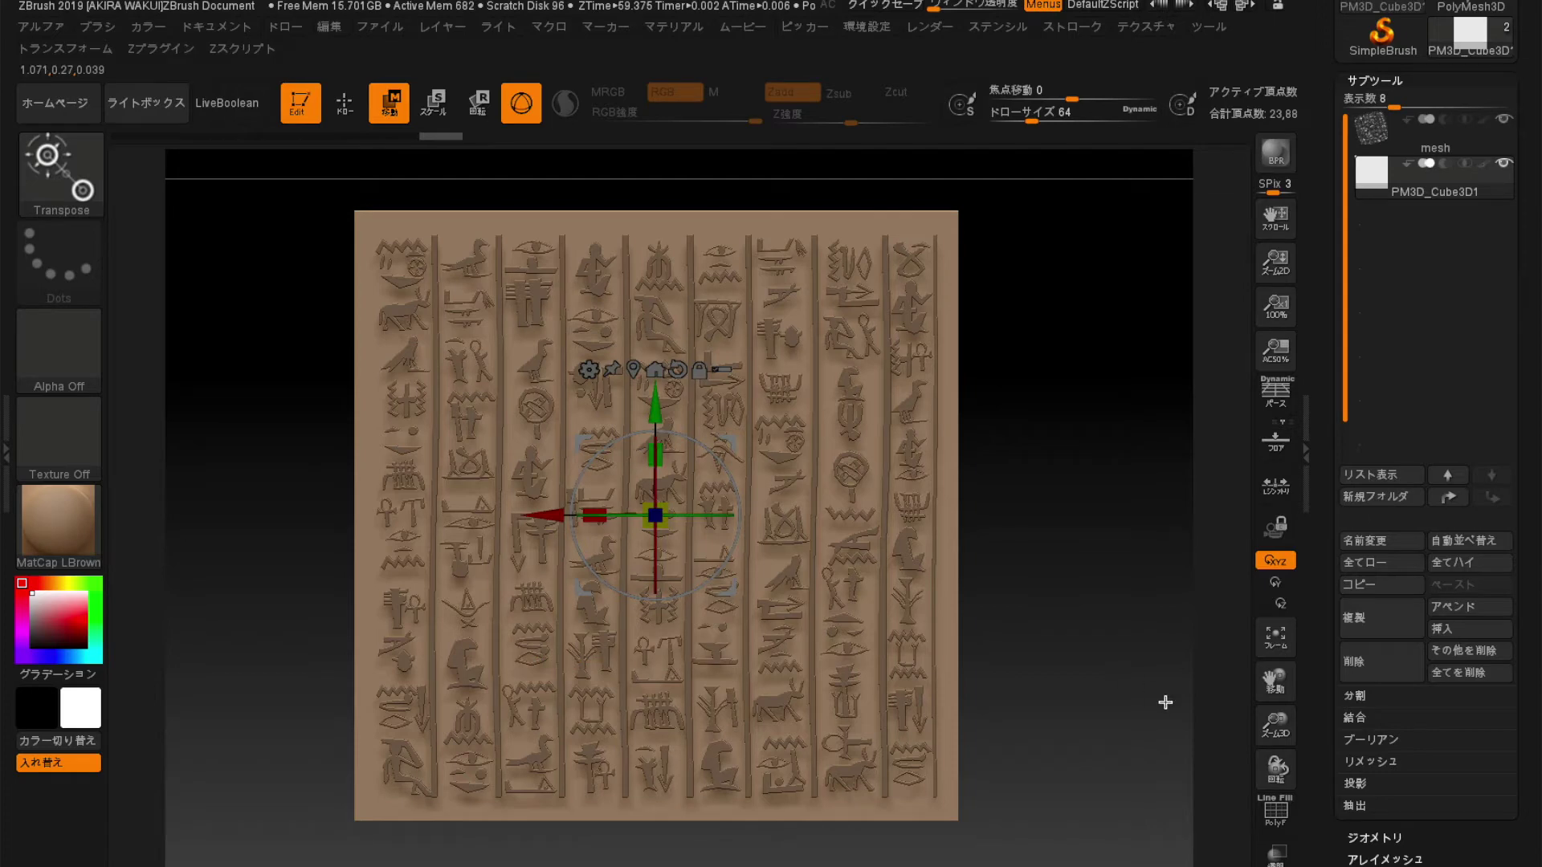
drag(1064, 554, 1122, 558)
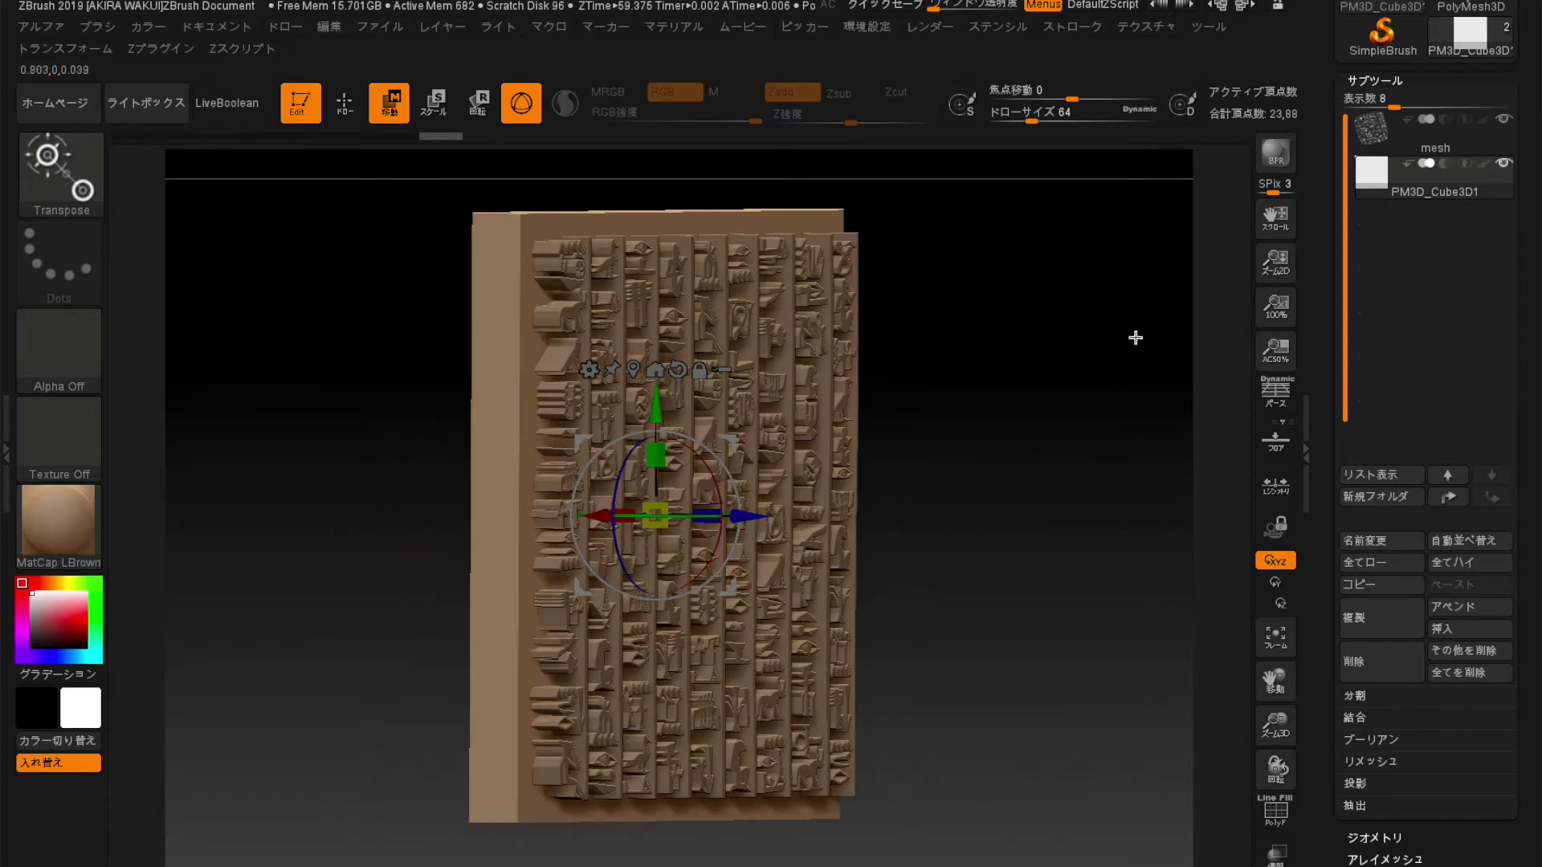
click(1503, 163)
DynaMesh the wall slab at resolution 128, frame it and show the PolyF wireframe.
mouse_move(1181, 517)
mouse_down()
mouse_move(1130, 499)
mouse_move(1146, 514)
mouse_up()
click(1363, 837)
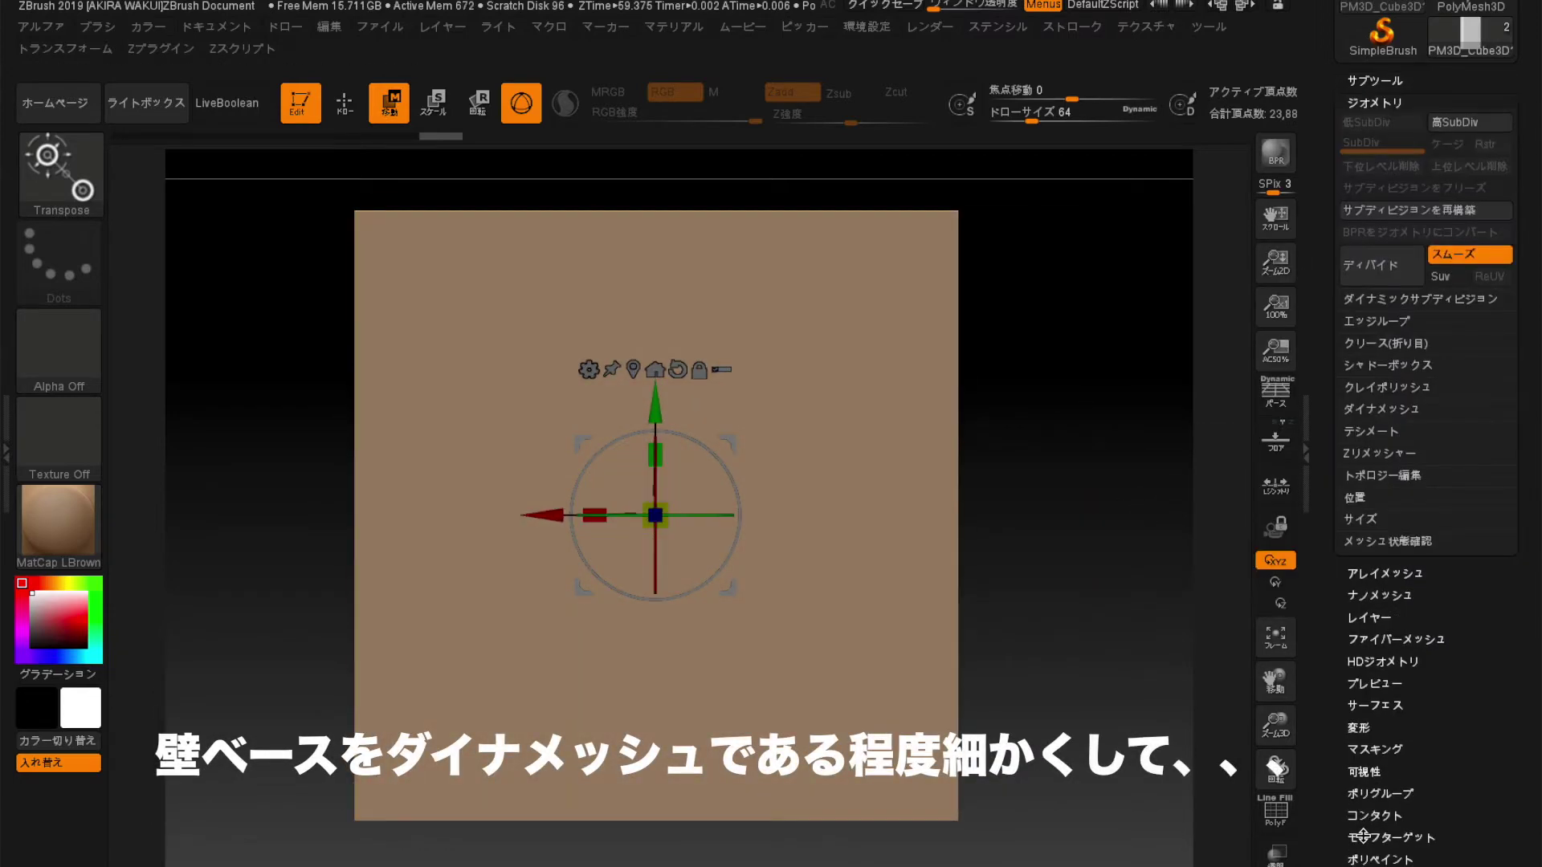
click(1367, 411)
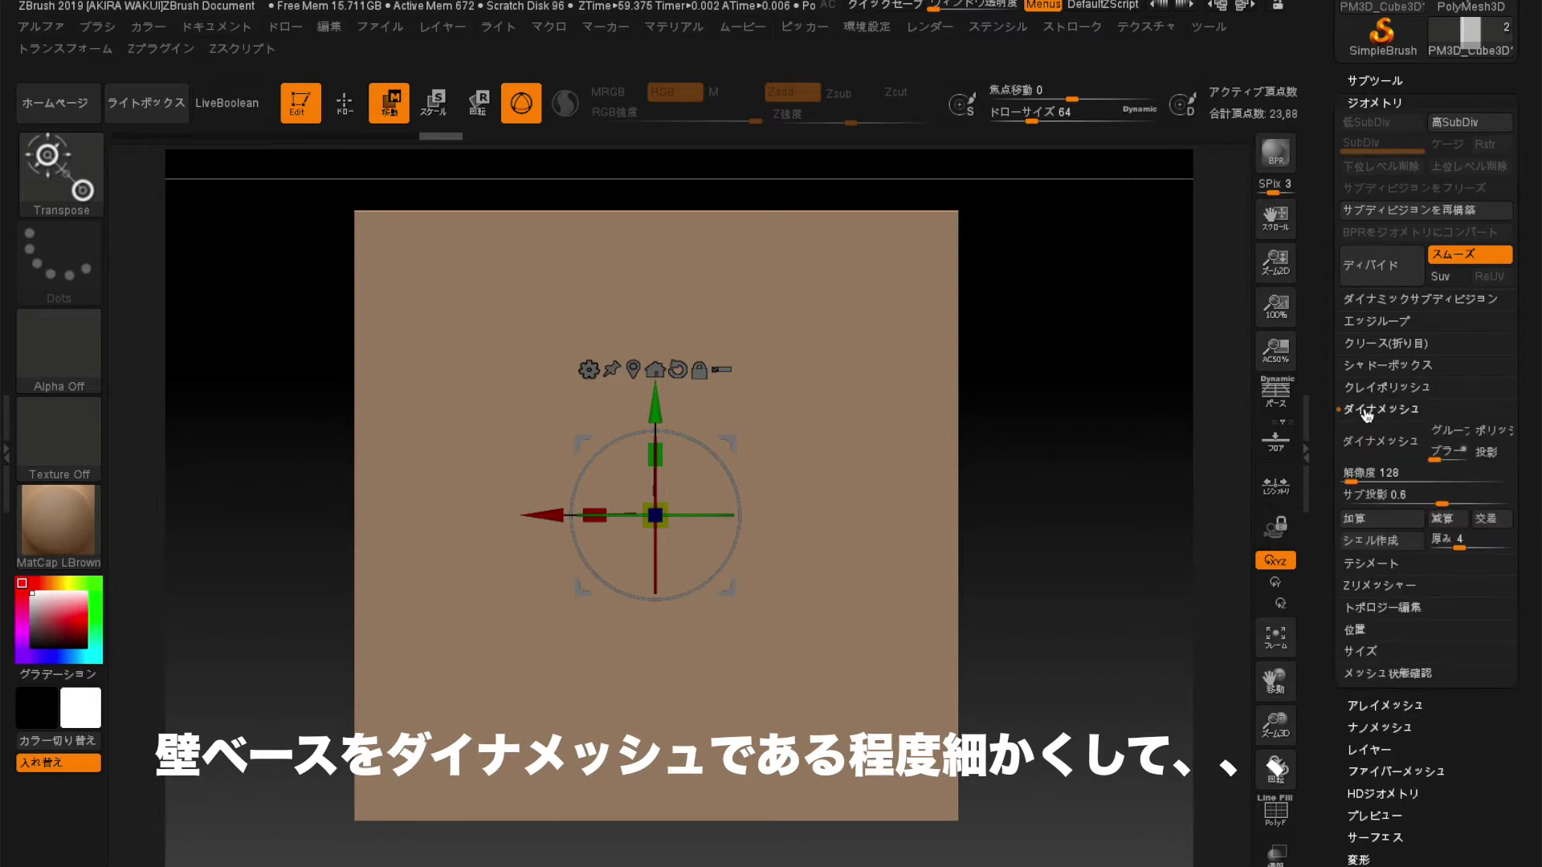
click(1369, 450)
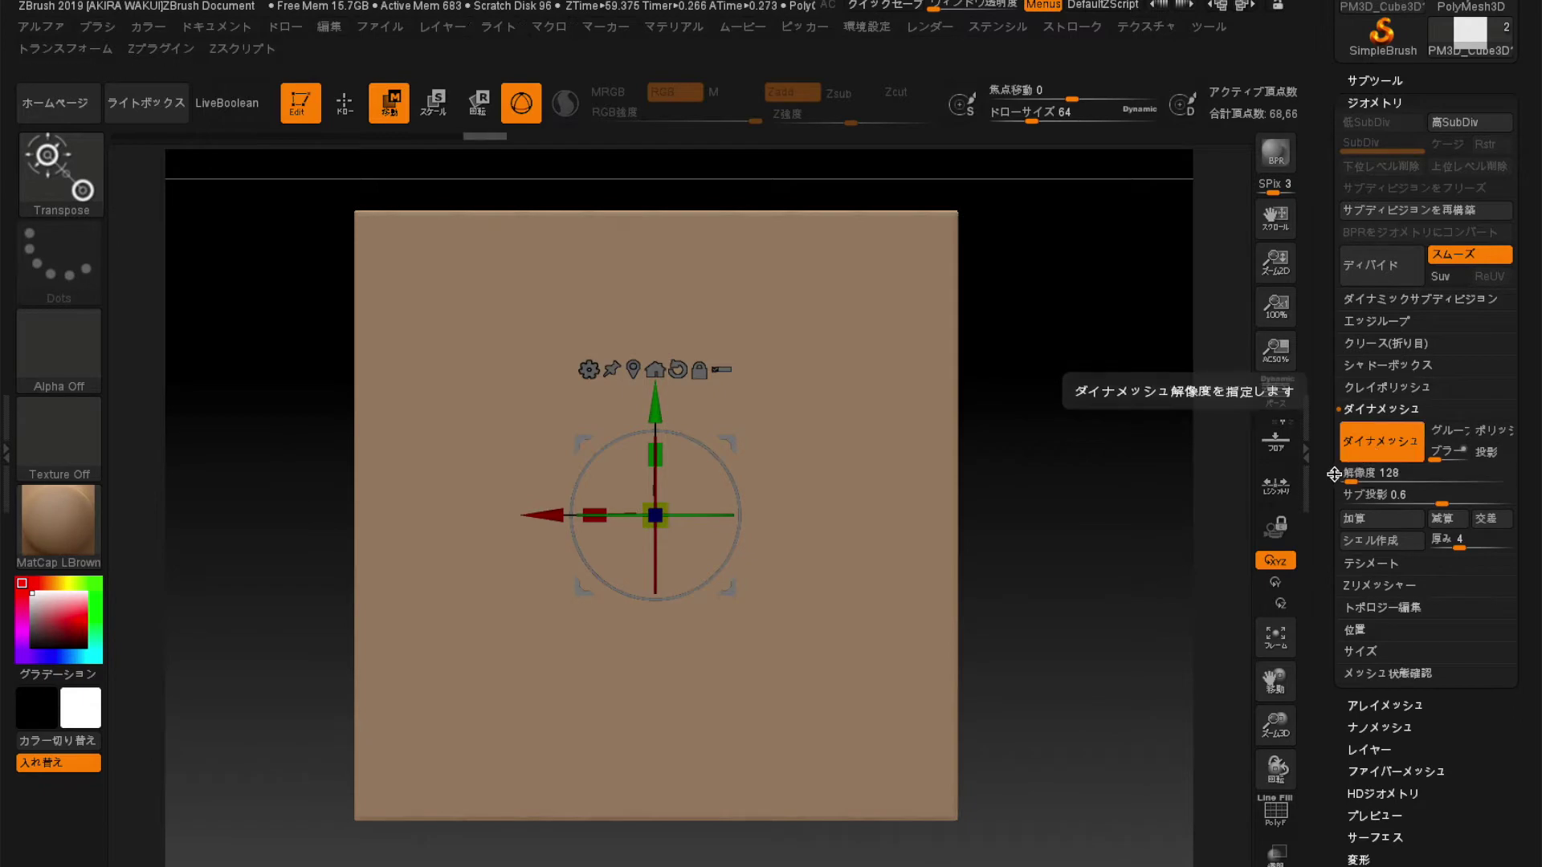
click(1280, 648)
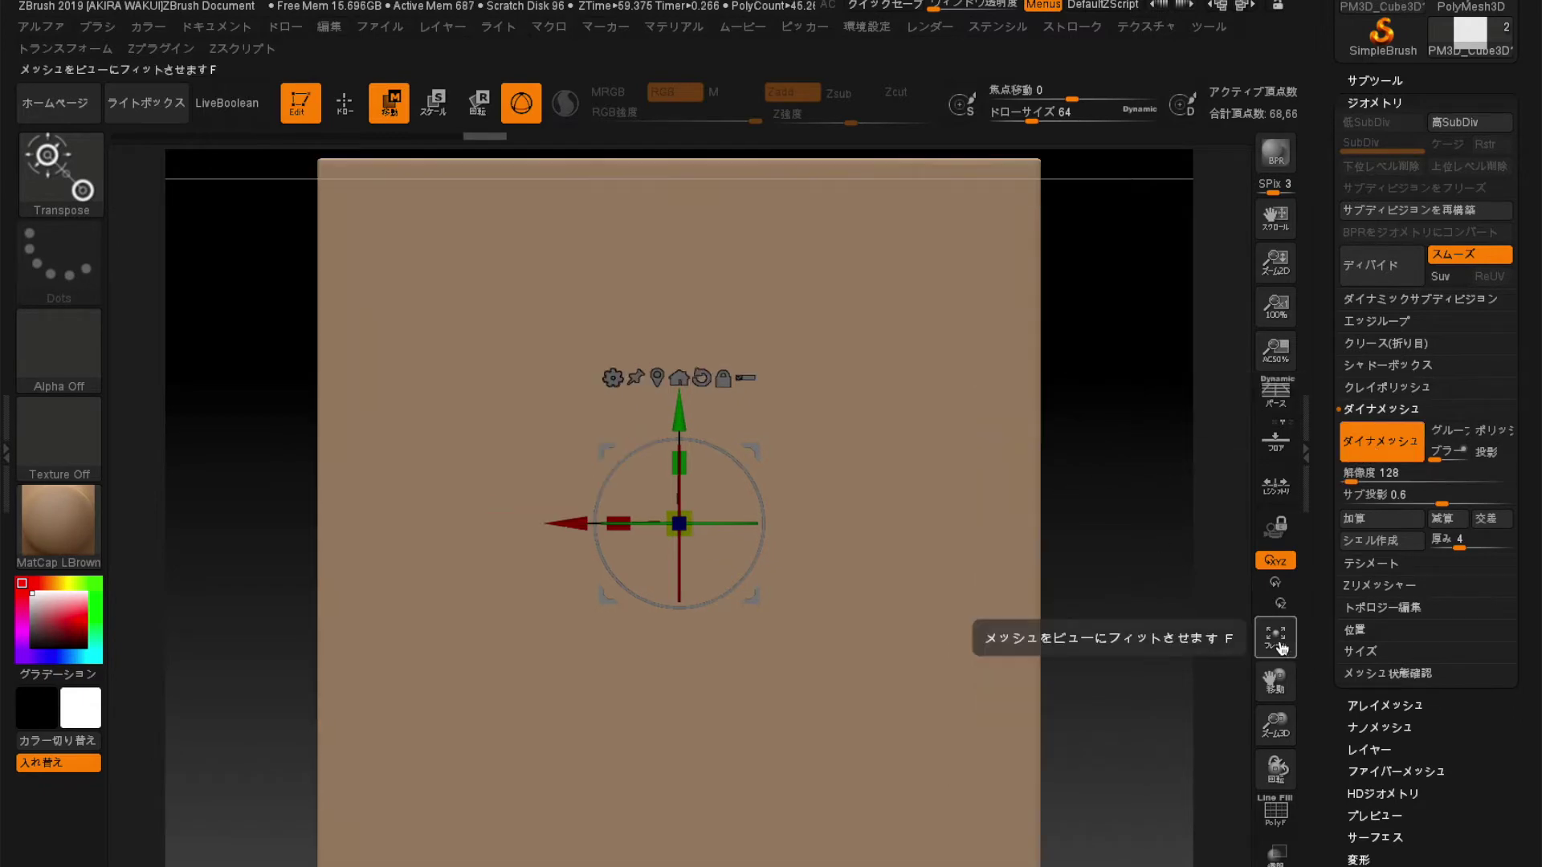
click(1276, 811)
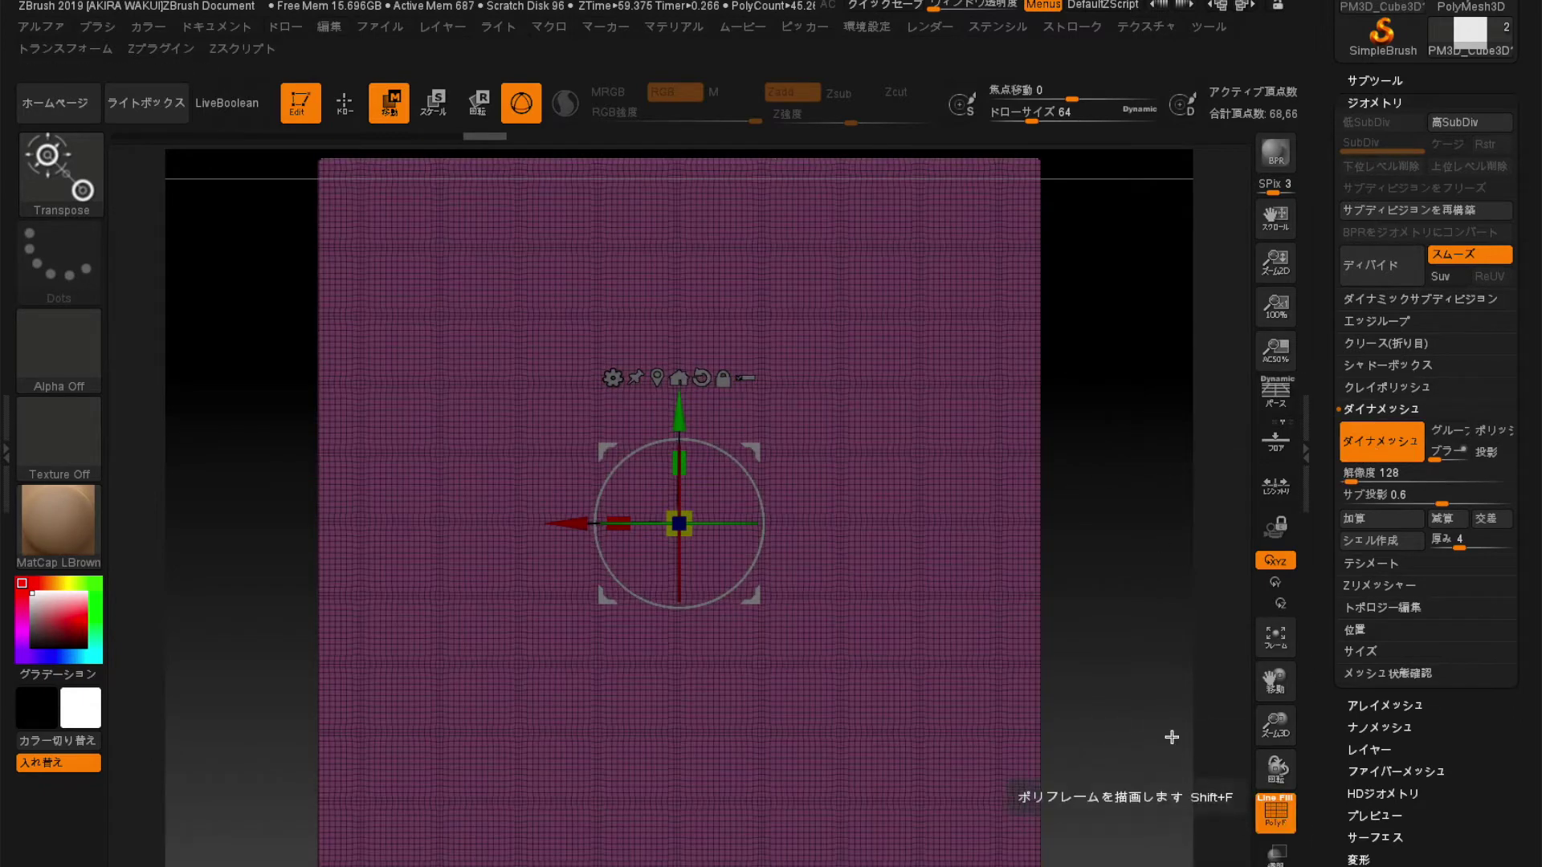
mouse_move(1159, 701)
mouse_down()
mouse_move(1178, 715)
mouse_move(1123, 672)
mouse_move(1120, 702)
mouse_up()
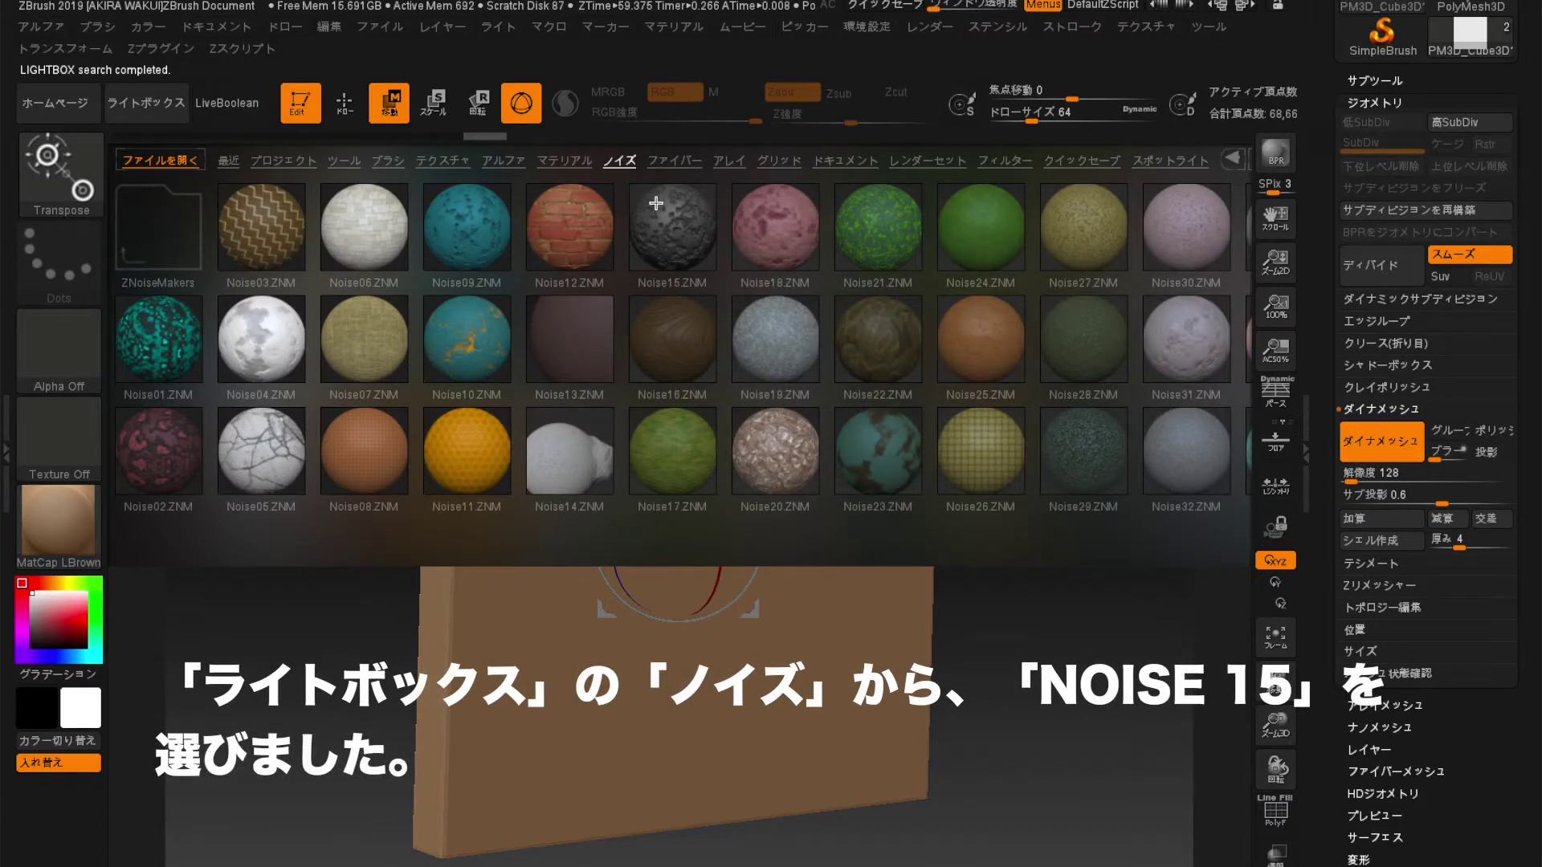
Apply the Noise15 rocky surface noise to the slab and close LightBox.
double_click(687, 222)
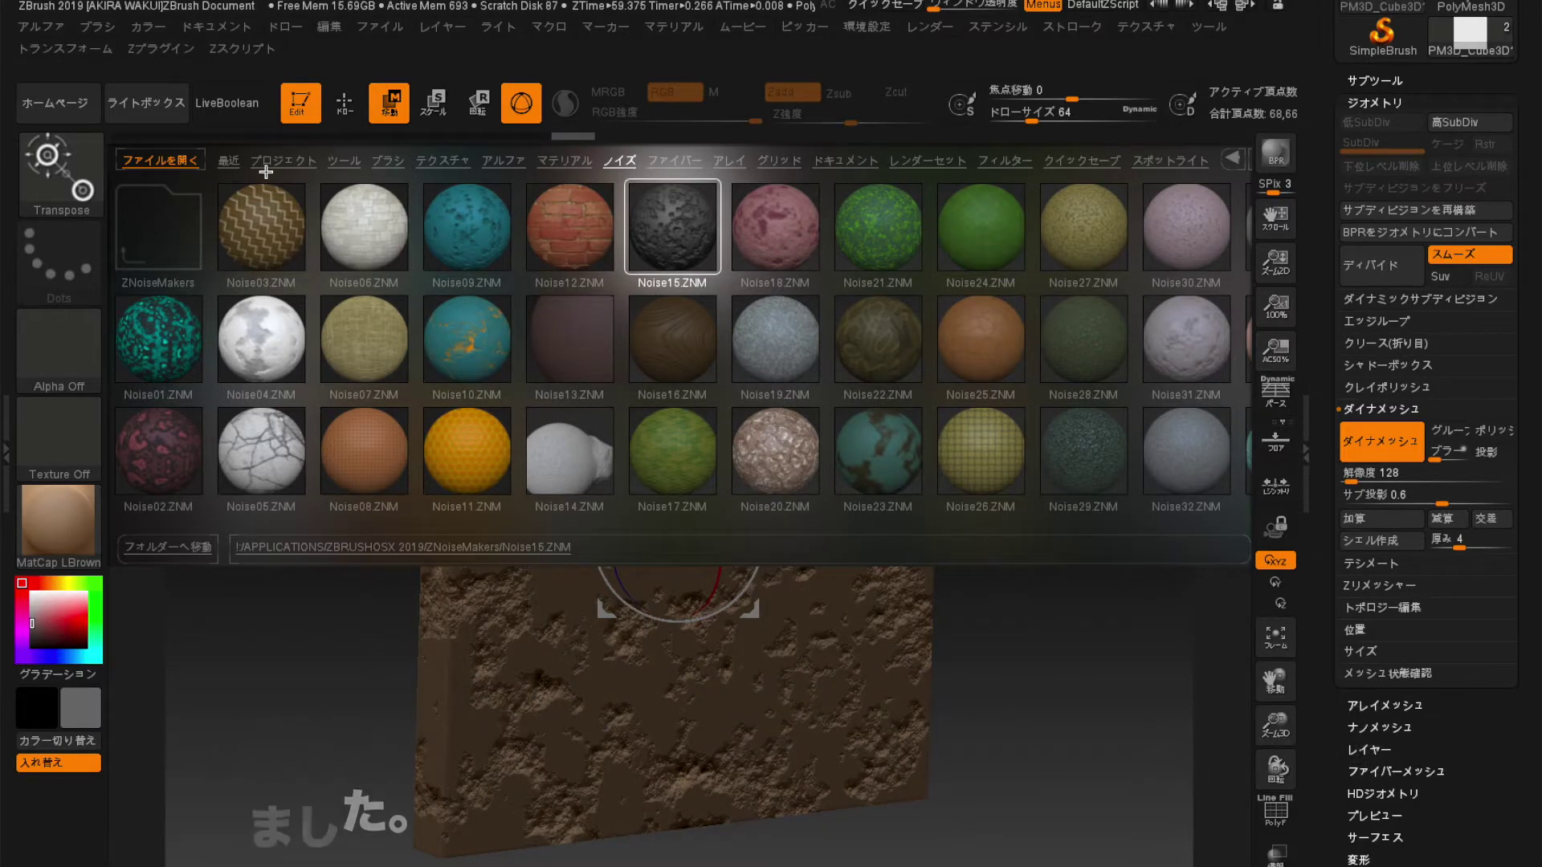
click(146, 103)
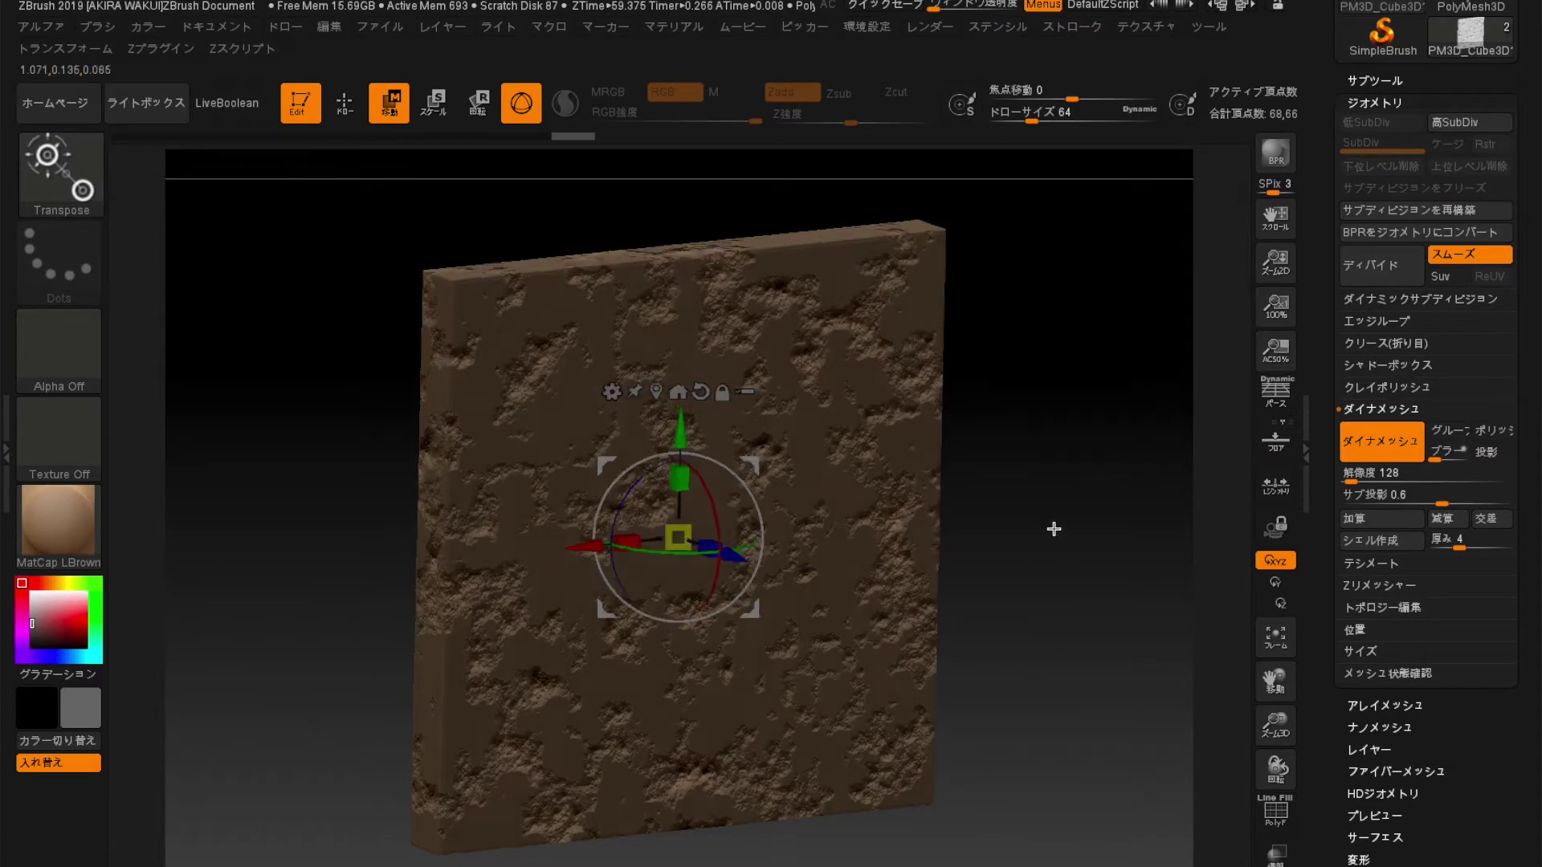
drag(1054, 528, 1038, 512)
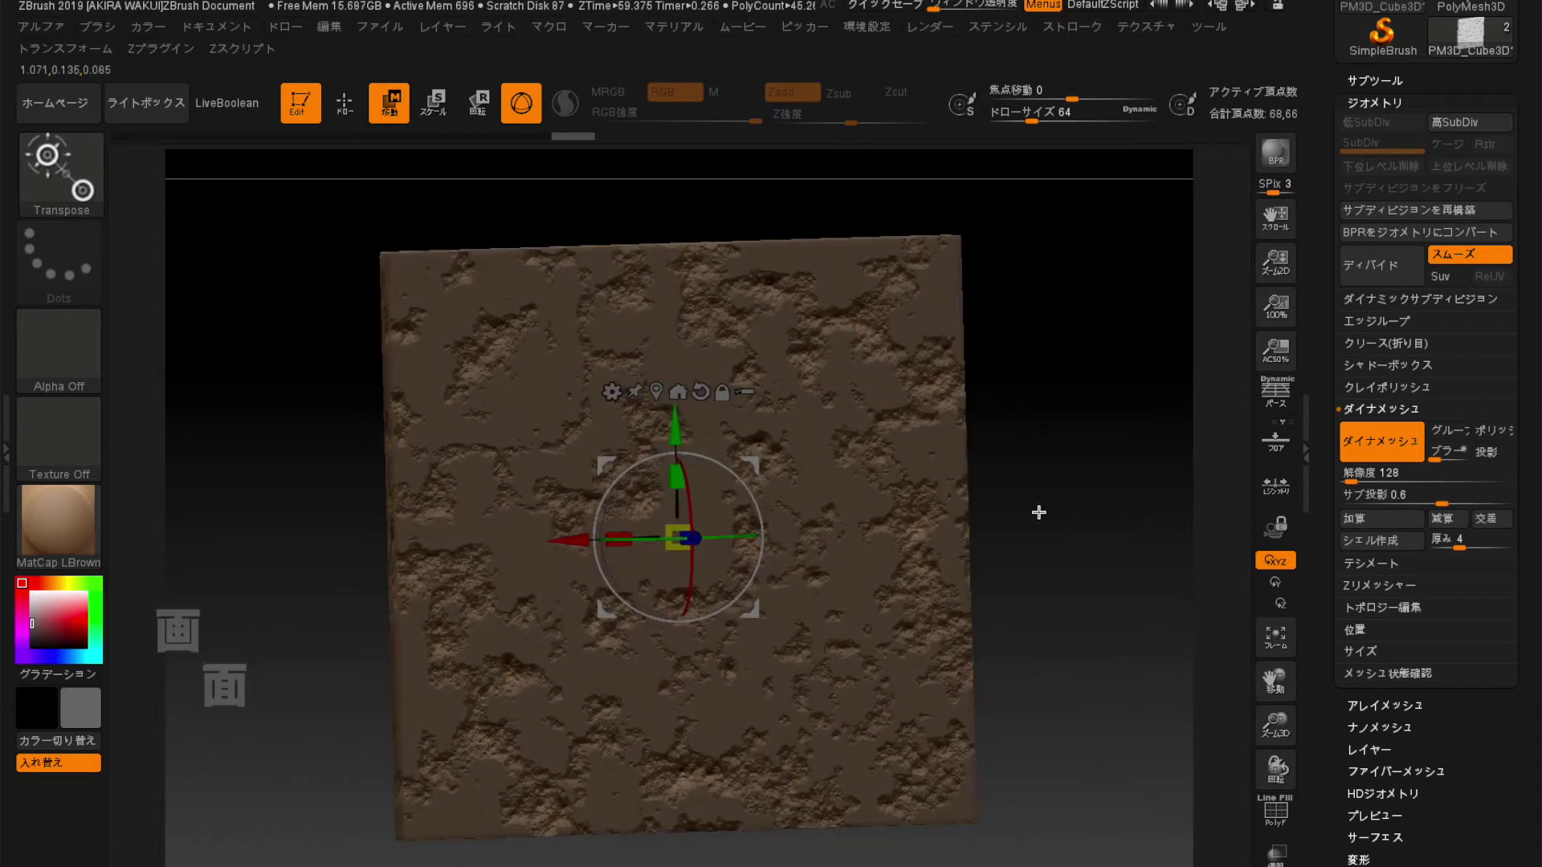
drag(1081, 555, 1094, 559)
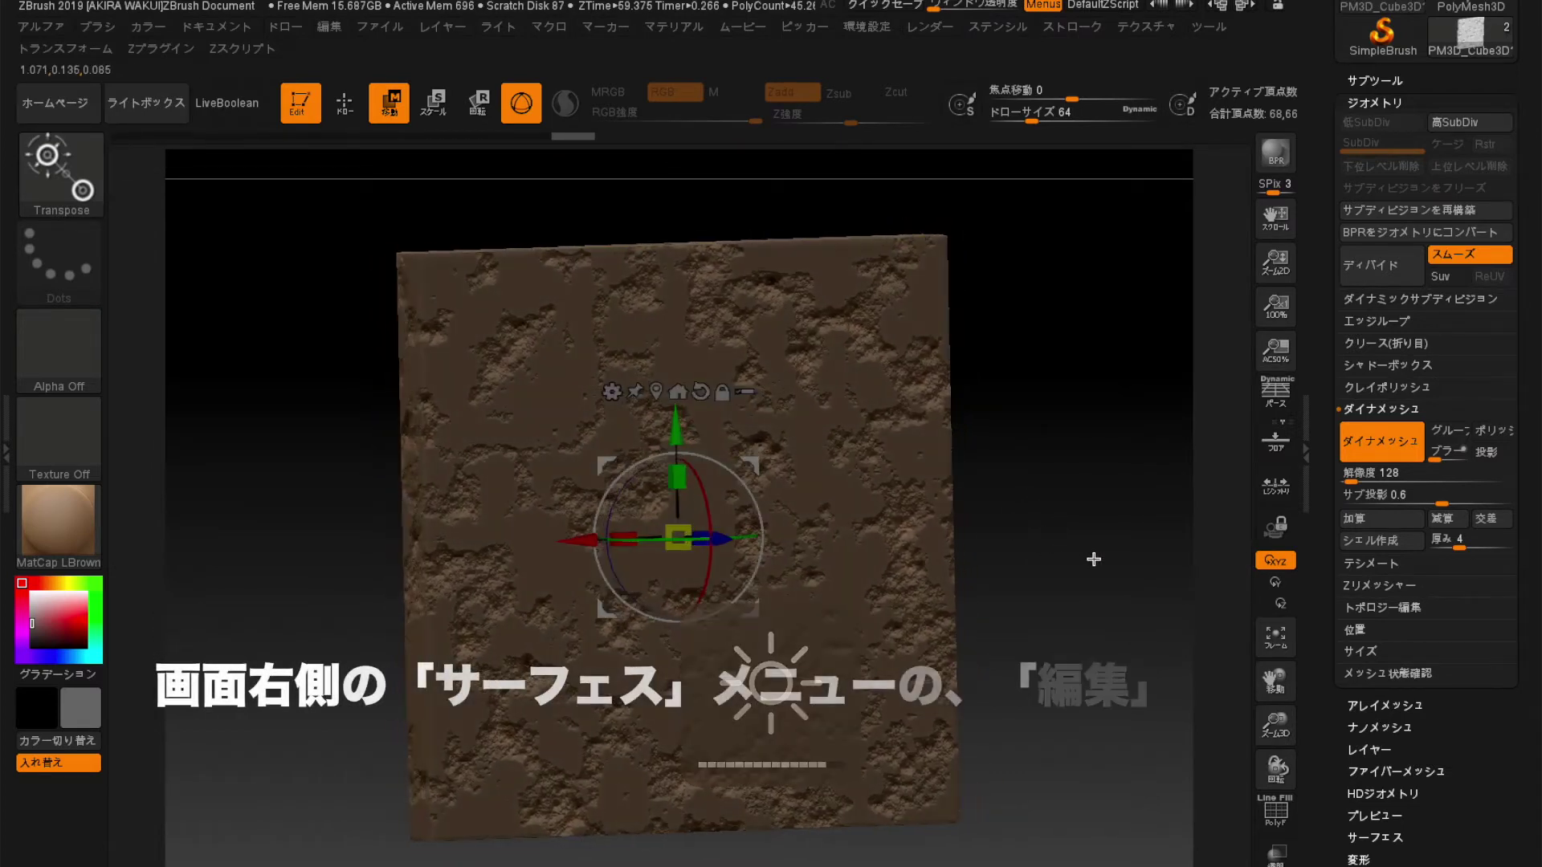
Open the Tool > Surface noise settings and launch NoiseMaker for the applied noise.
scroll(1331, 507, down, 2)
scroll(1330, 507, down, 3)
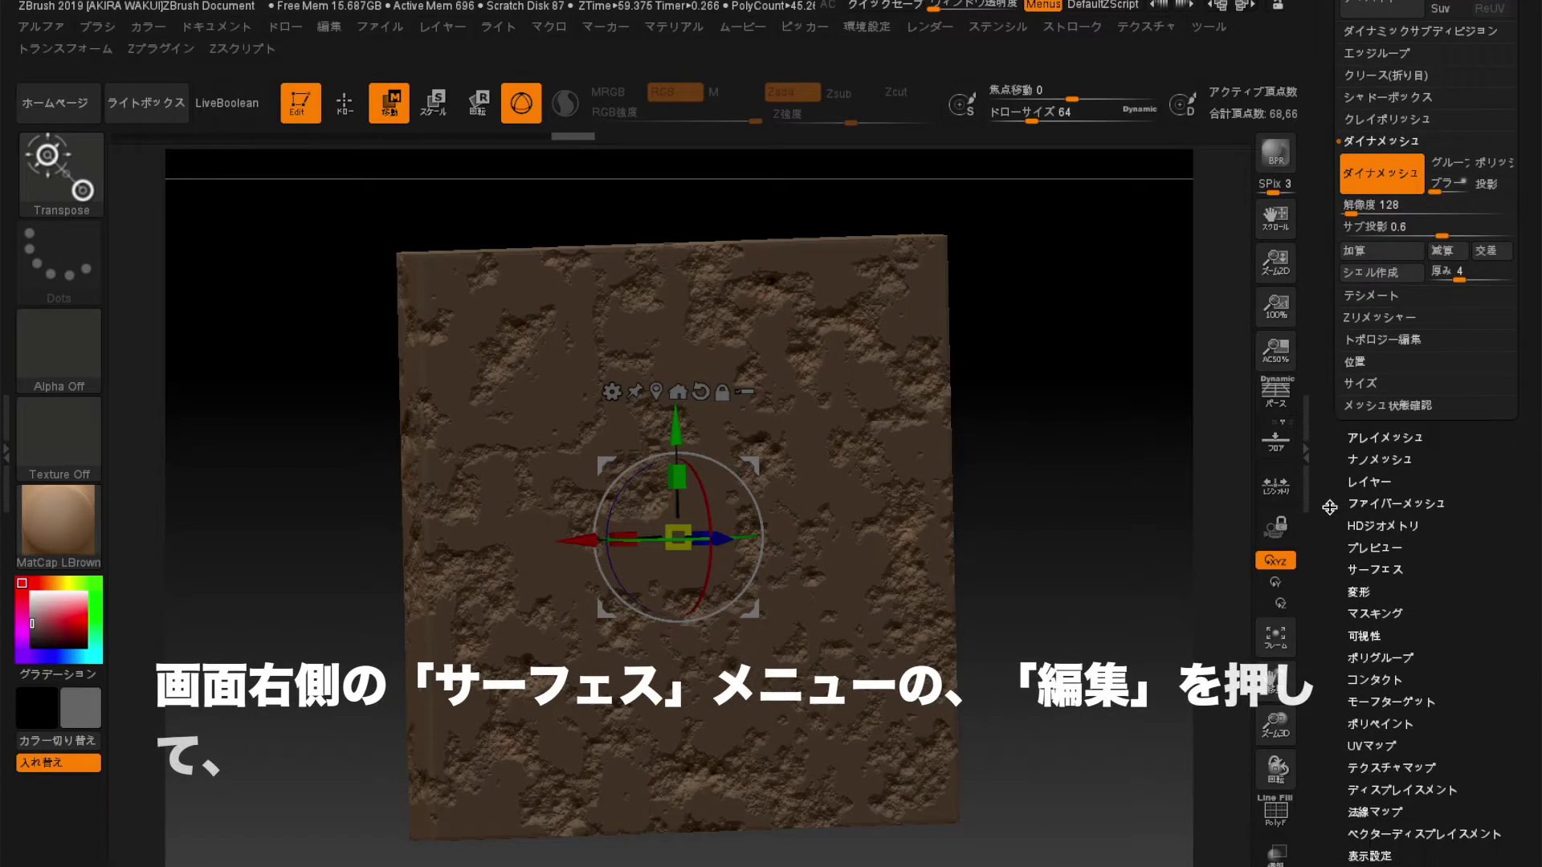
scroll(1330, 507, down, 1)
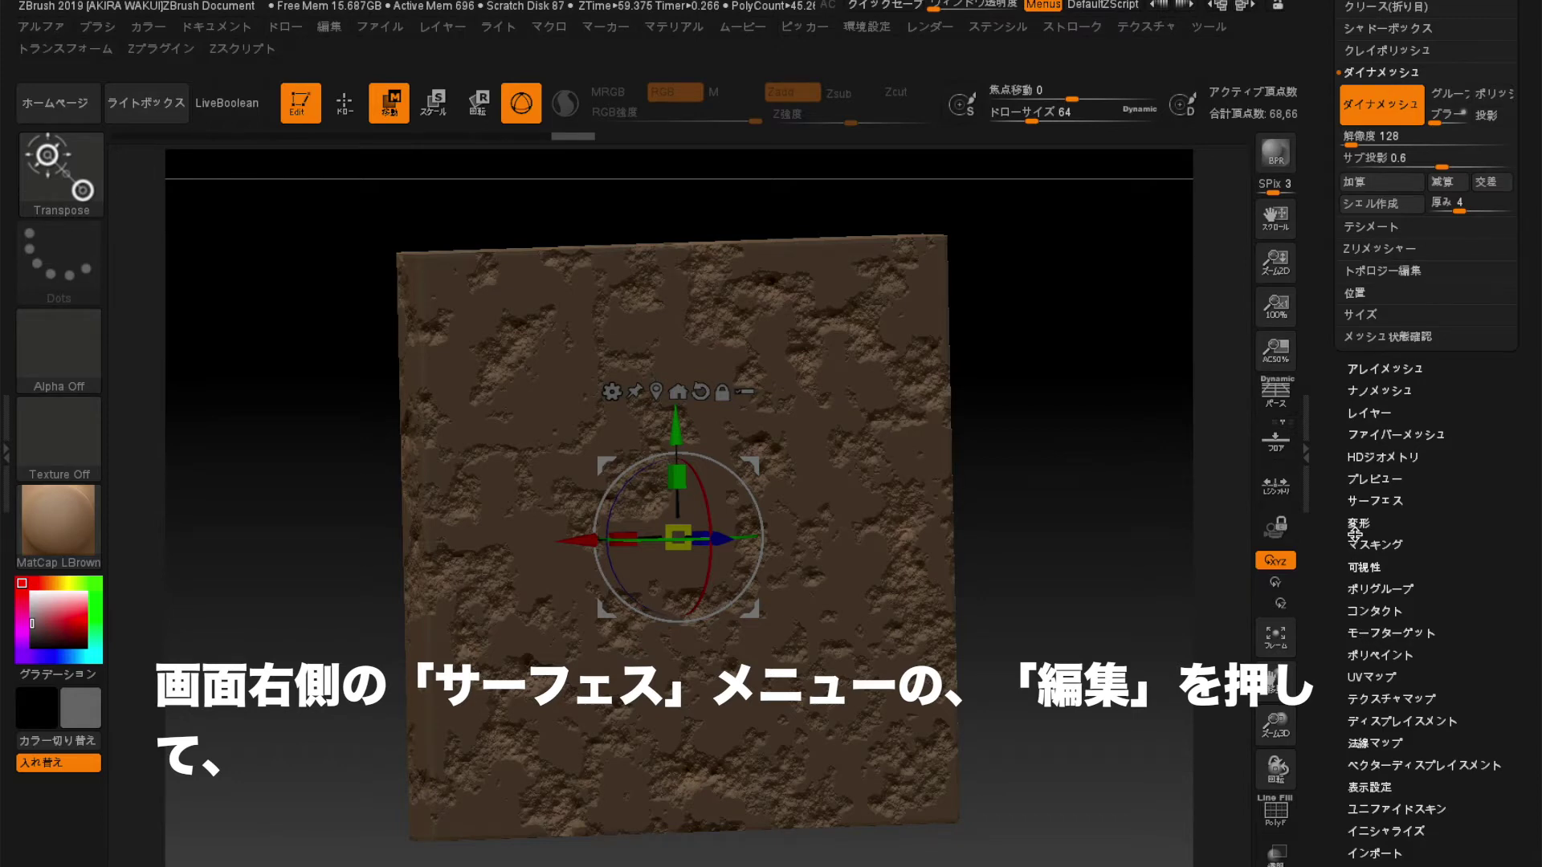
click(1369, 501)
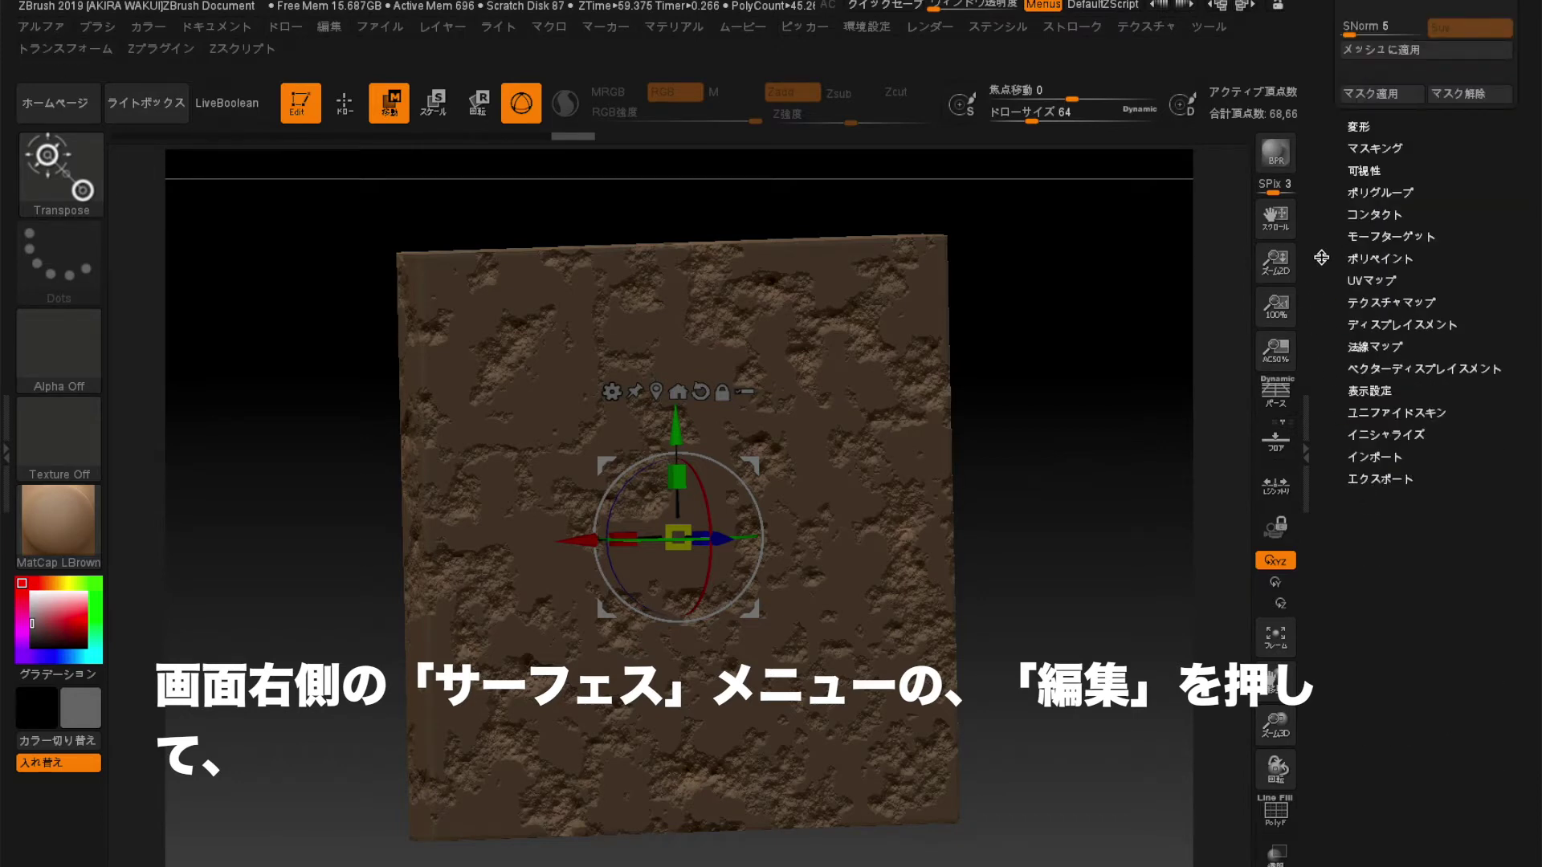
scroll(1321, 257, up, 3)
scroll(1357, 377, up, 2)
scroll(1381, 466, up, 3)
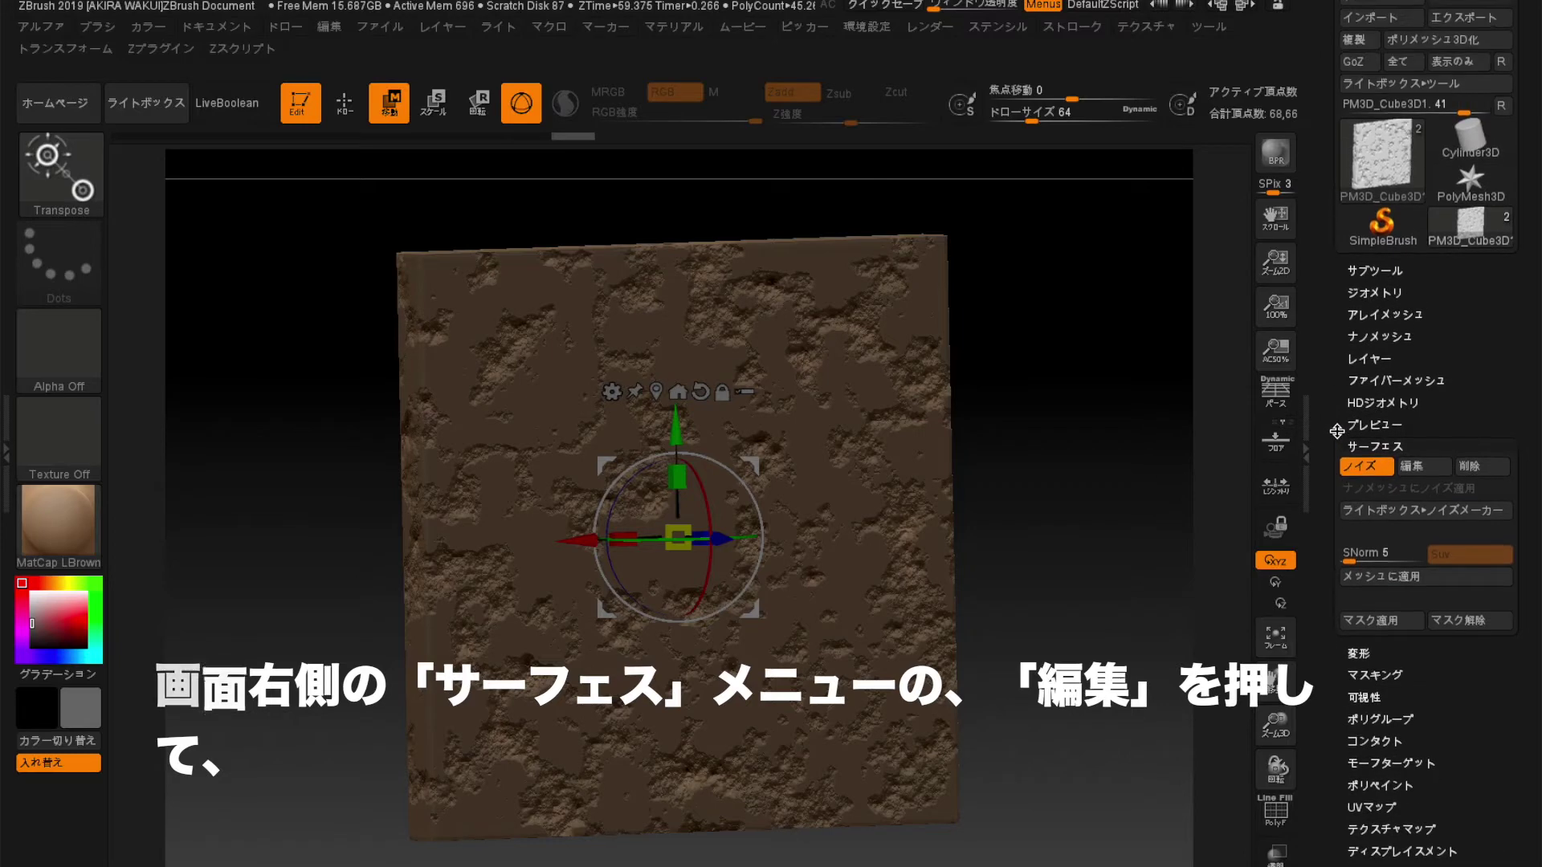
click(1398, 510)
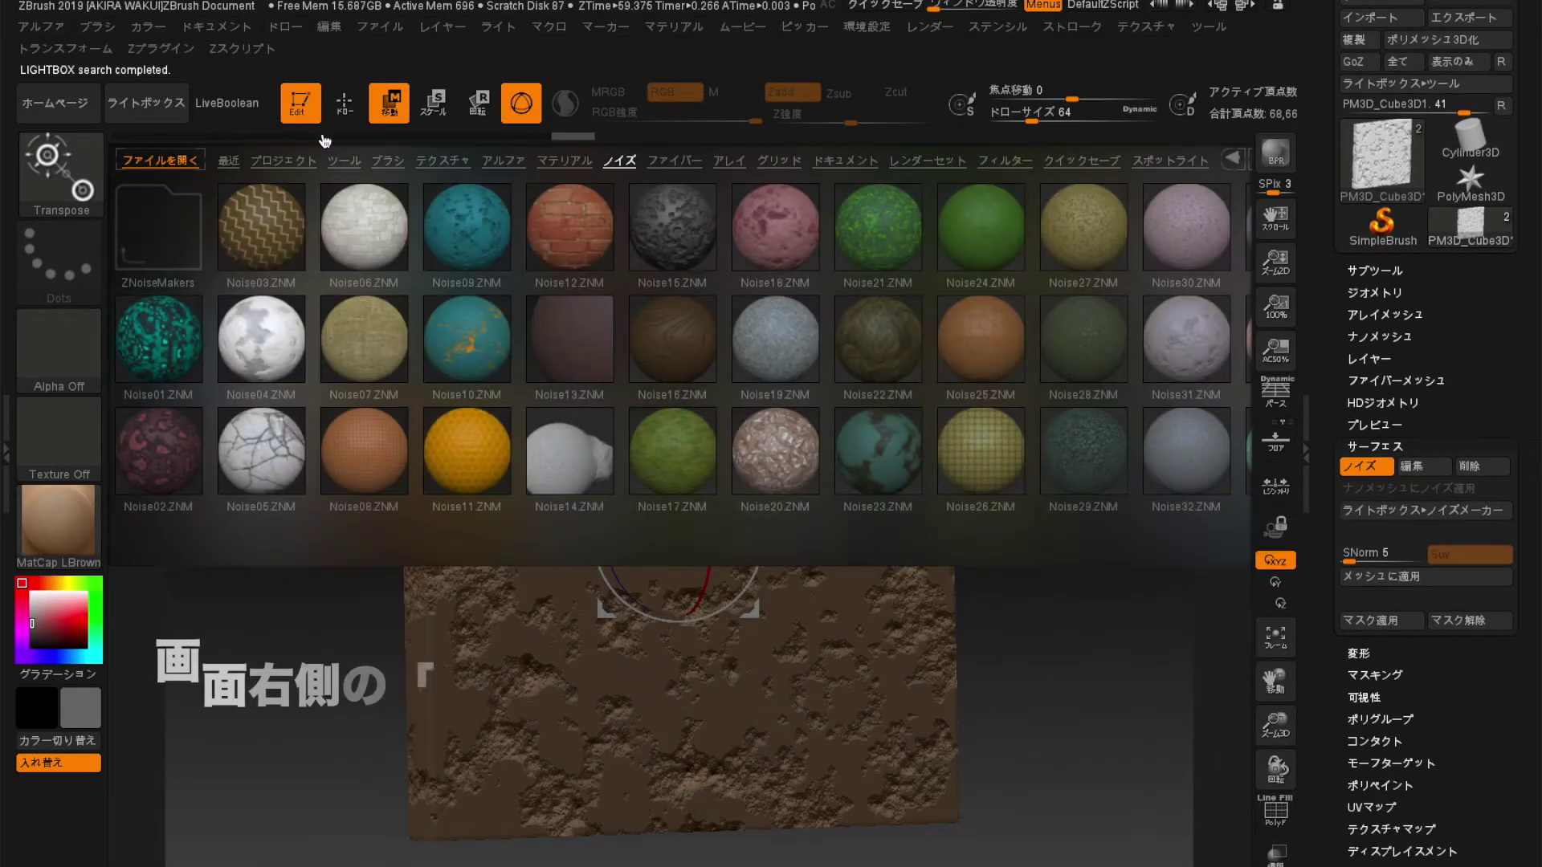
key(comma)
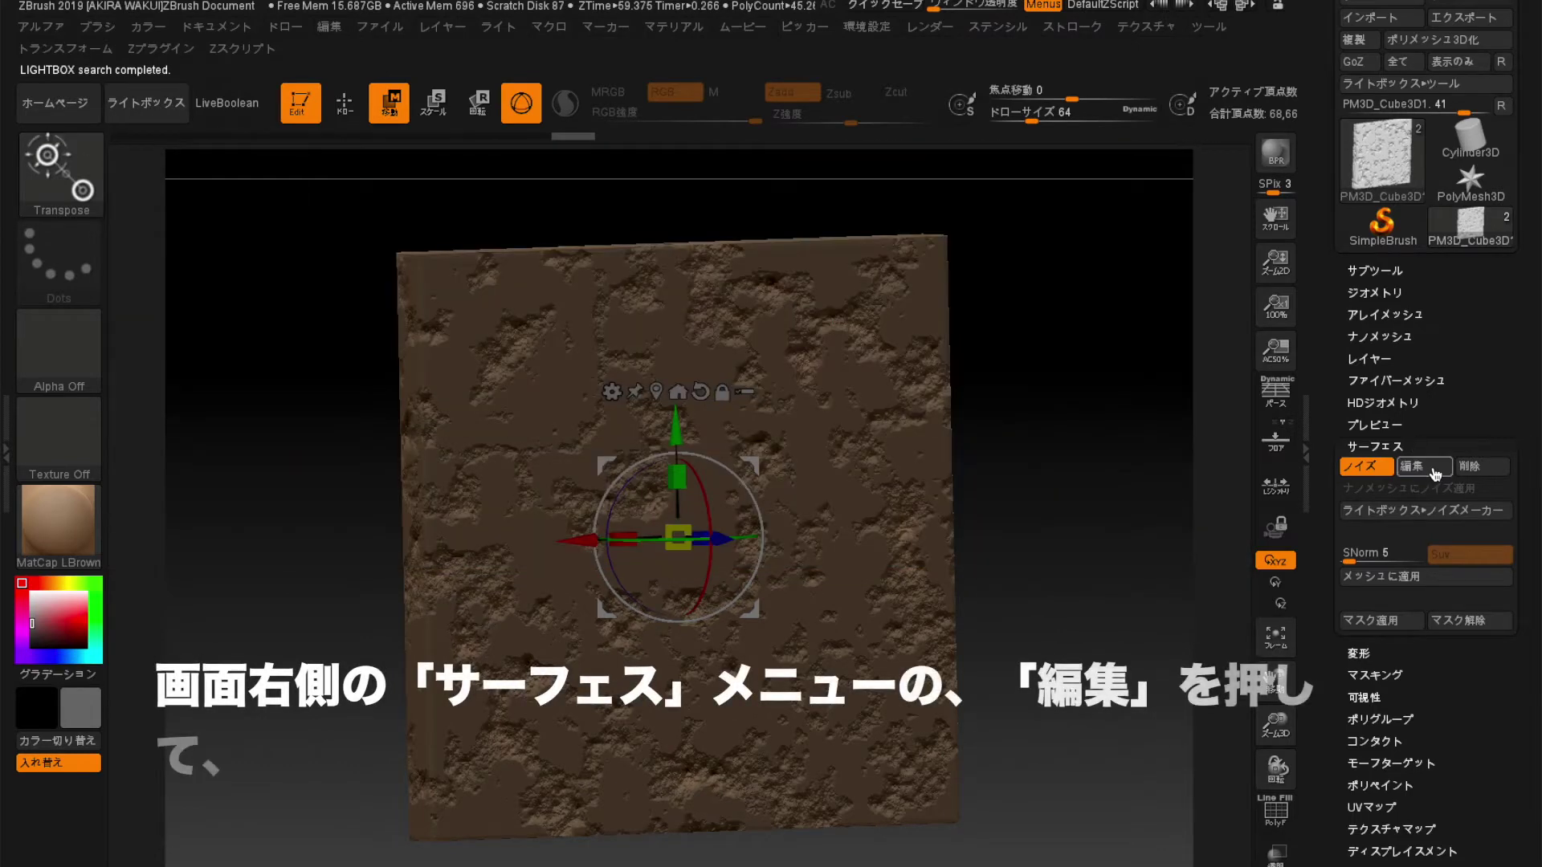
click(1435, 472)
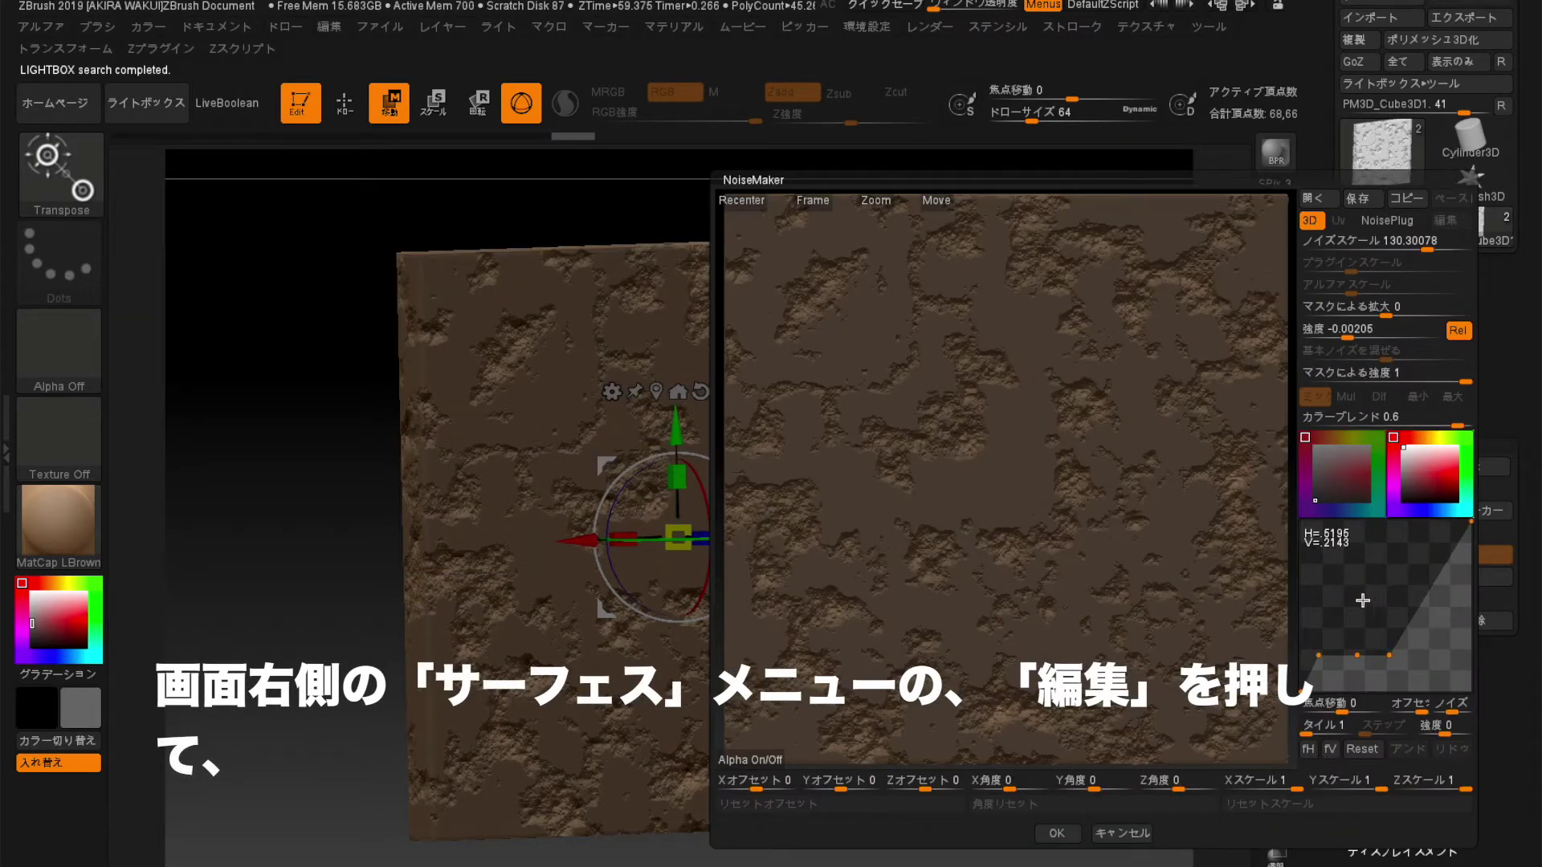
Edit the noise curve for an even fine texture at scale 130.3, strength -0.00205.
drag(1392, 651, 1387, 631)
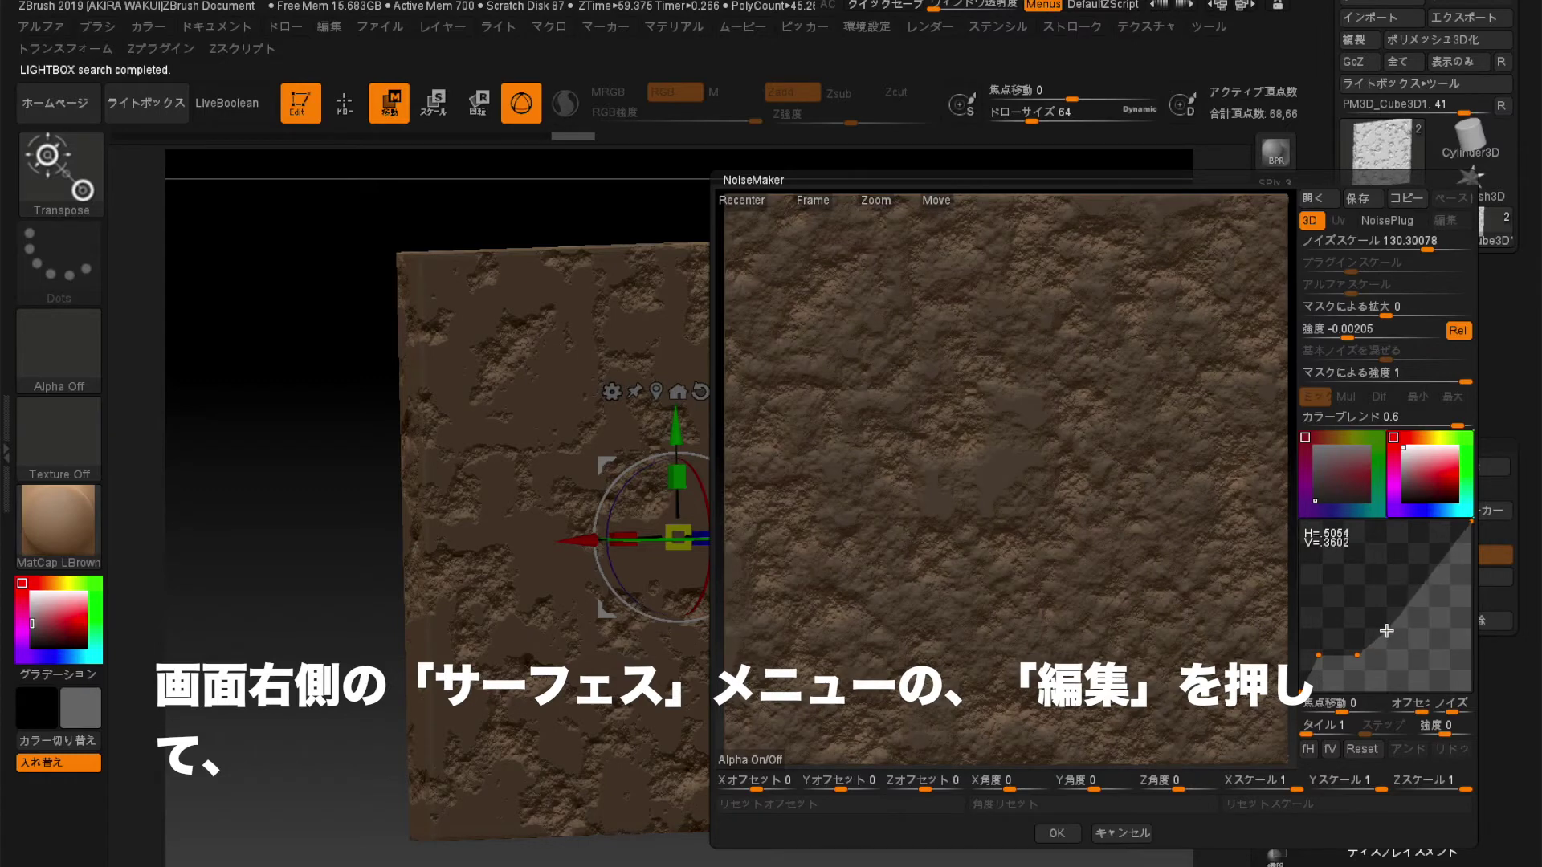
click(1394, 617)
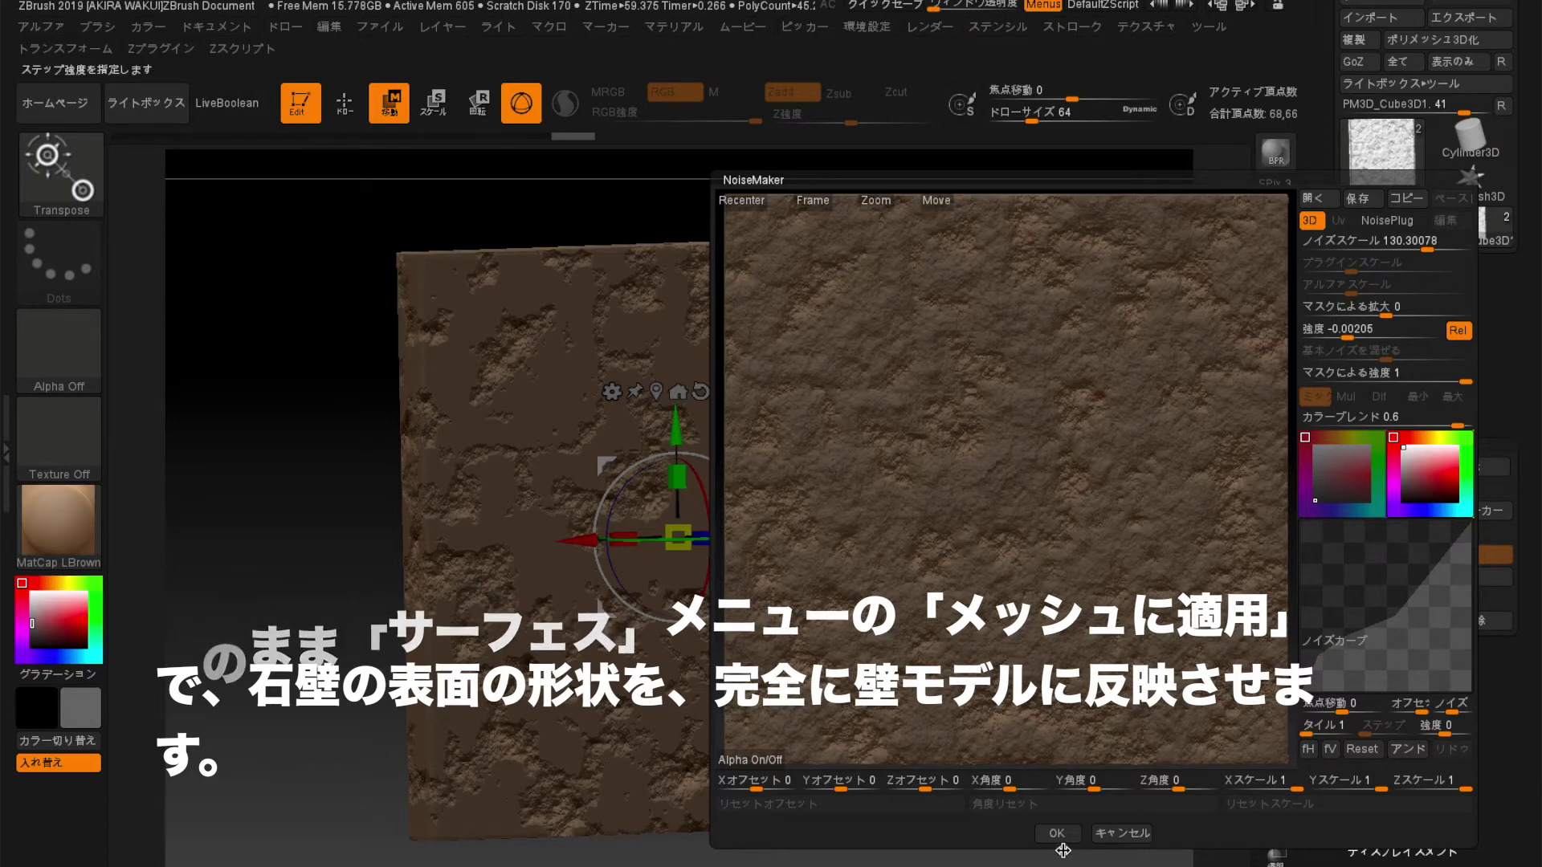
click(1044, 836)
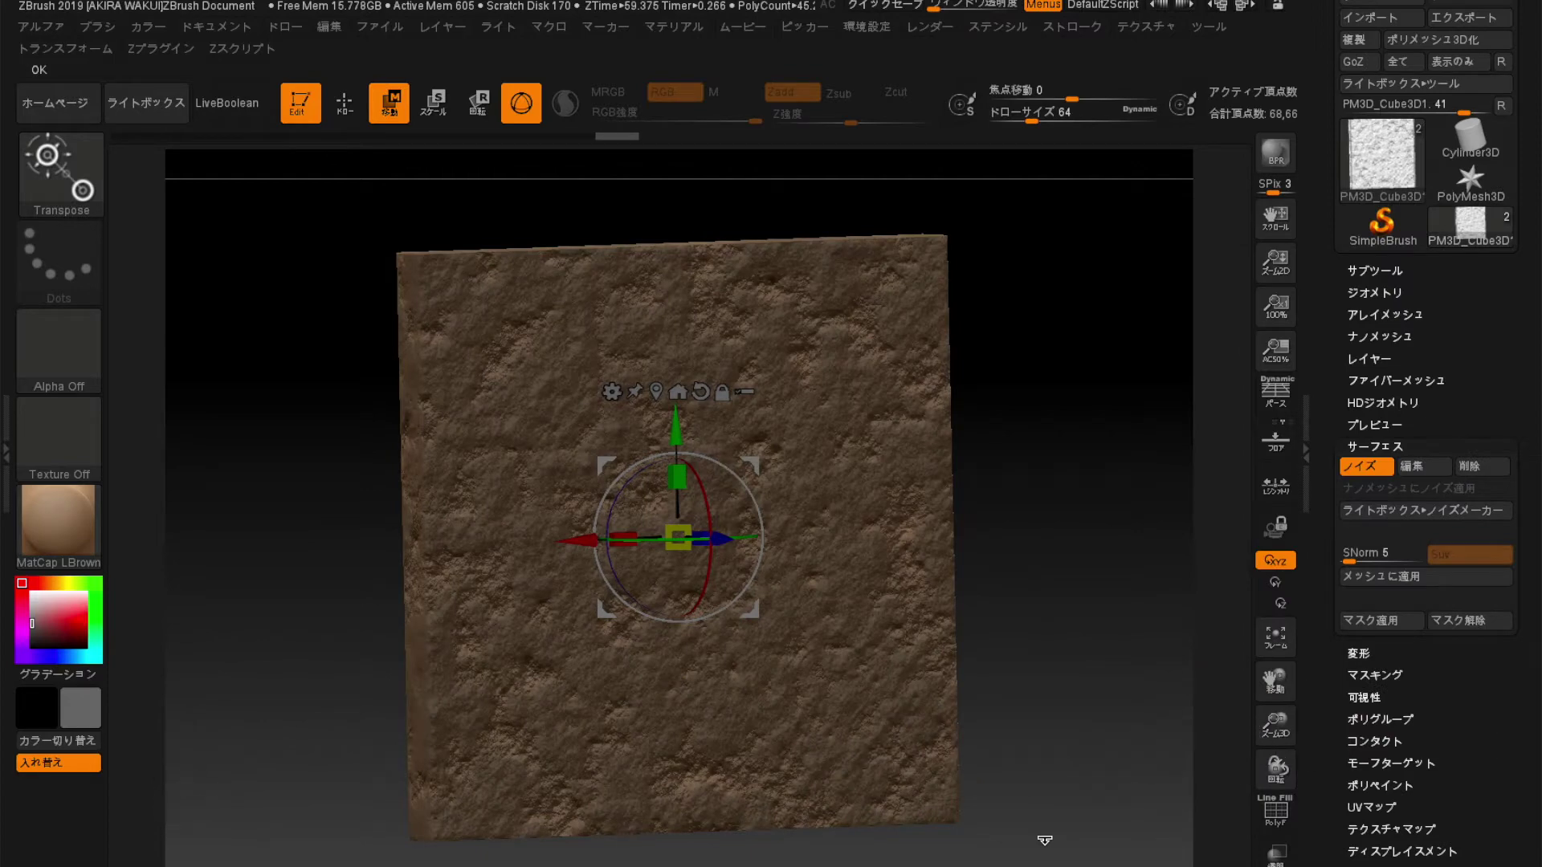
Subdivide the rocky wall once and delete its lower subdivision levels.
mouse_move(1011, 667)
mouse_down()
mouse_move(1033, 716)
mouse_move(1077, 647)
mouse_move(1019, 658)
mouse_up()
click(1363, 292)
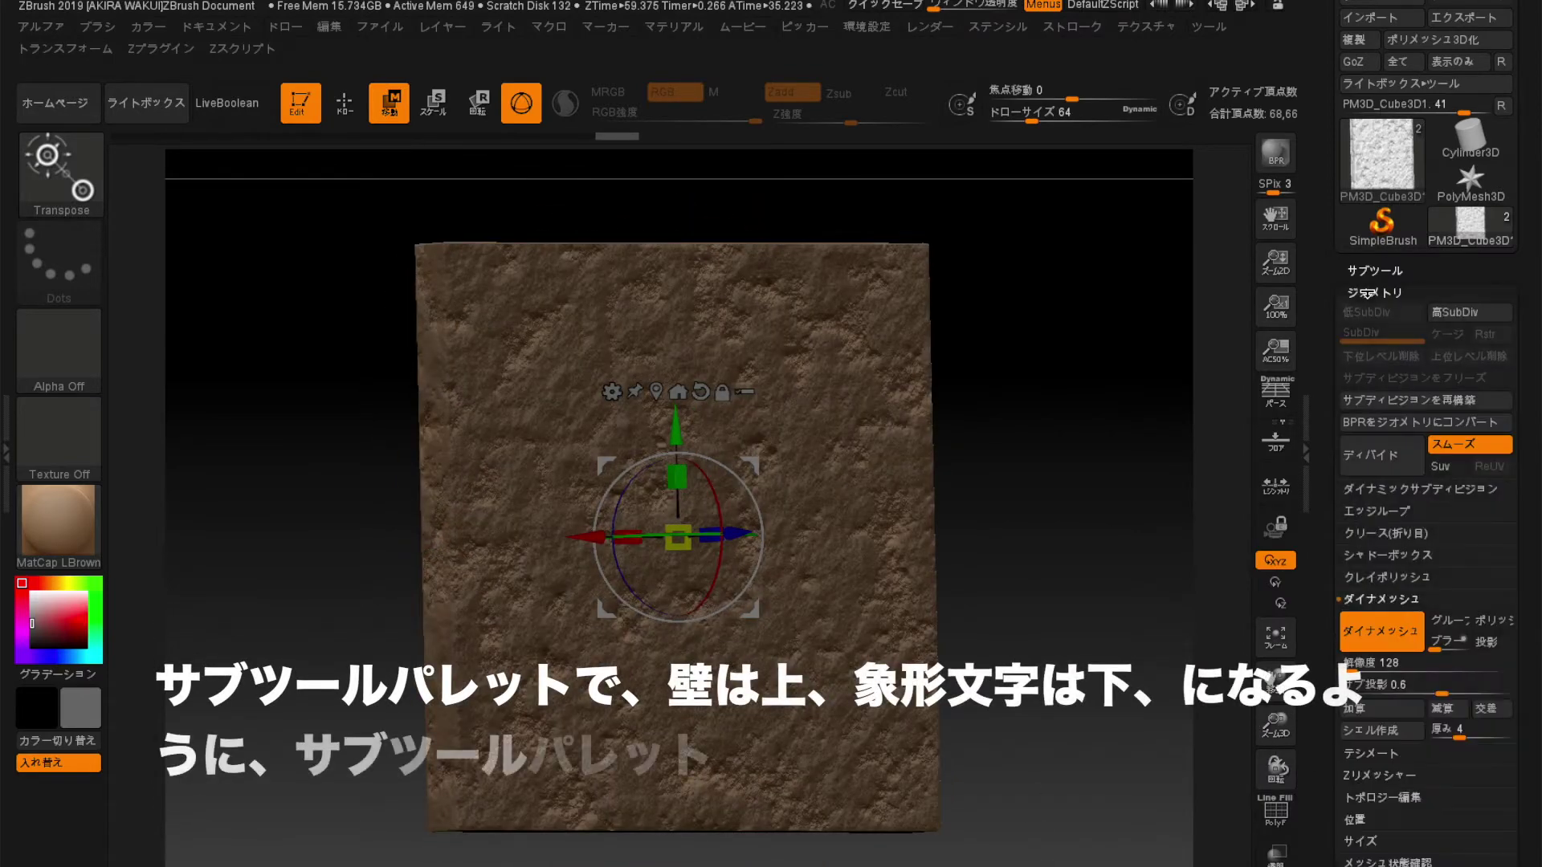
click(1372, 448)
click(1372, 356)
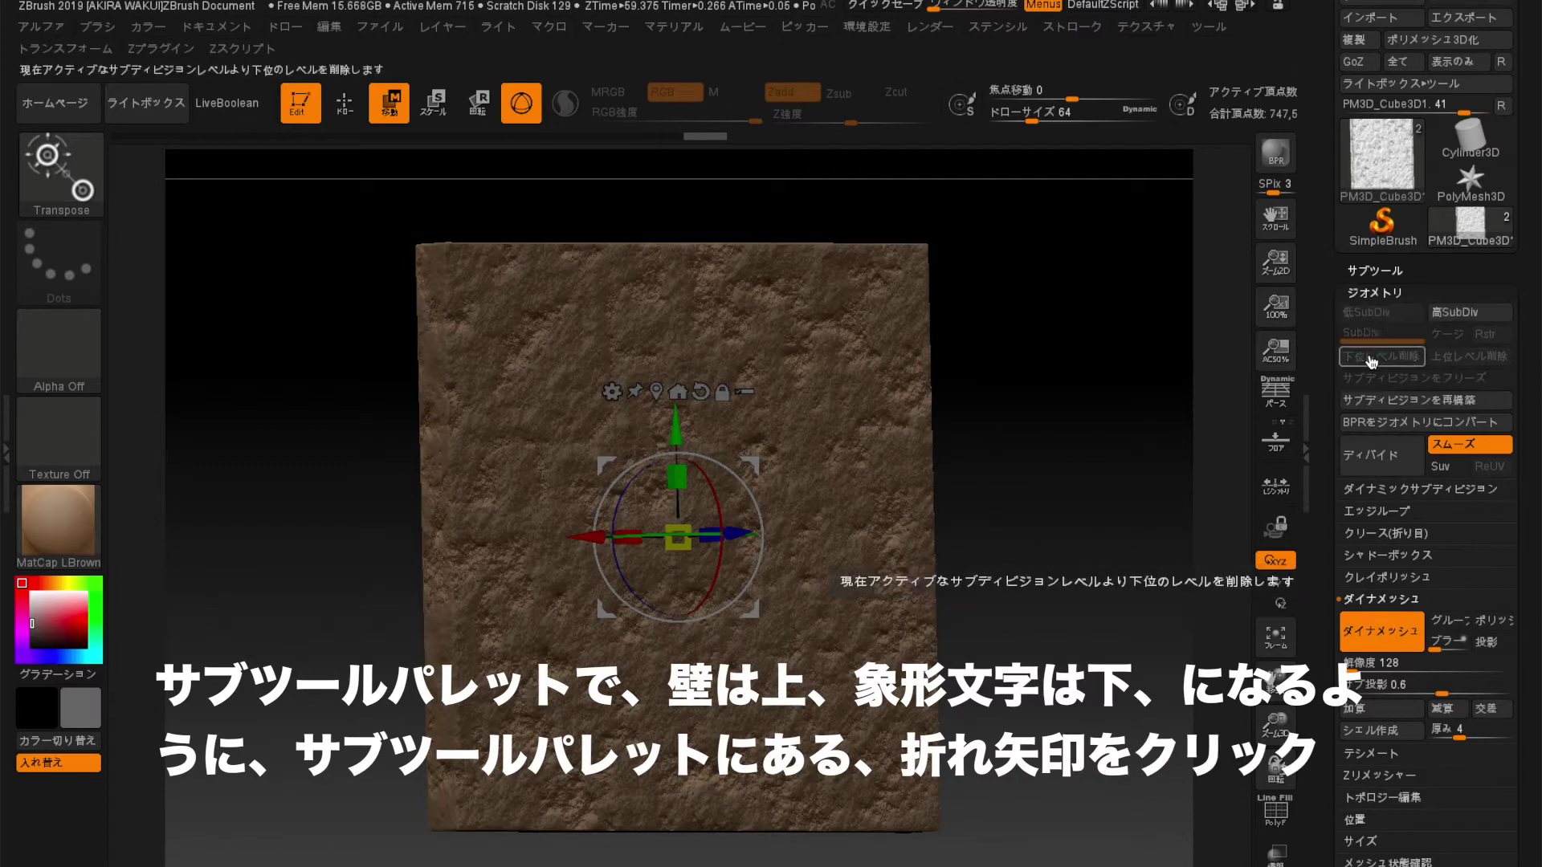
Select the hieroglyph 'mesh' subtool and turn on LiveBoolean to carve glyphs into the slab.
click(1368, 291)
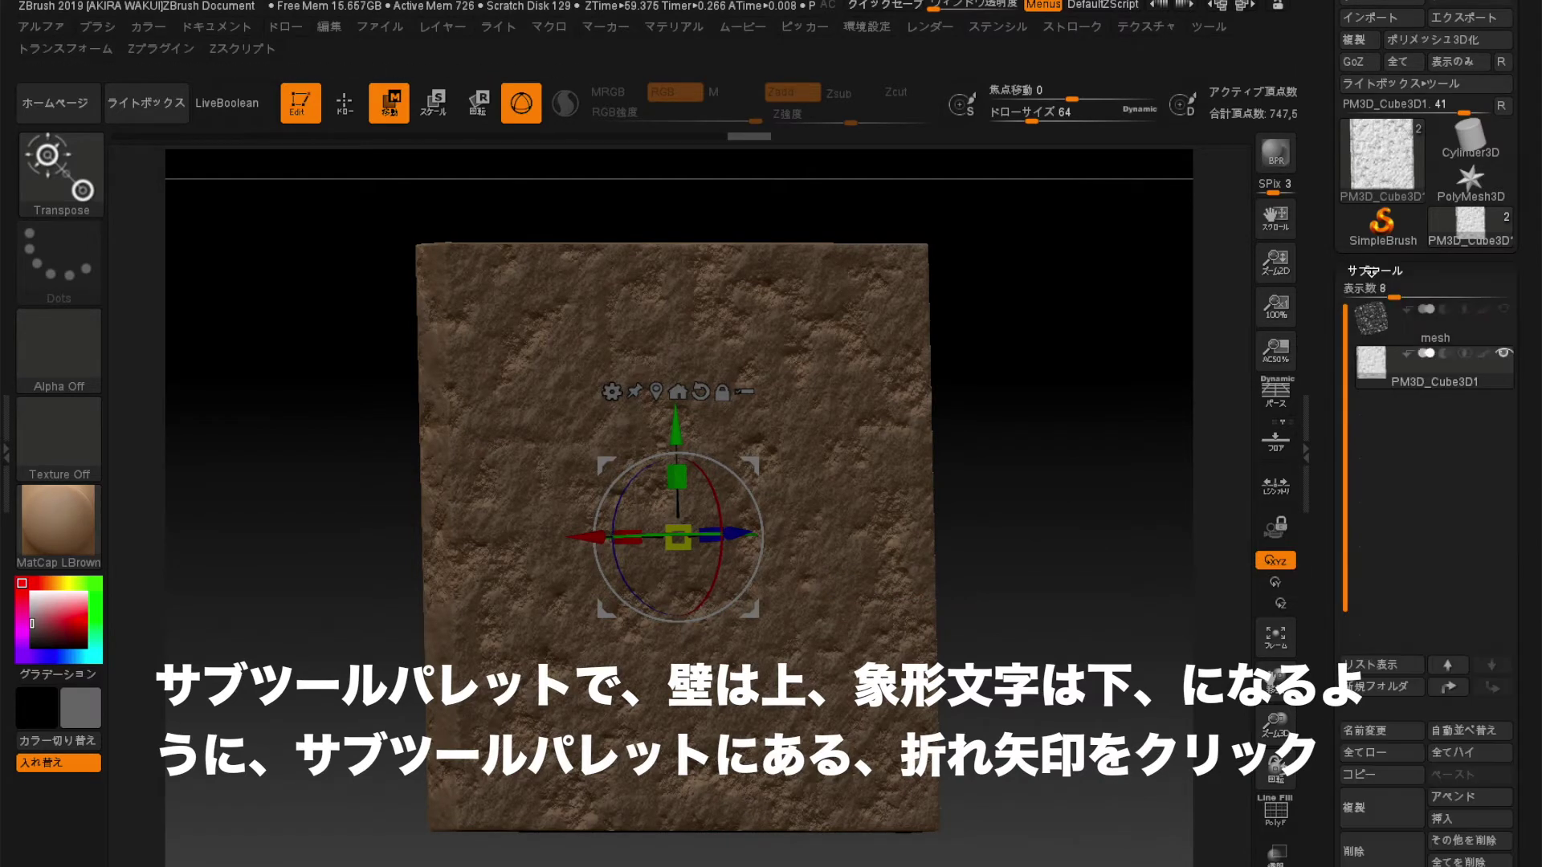
click(1382, 321)
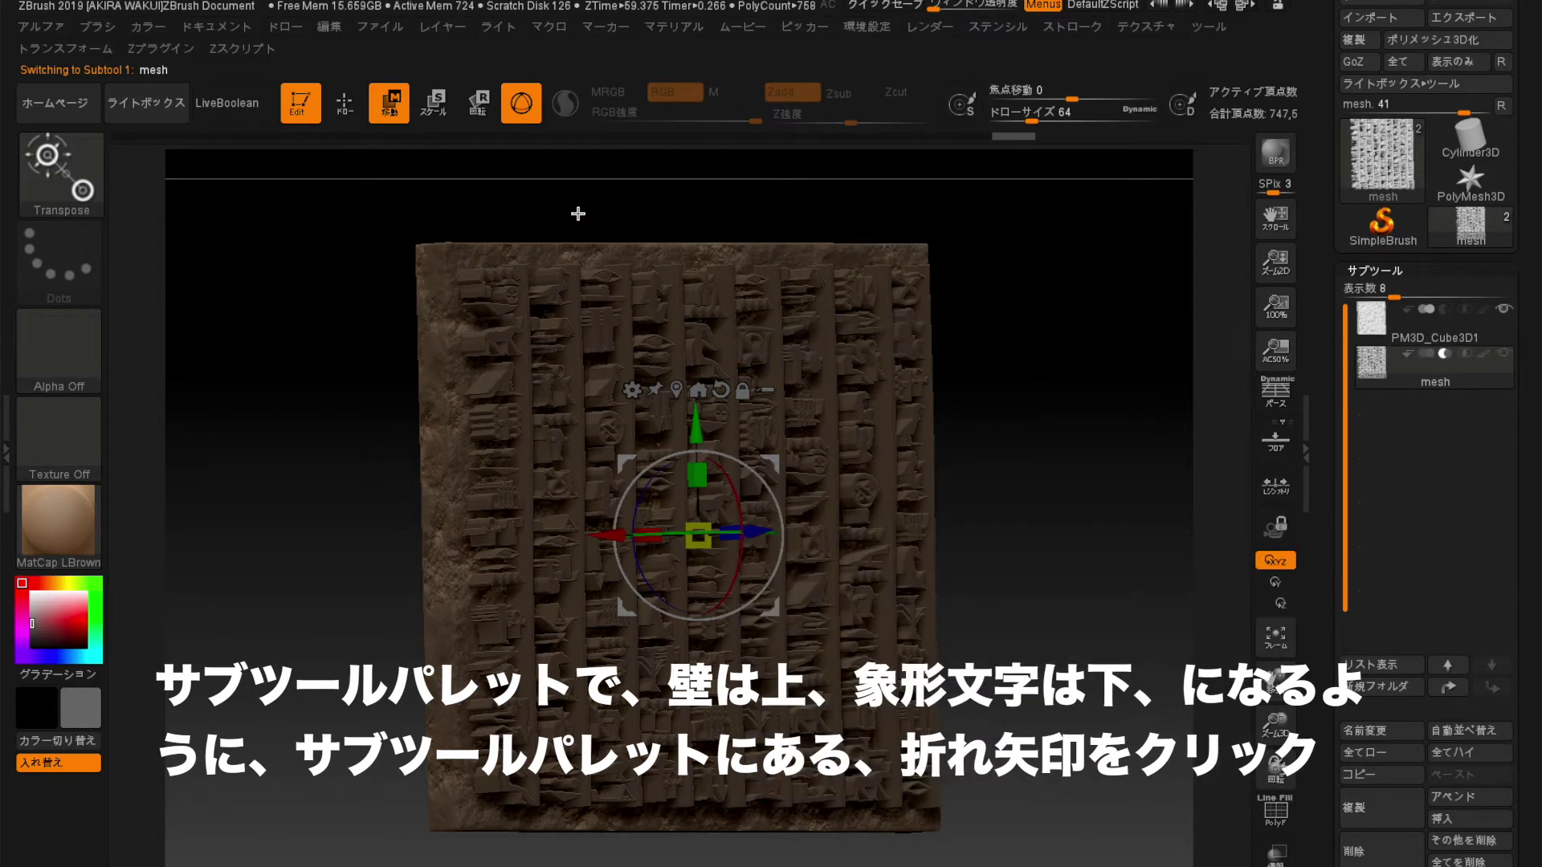
click(241, 118)
drag(378, 509, 954, 472)
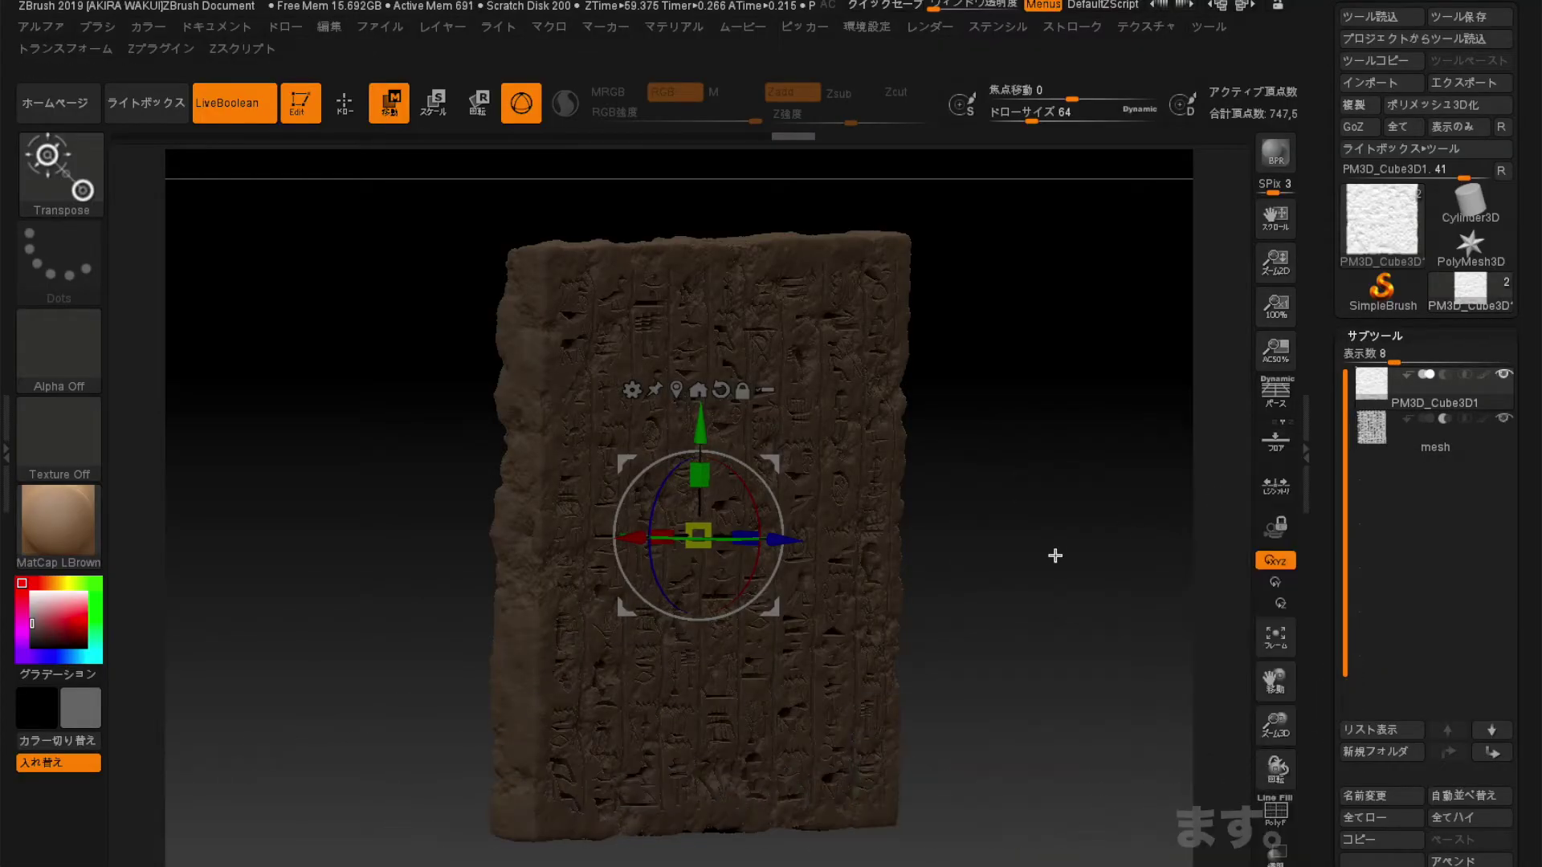
drag(1054, 555, 1014, 542)
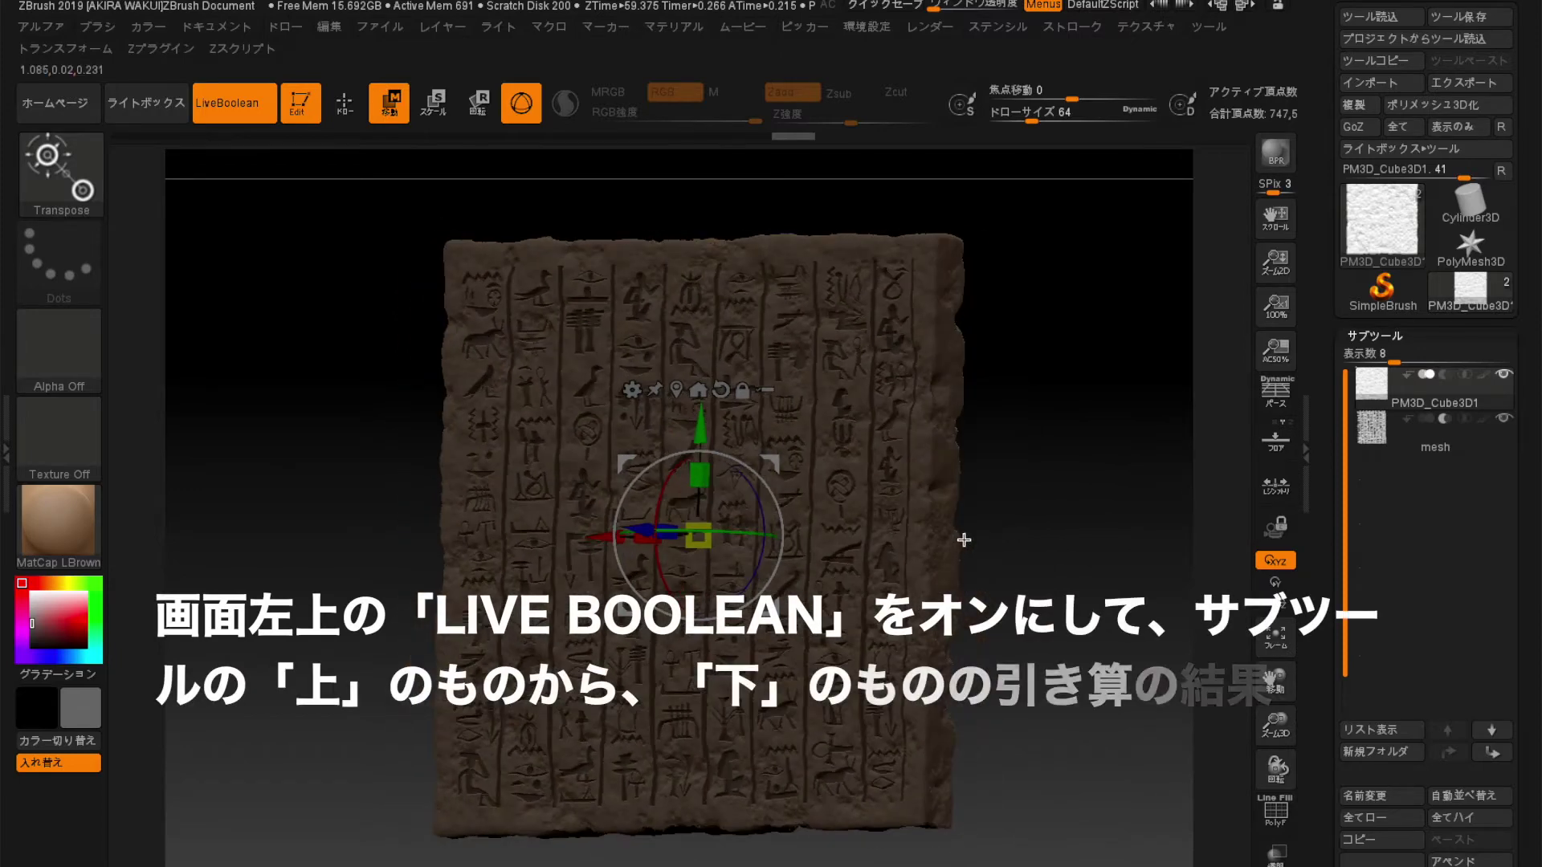
Turn on perspective view and collapse the tablet's DynaMesh options.
key(p)
mouse_move(1014, 542)
mouse_down()
mouse_move(1053, 536)
mouse_move(1013, 539)
mouse_up()
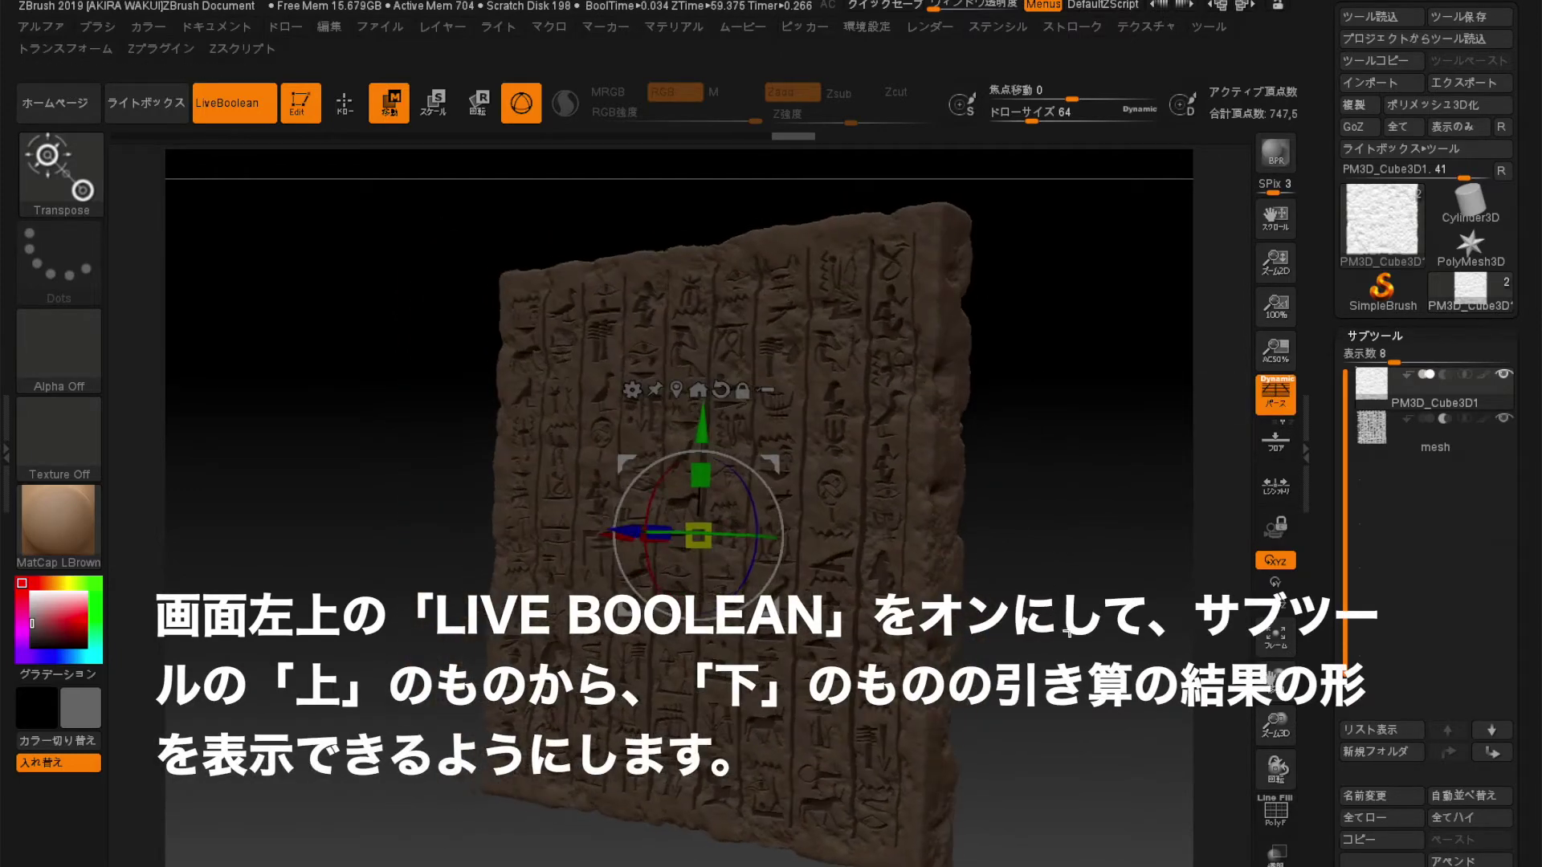
scroll(1356, 784, down, 5)
click(1363, 764)
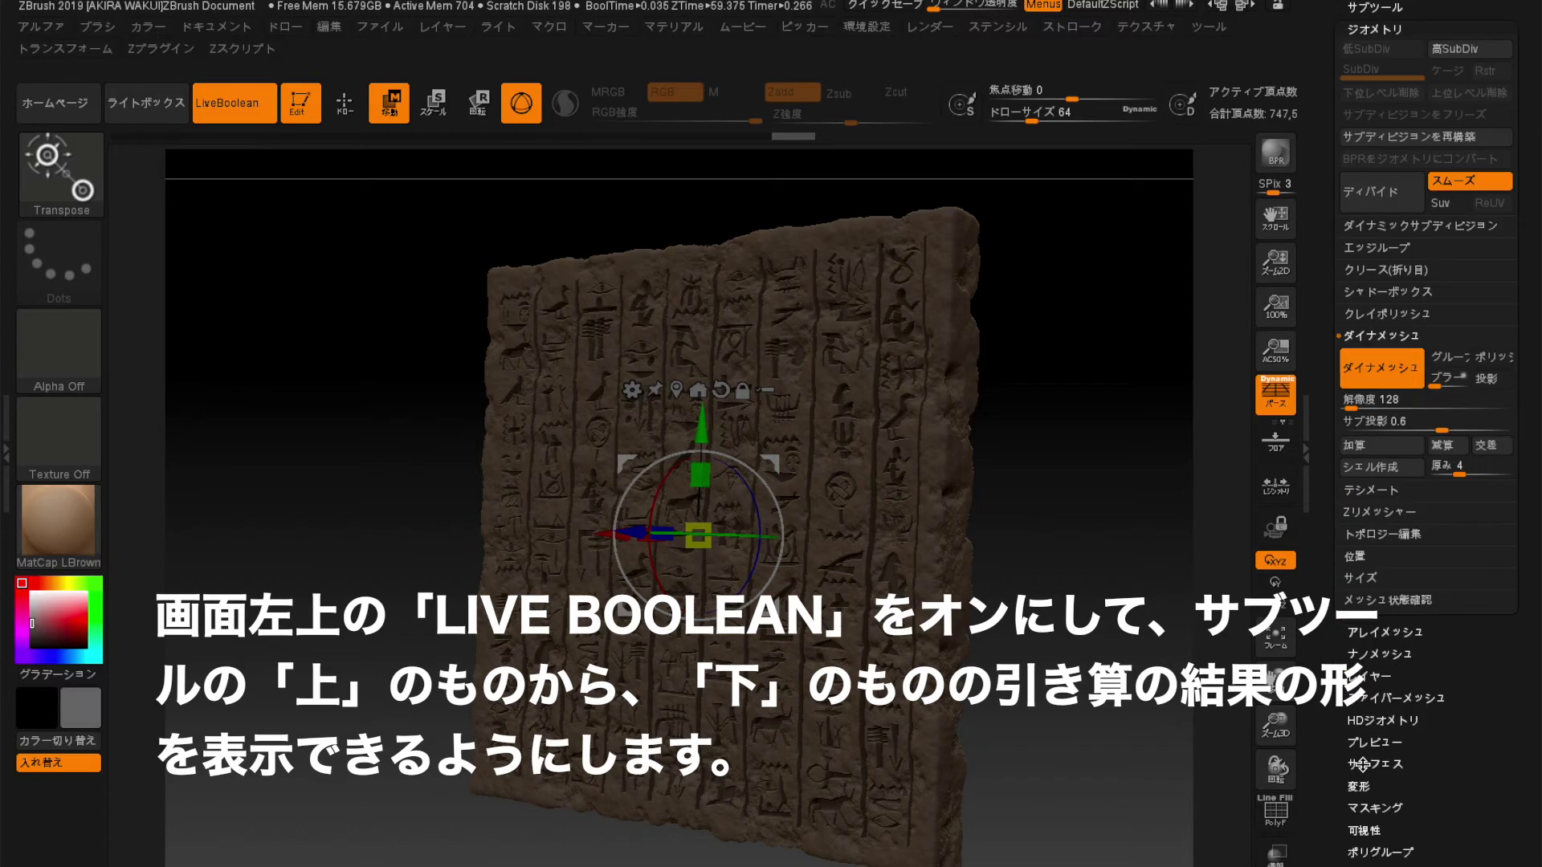
click(1366, 336)
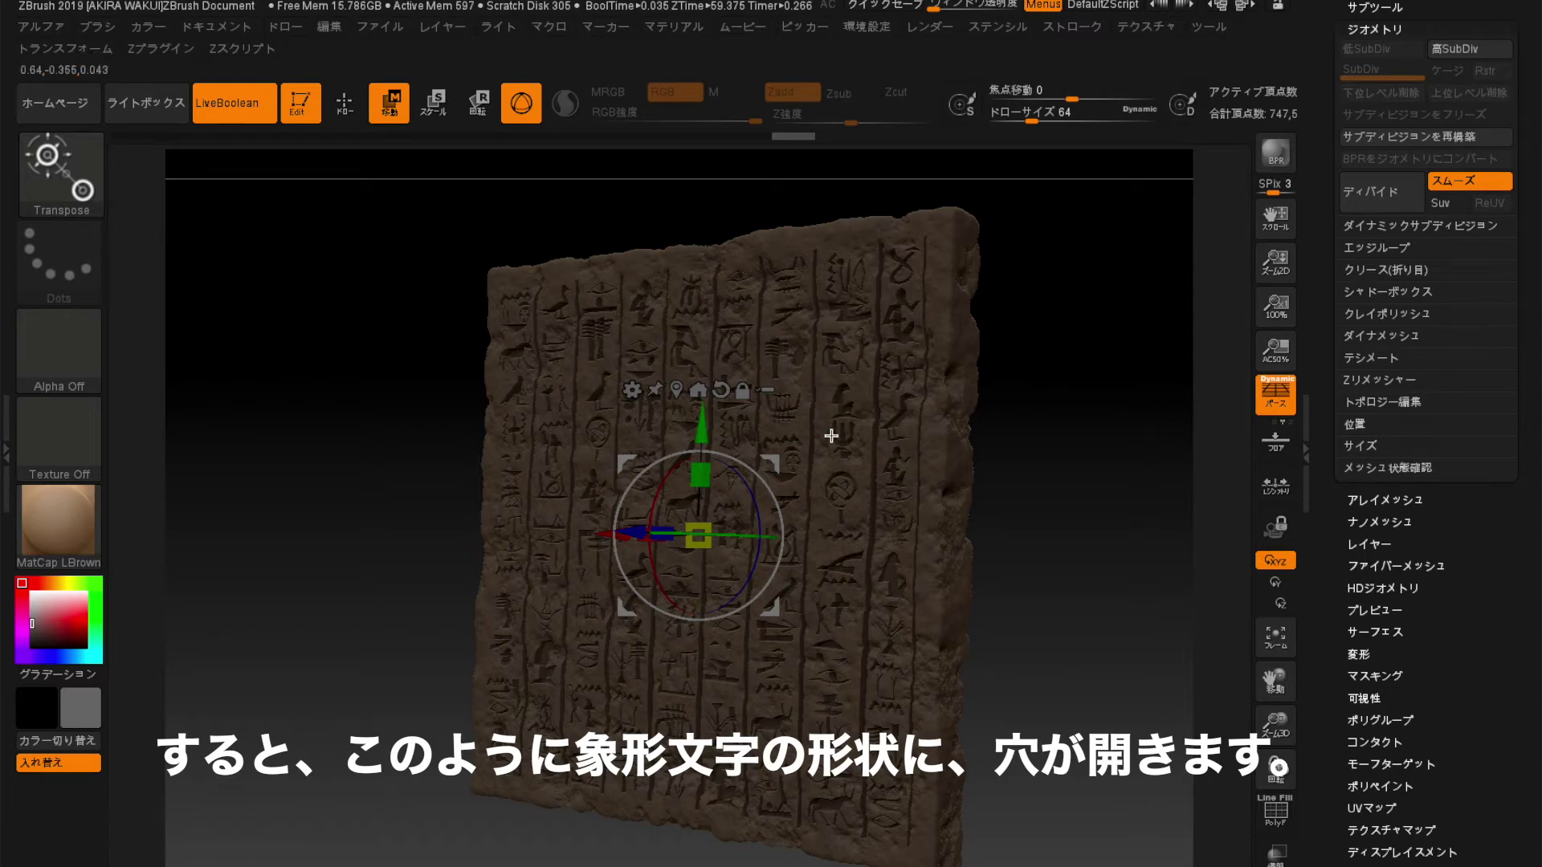
Convert the carved tablet into real geometry with Subtool > Boolean > Make Boolean Mesh.
mouse_move(306, 576)
mouse_down()
mouse_move(383, 606)
mouse_move(368, 603)
mouse_up()
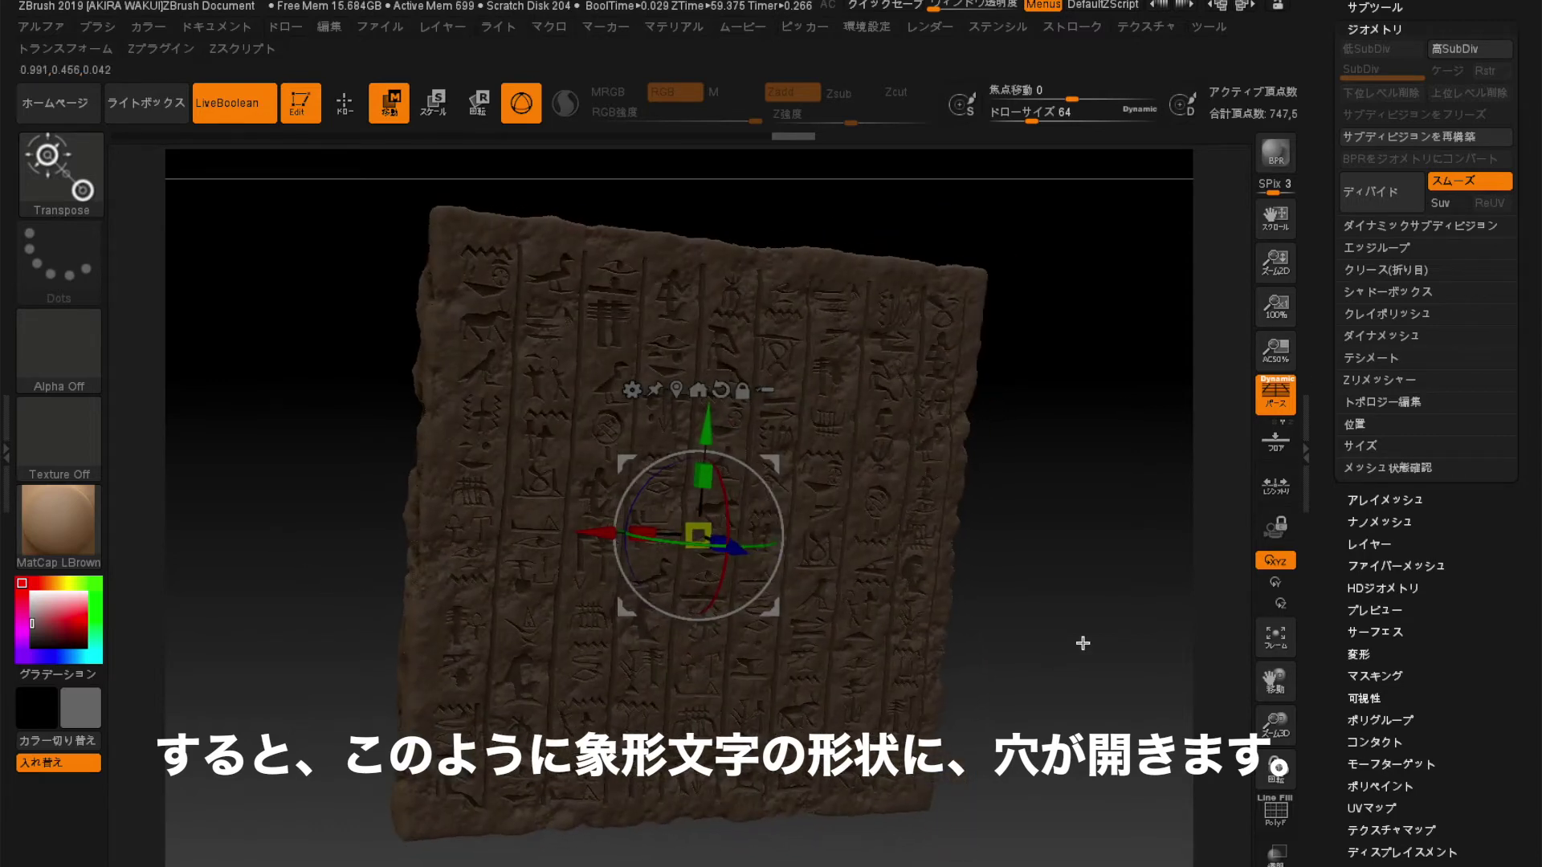
click(1374, 7)
click(1373, 668)
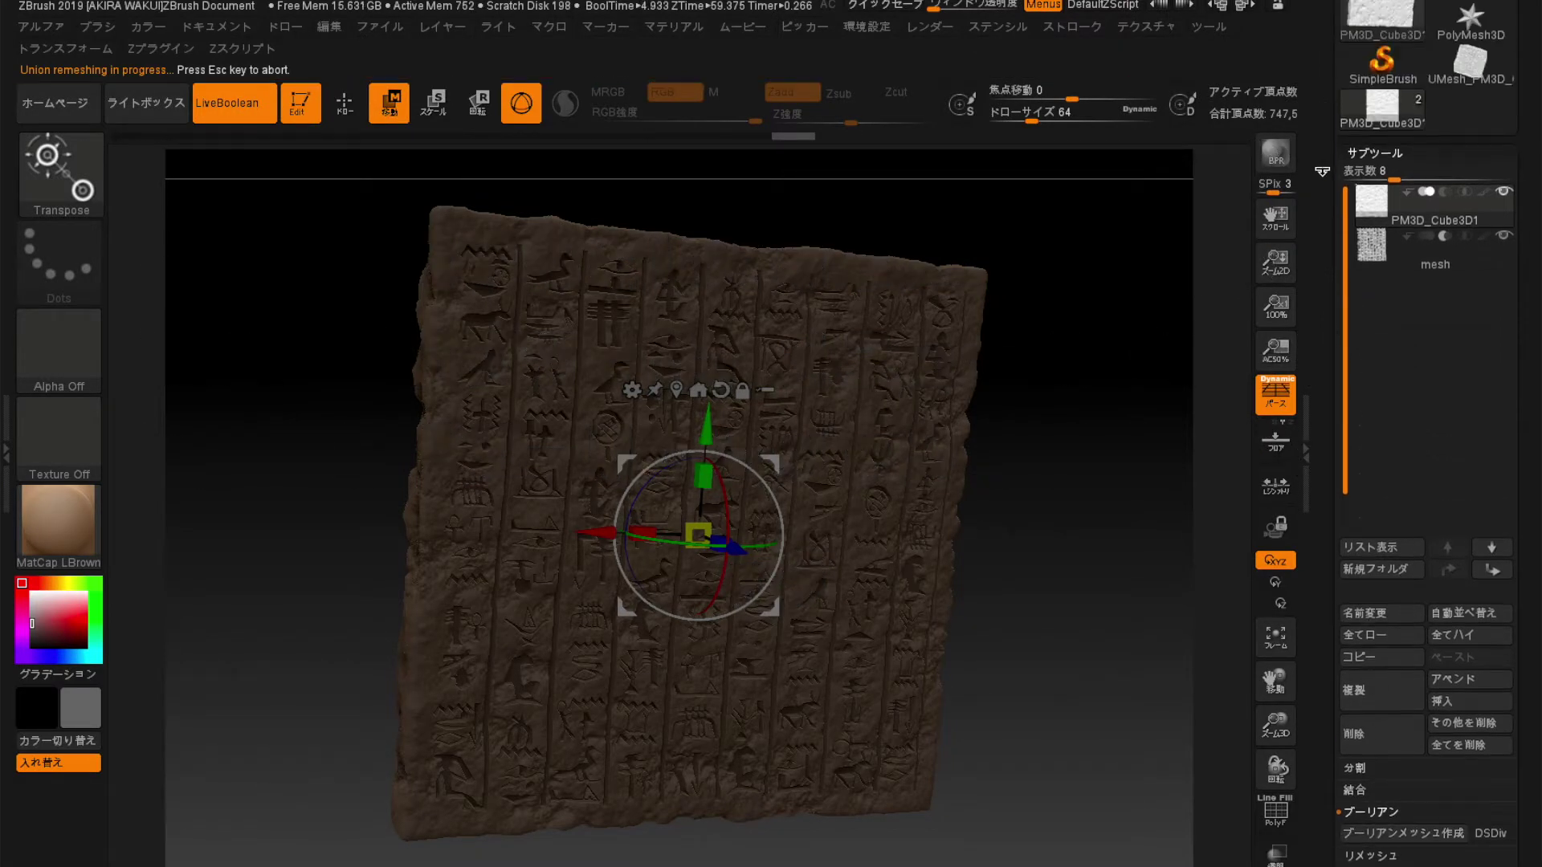
Orient the new UMesh_PM3D_Cube3D1 tablet and pick white in the colour picker.
mouse_move(1077, 664)
mouse_down()
mouse_move(1022, 651)
mouse_move(1074, 675)
mouse_move(1041, 640)
mouse_move(1076, 687)
mouse_up()
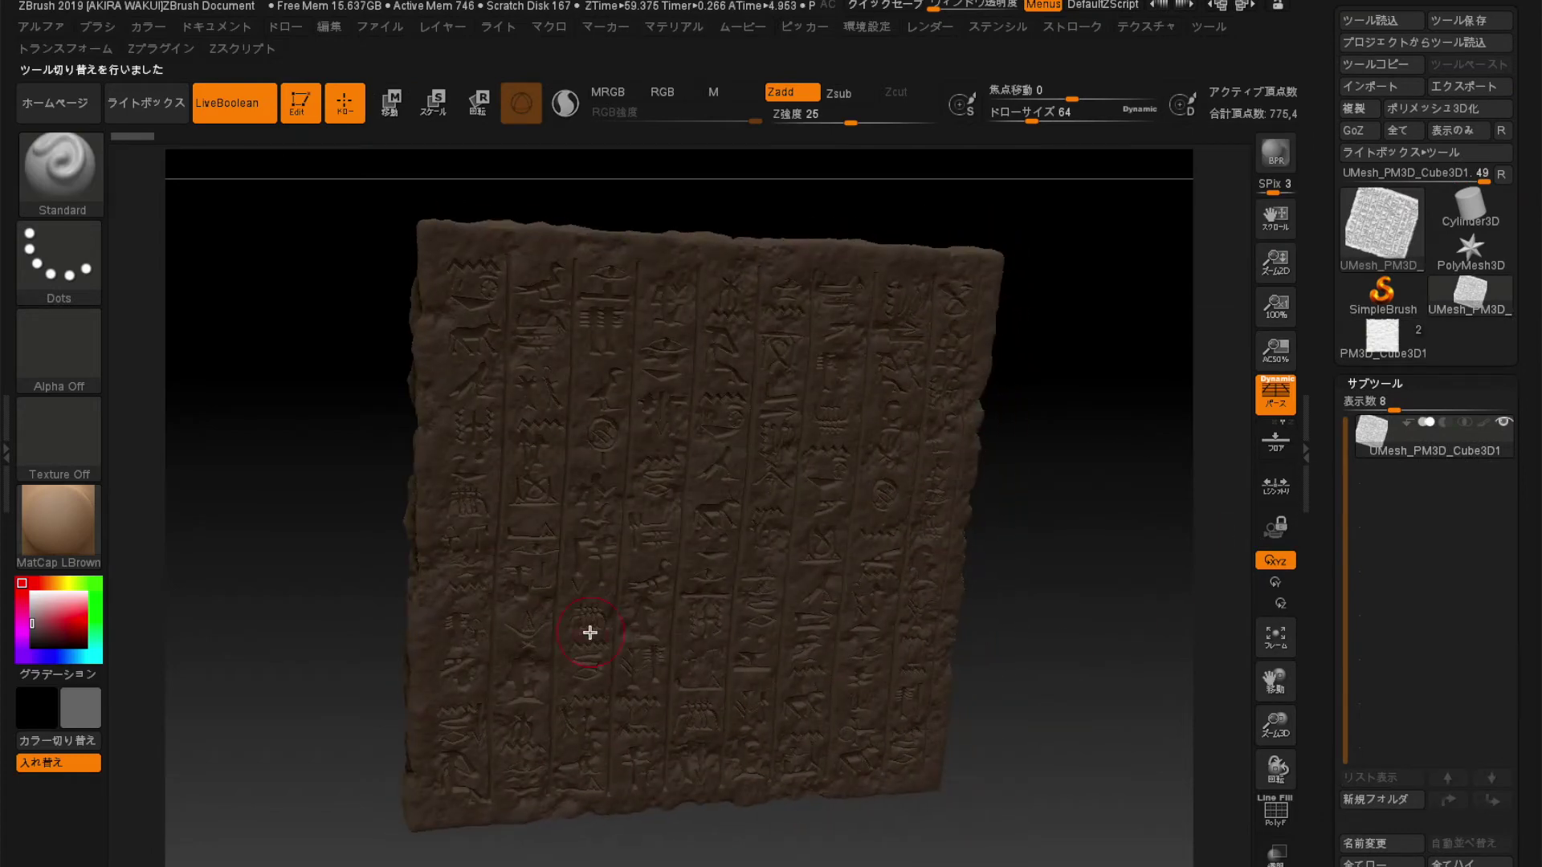
drag(36, 624, 46, 634)
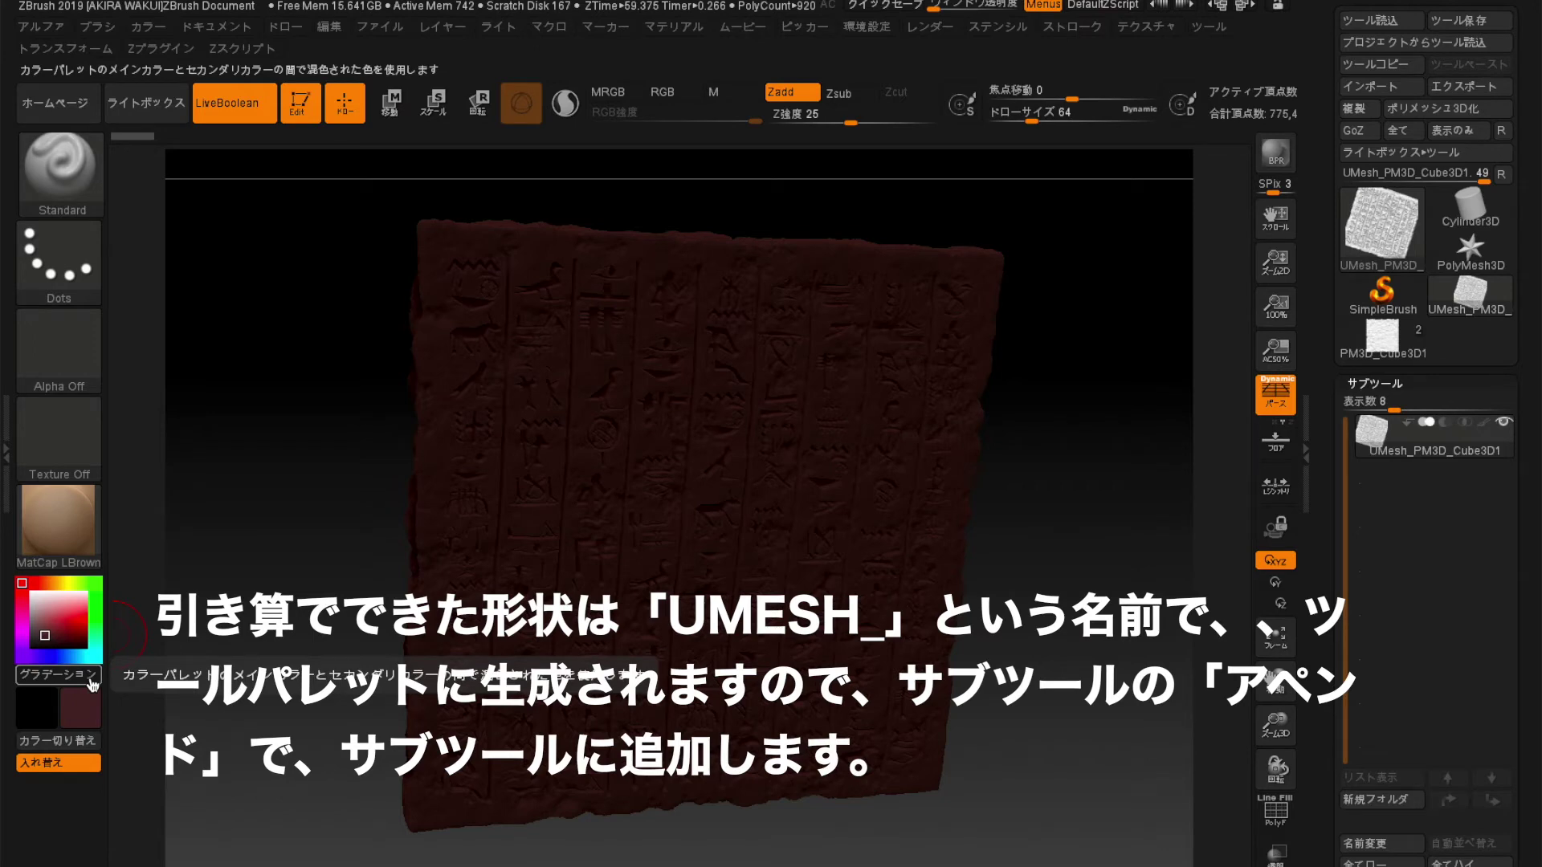
drag(265, 723, 301, 707)
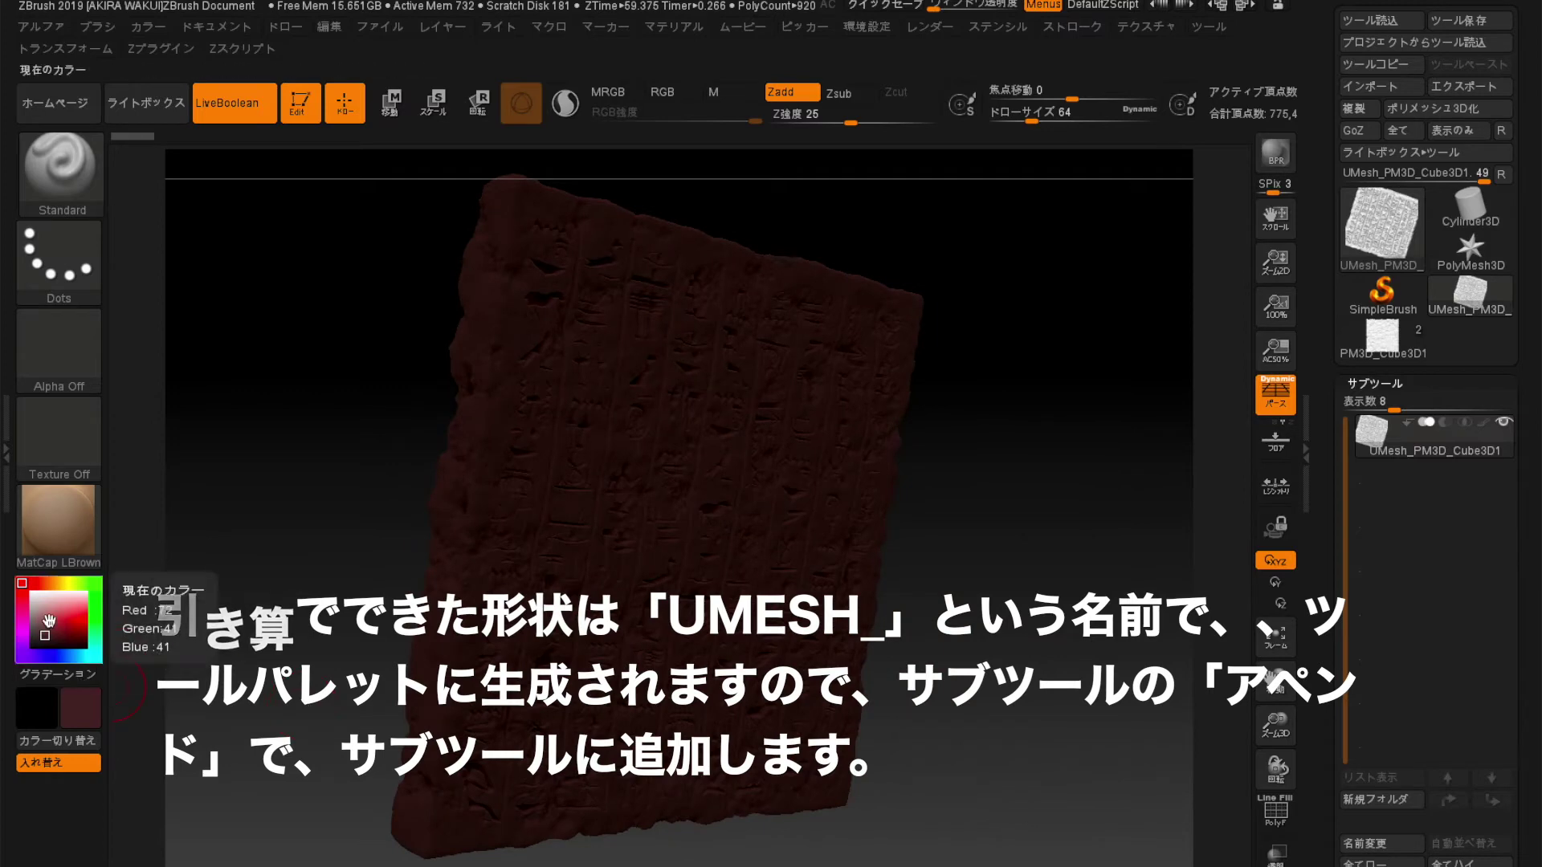
drag(56, 637, 32, 595)
shift+drag(319, 630, 257, 639)
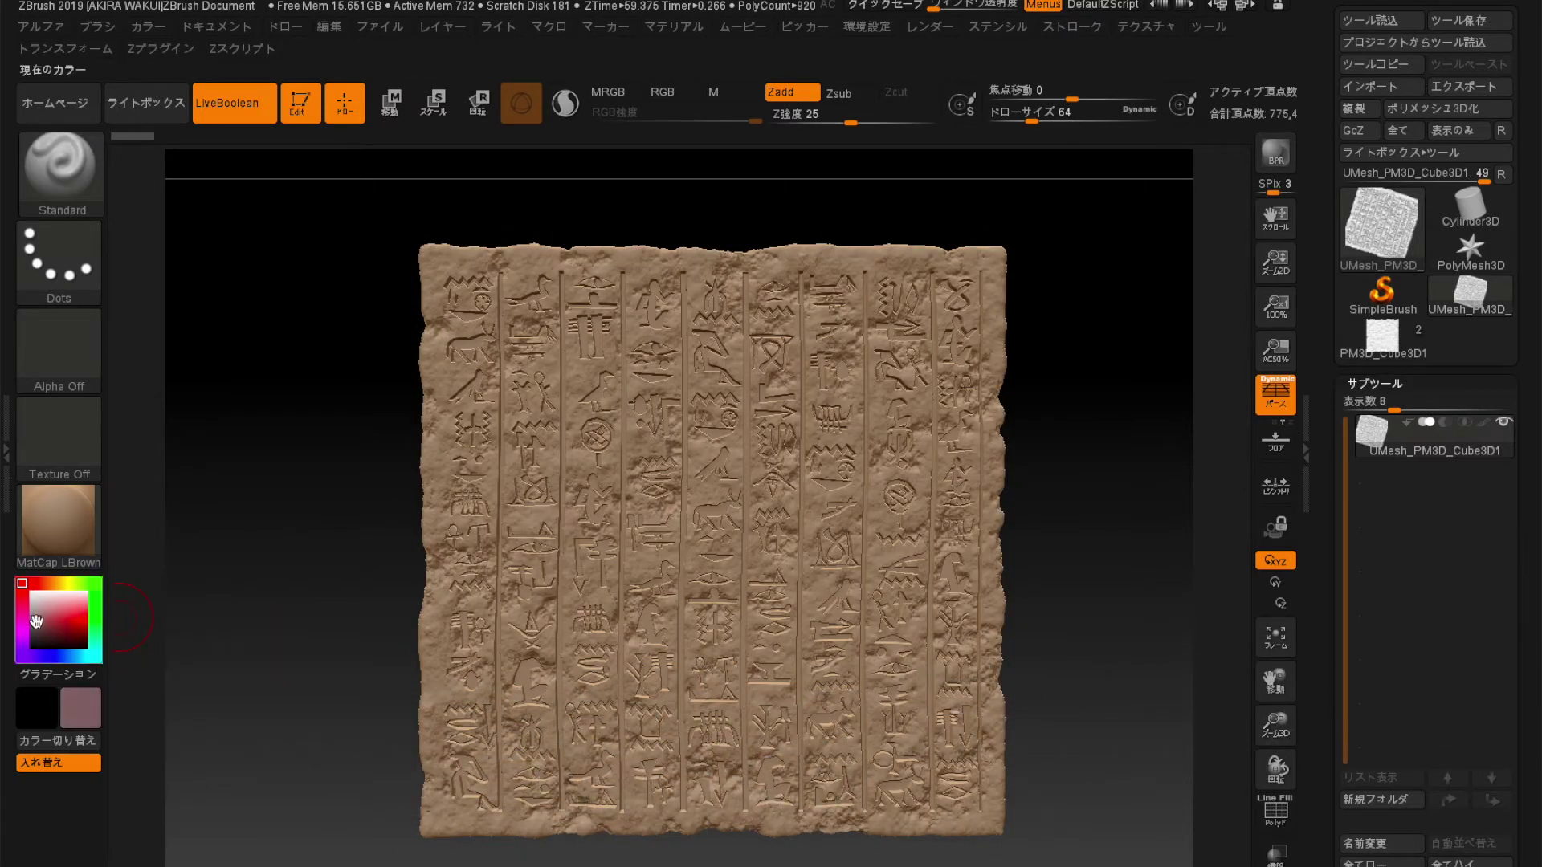
Turn on MRGB and fill the whole tablet with the current colour using FillObject.
click(608, 92)
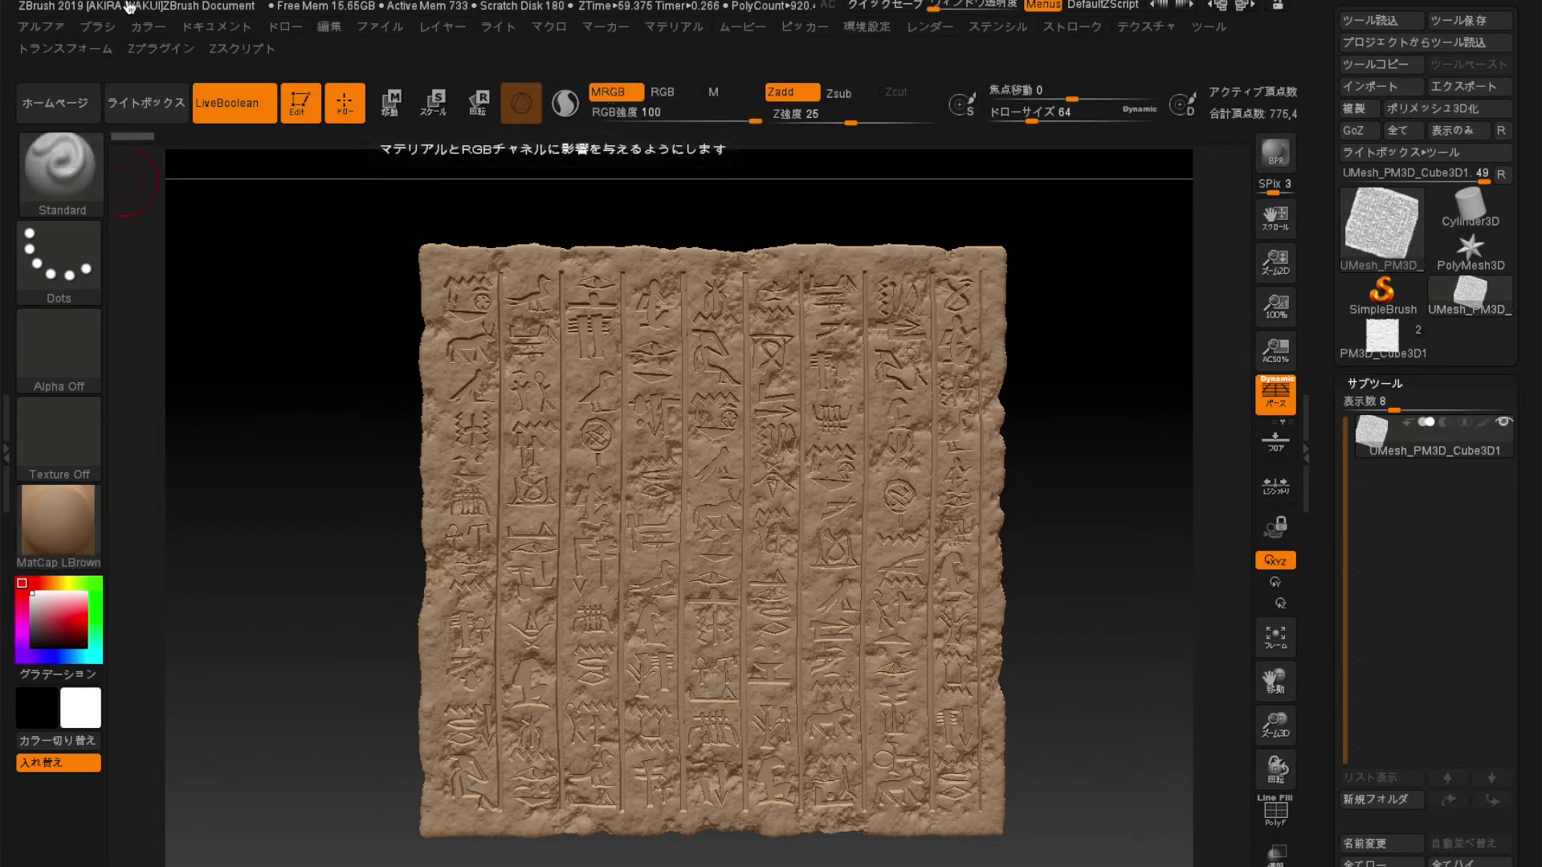
click(97, 27)
click(203, 418)
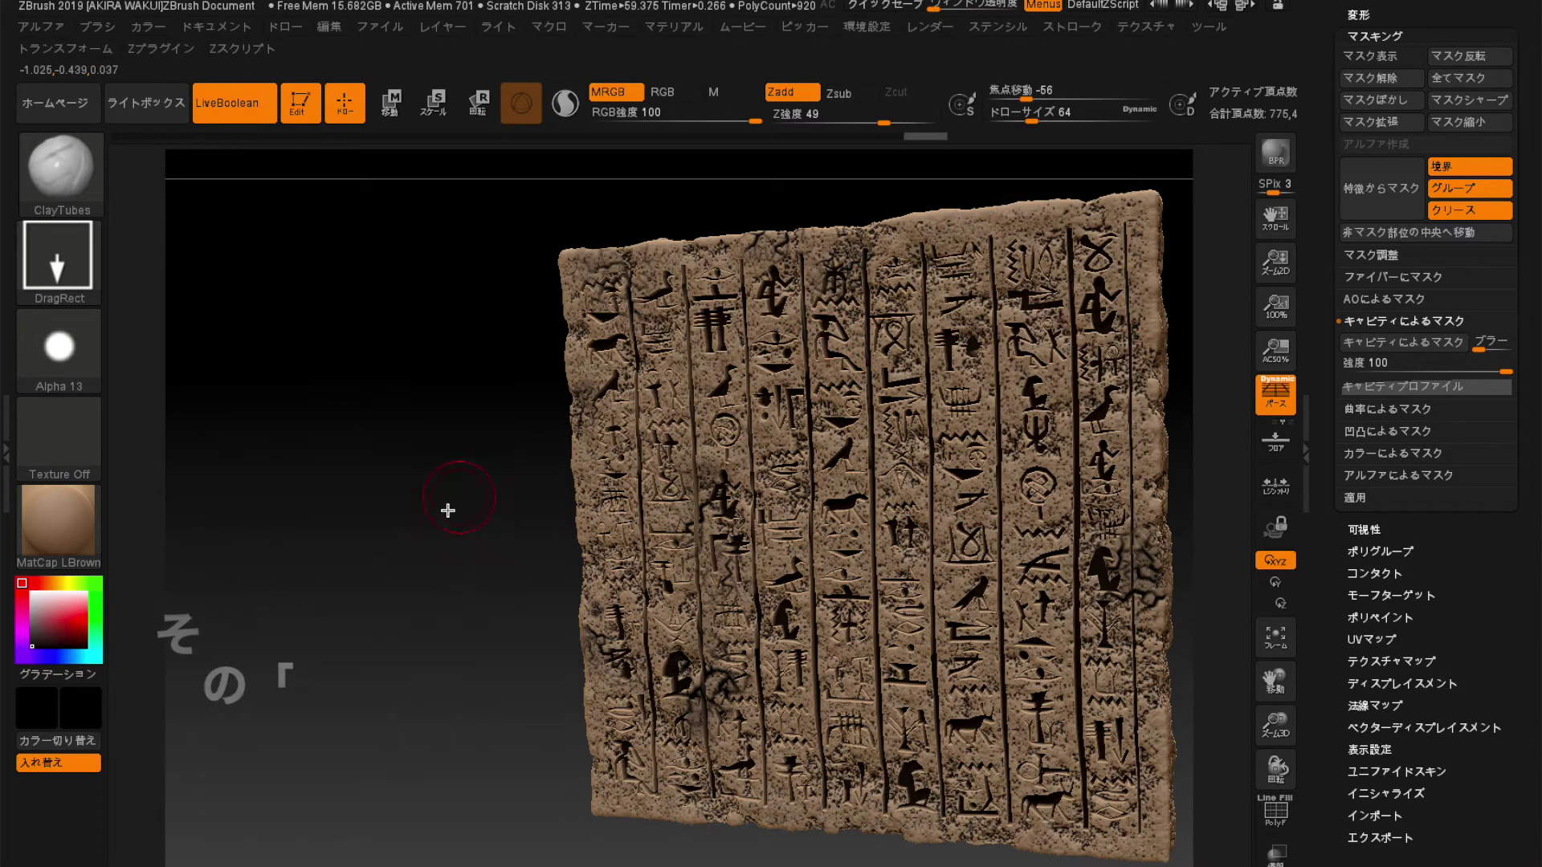
Orbit and zoom out to a straight front view of the whole tablet.
drag(427, 525, 428, 523)
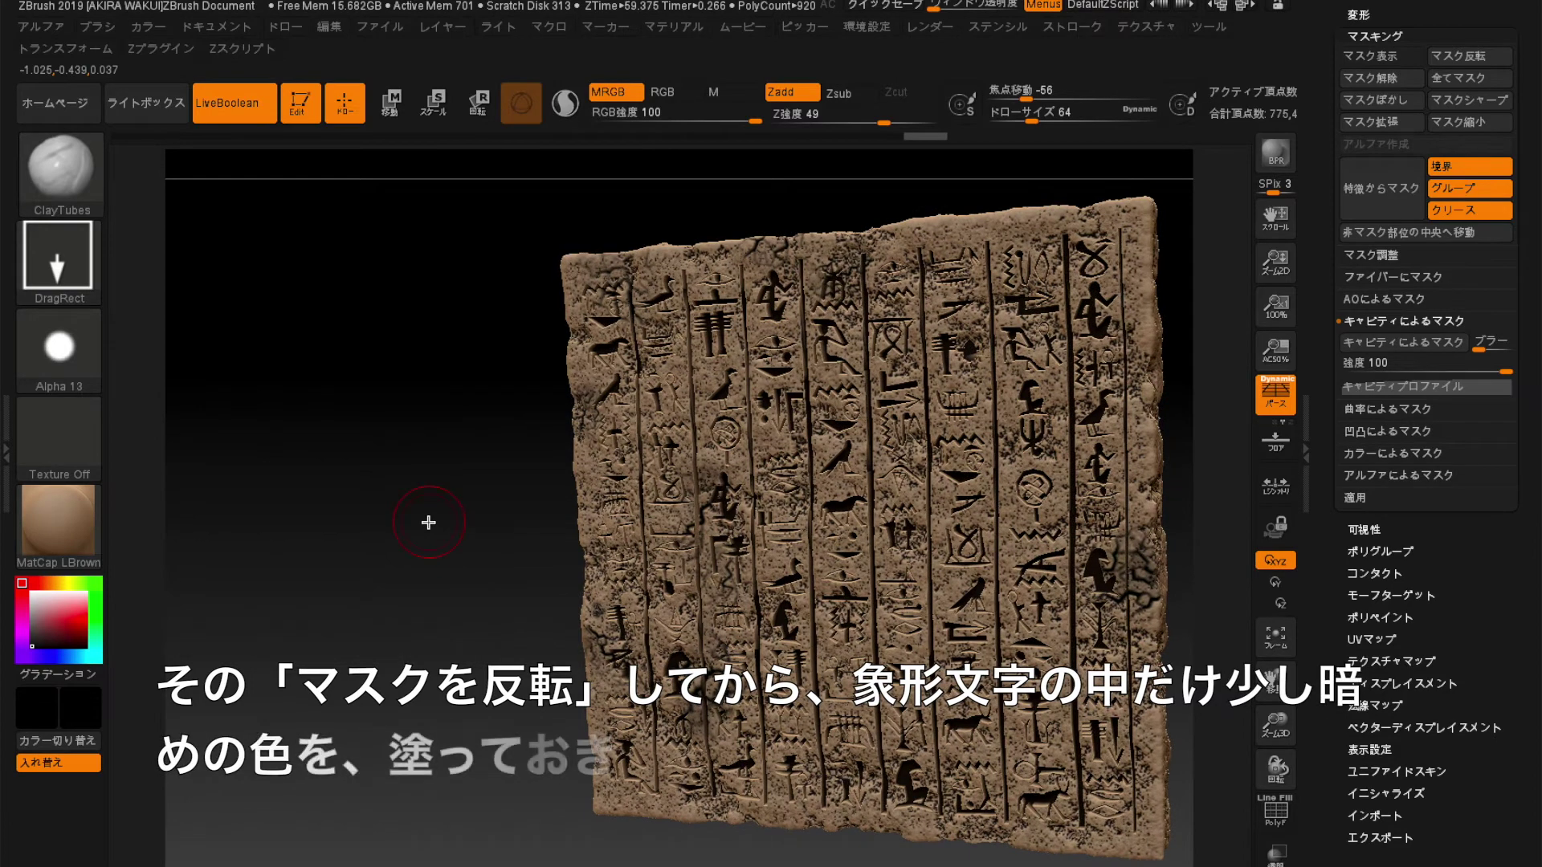
drag(430, 542, 396, 372)
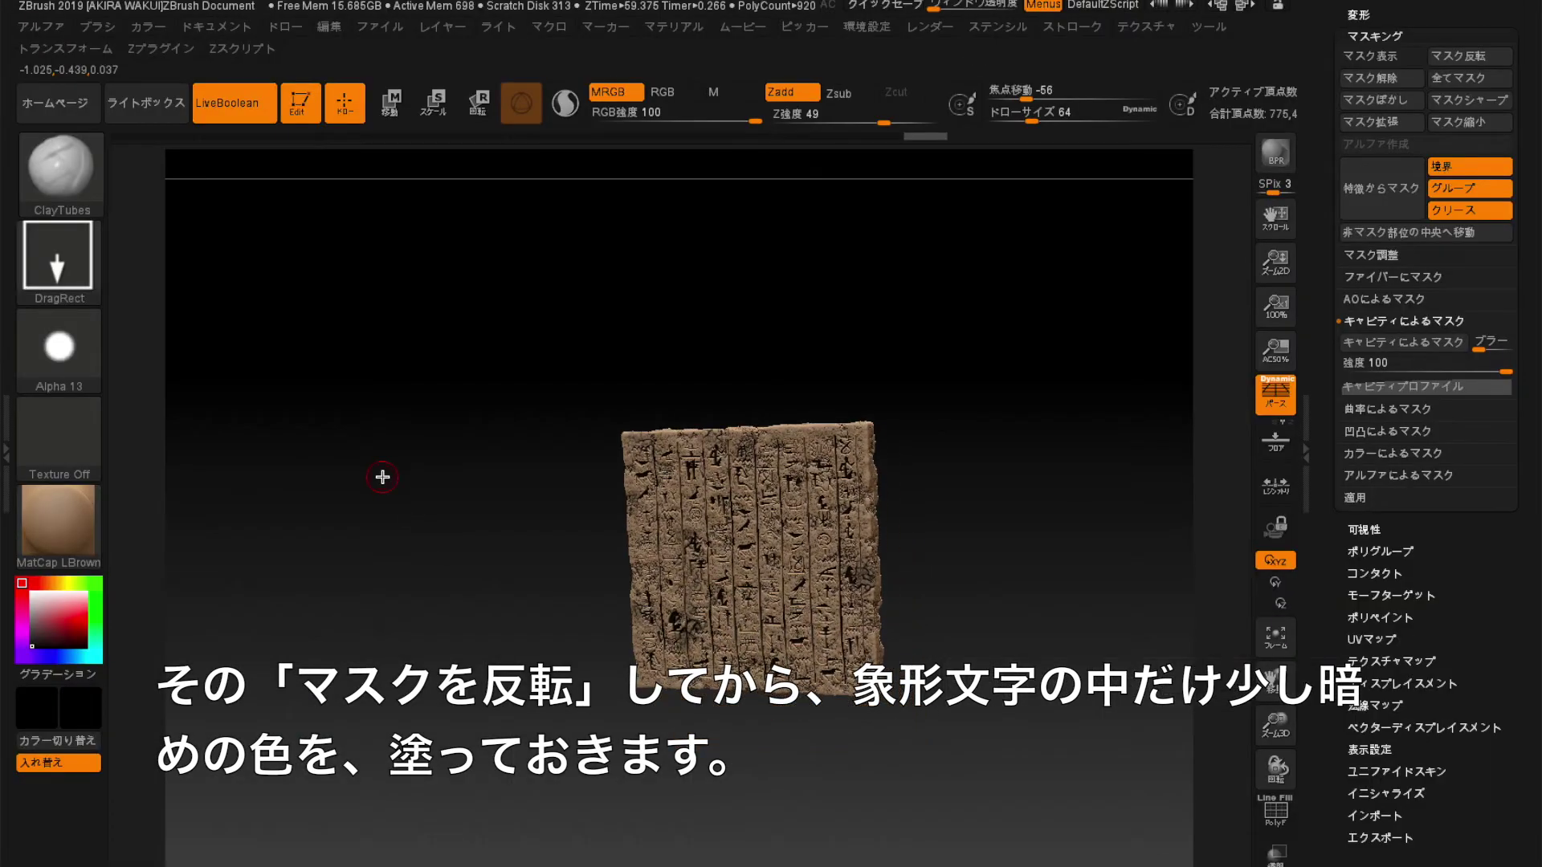
drag(382, 477, 420, 468)
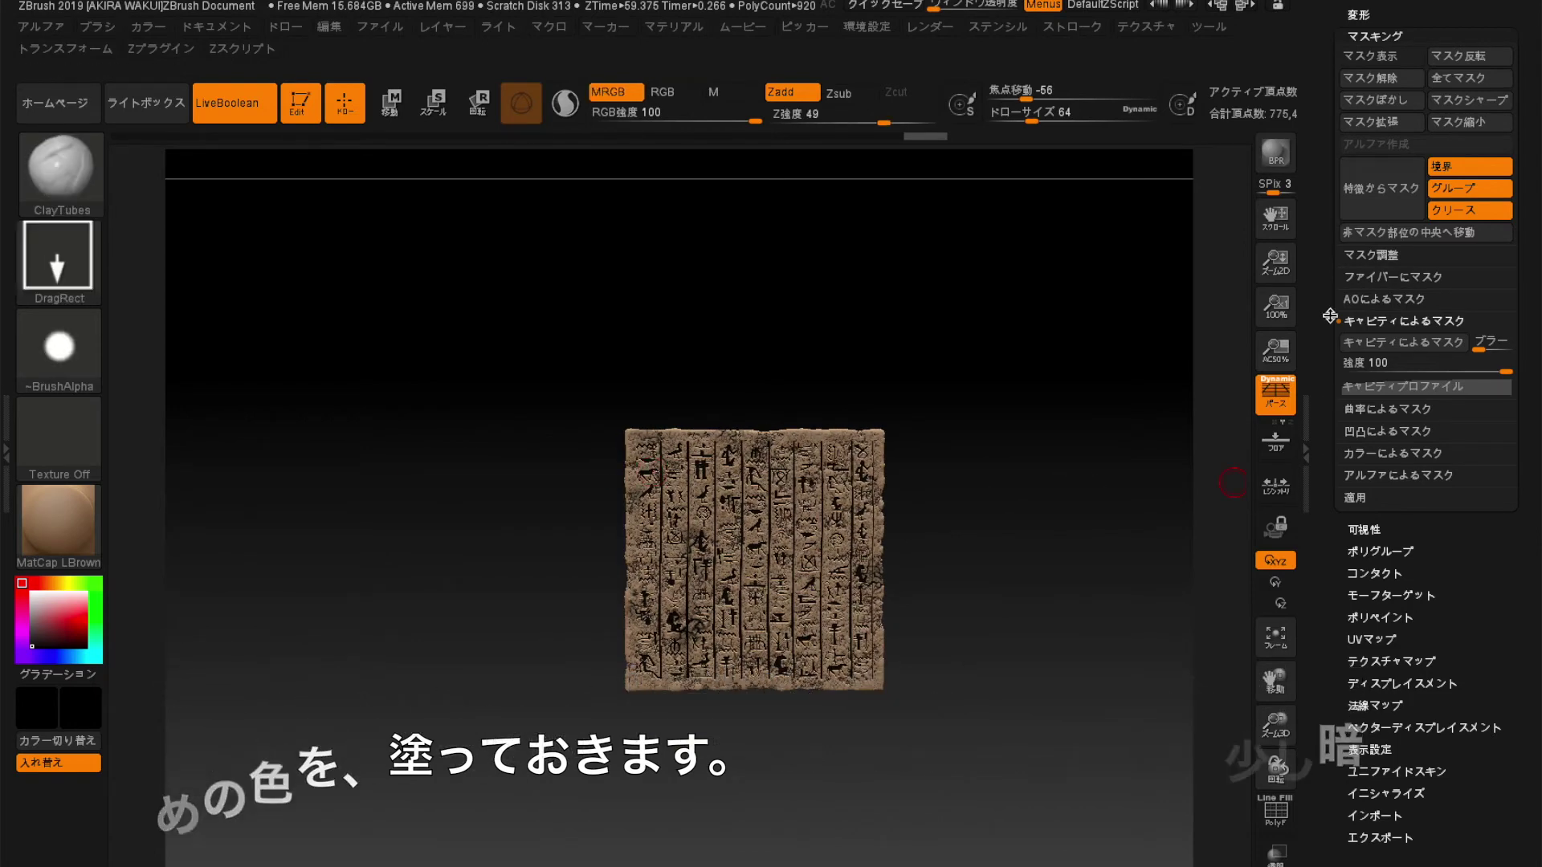
scroll(1383, 723, up, 10)
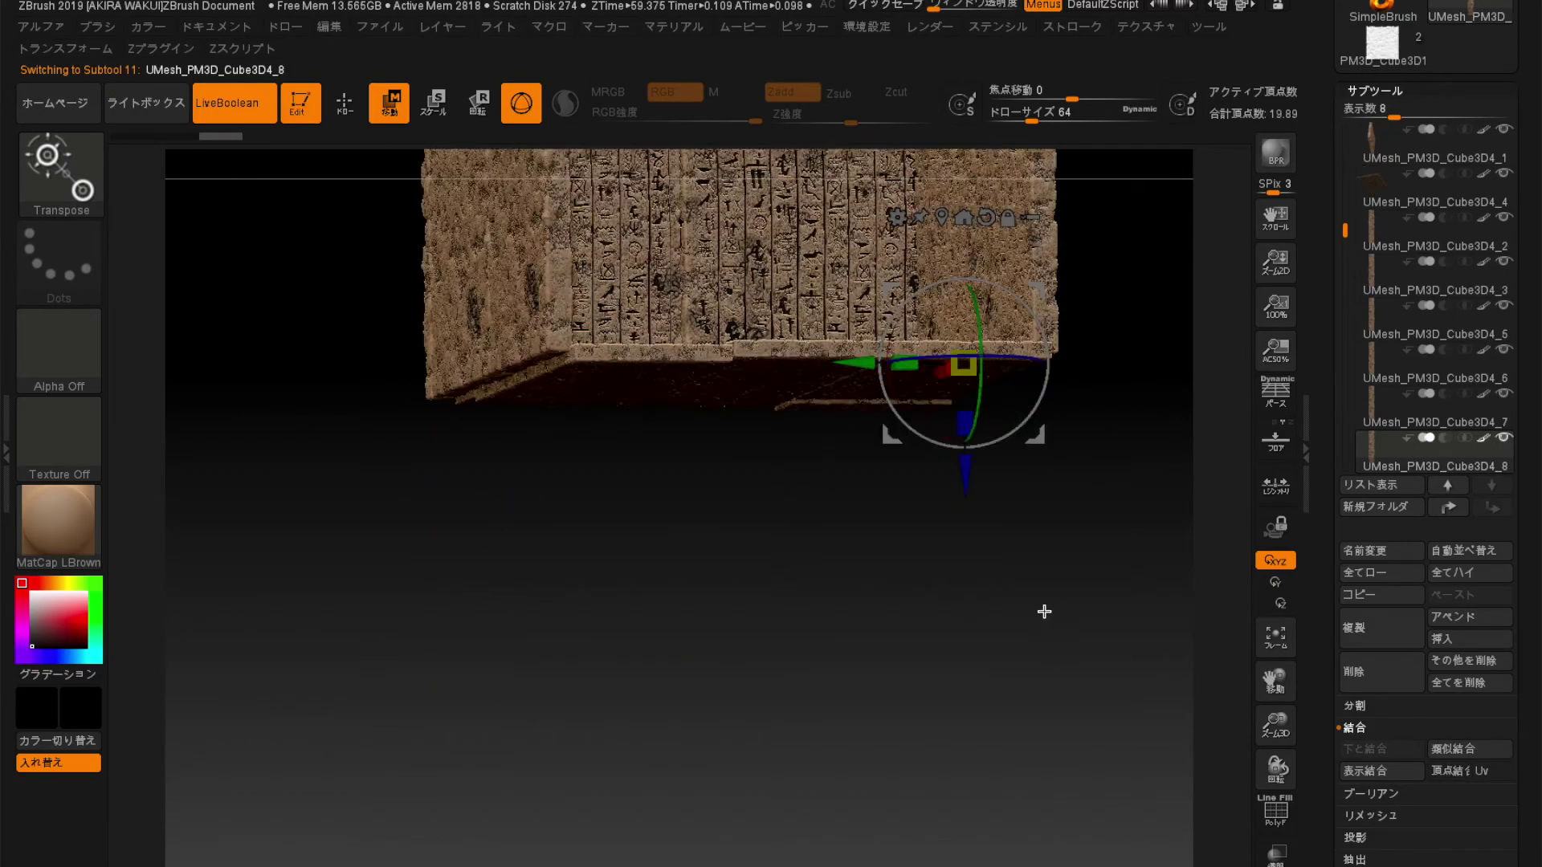
Merge a wall piece into the one below and bring up the rendering options.
click(1375, 749)
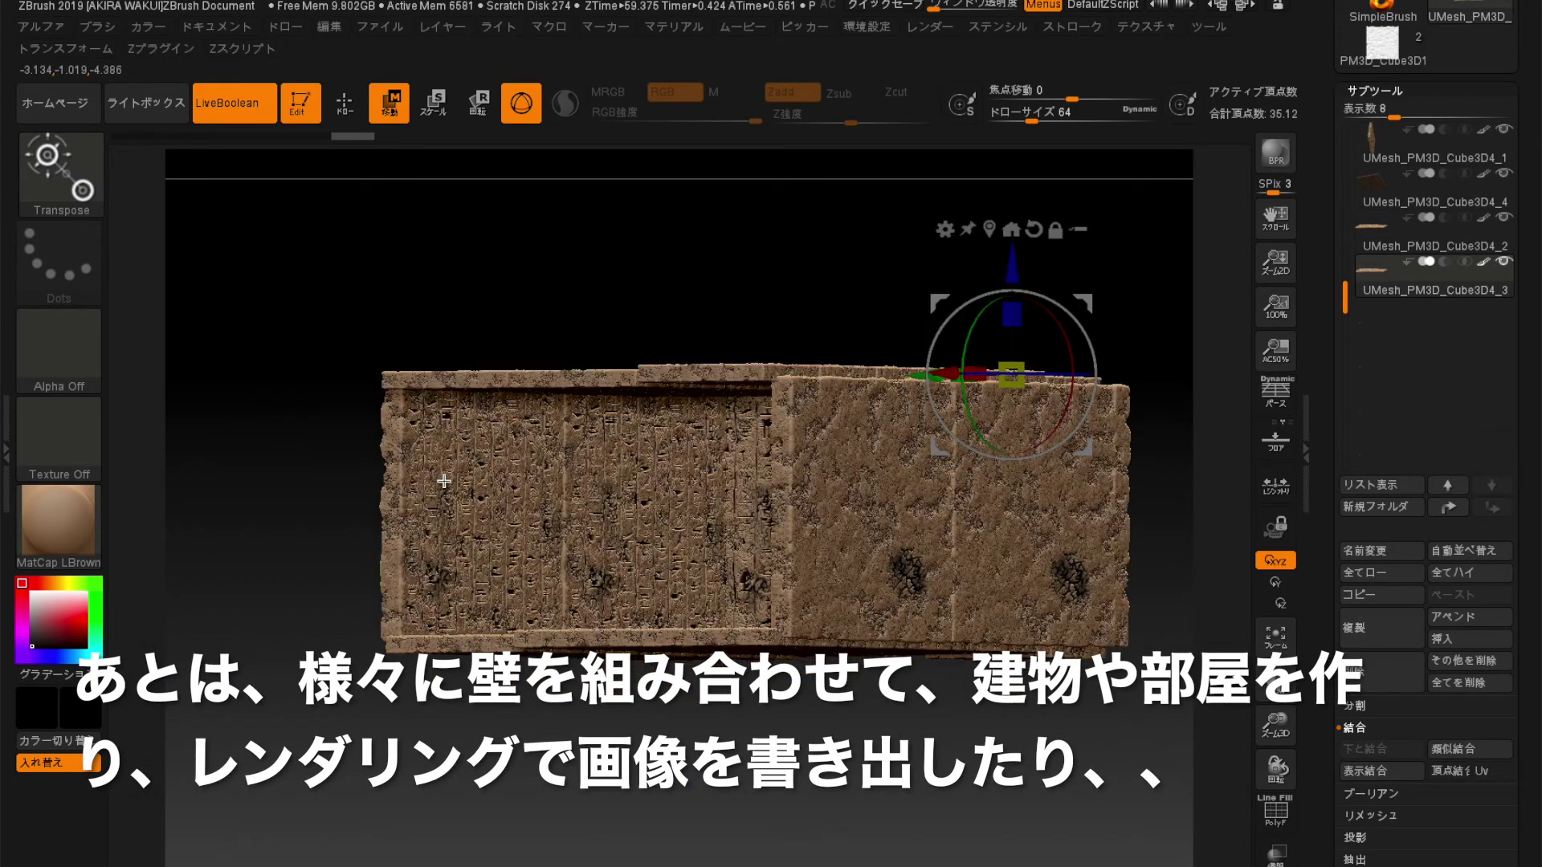
click(930, 27)
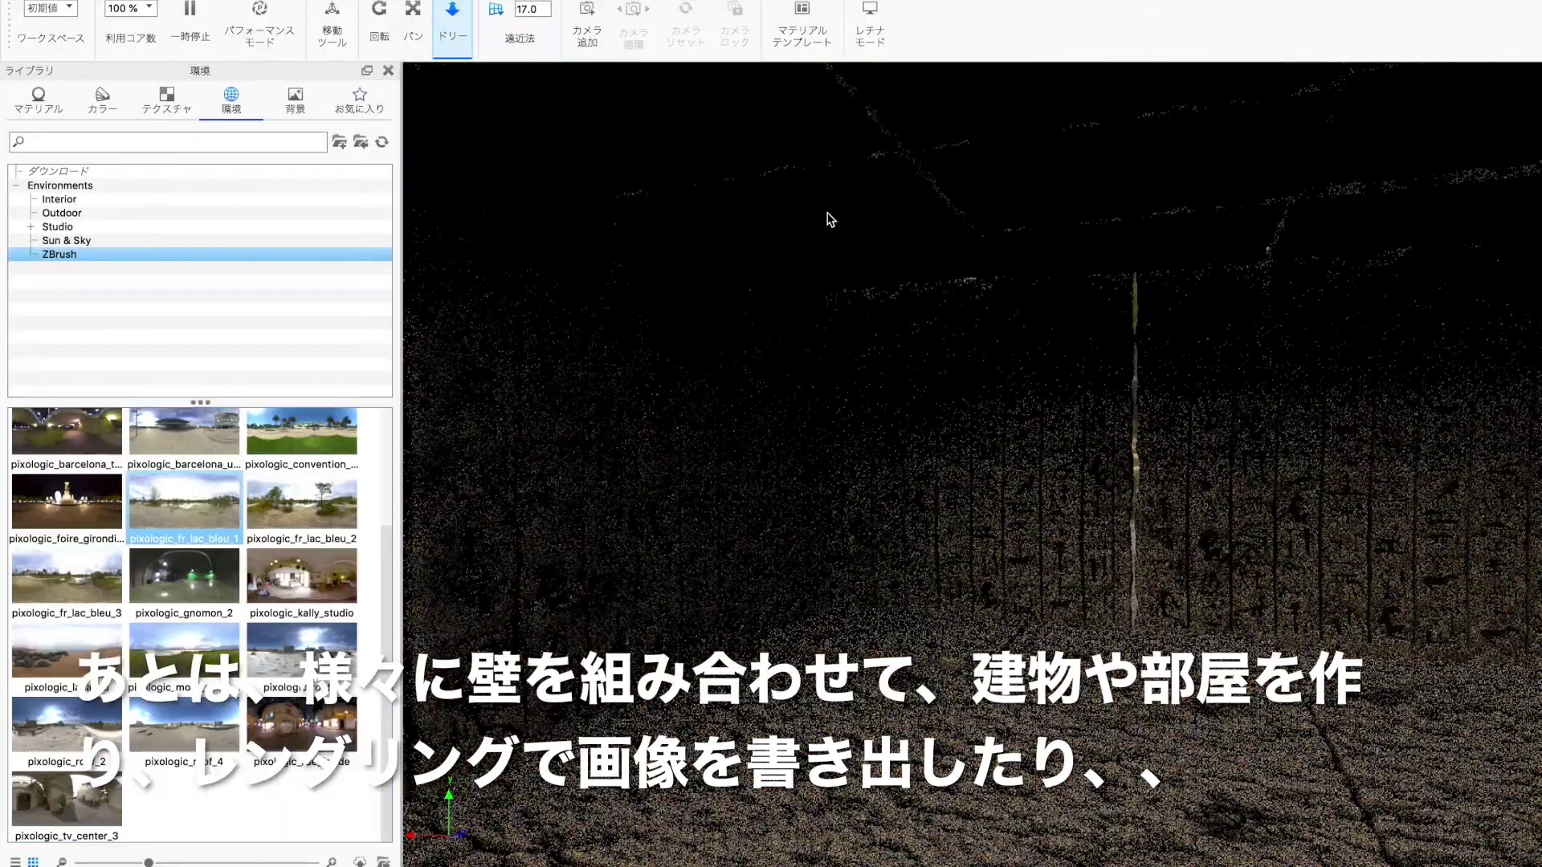
Orbit past a relief wall, then dolly the camera forward into the room.
click(378, 38)
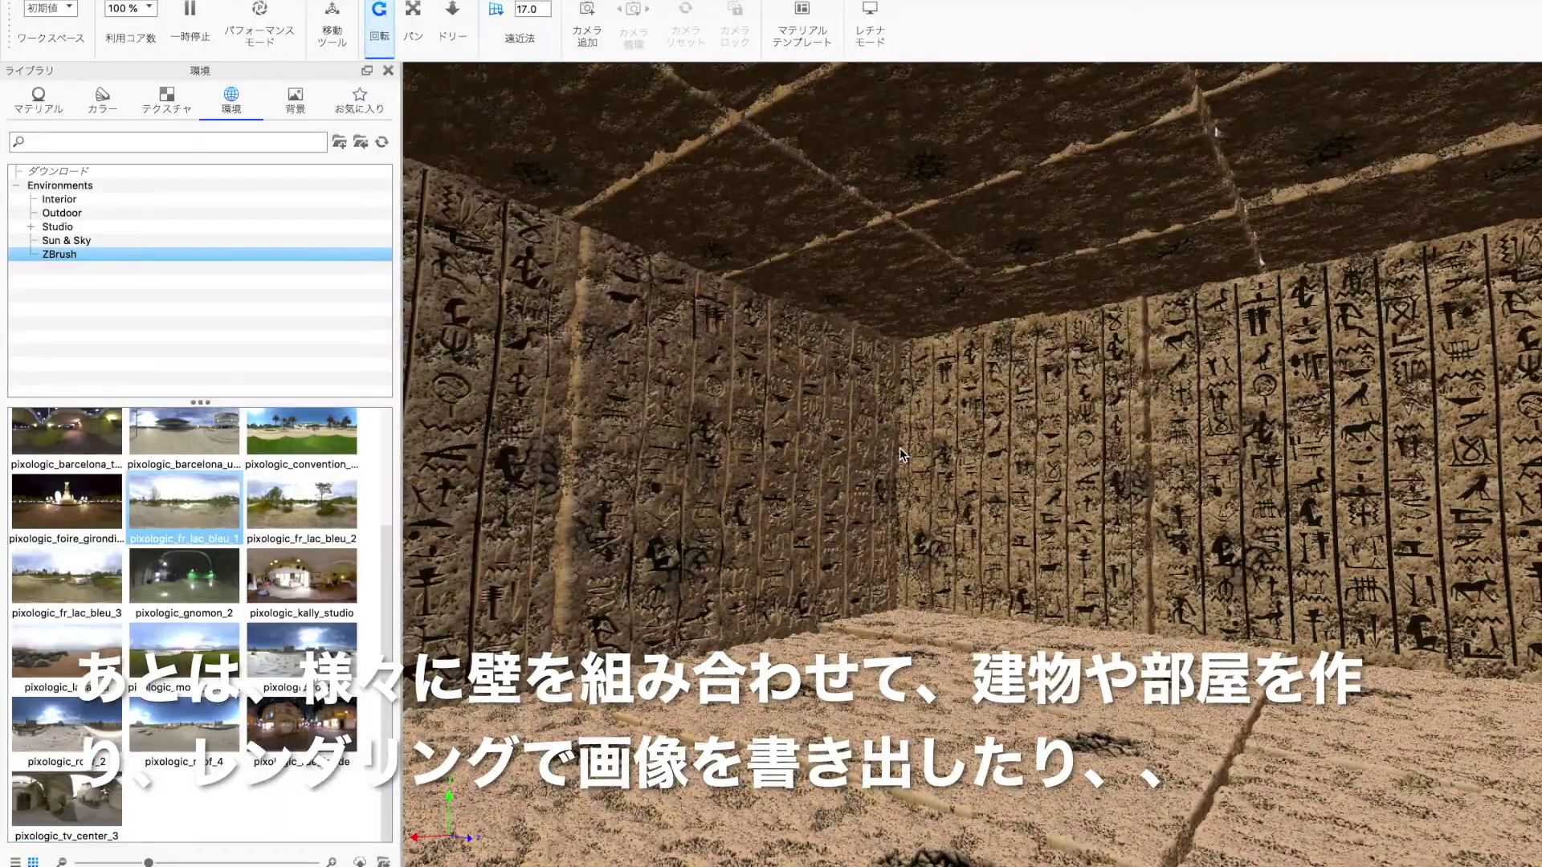
drag(901, 454, 821, 410)
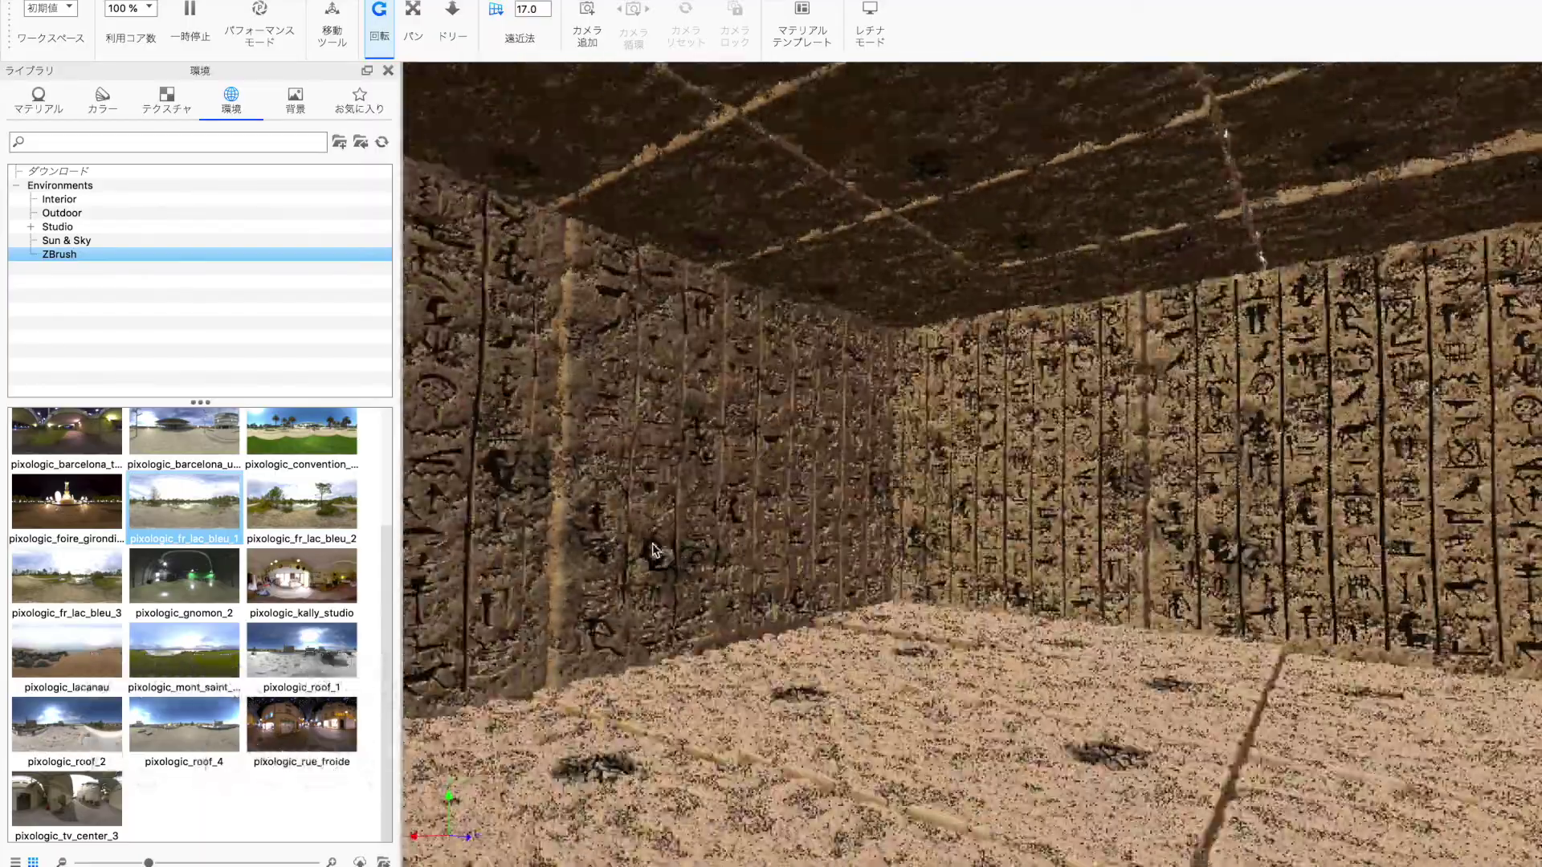
drag(853, 419, 612, 560)
click(453, 25)
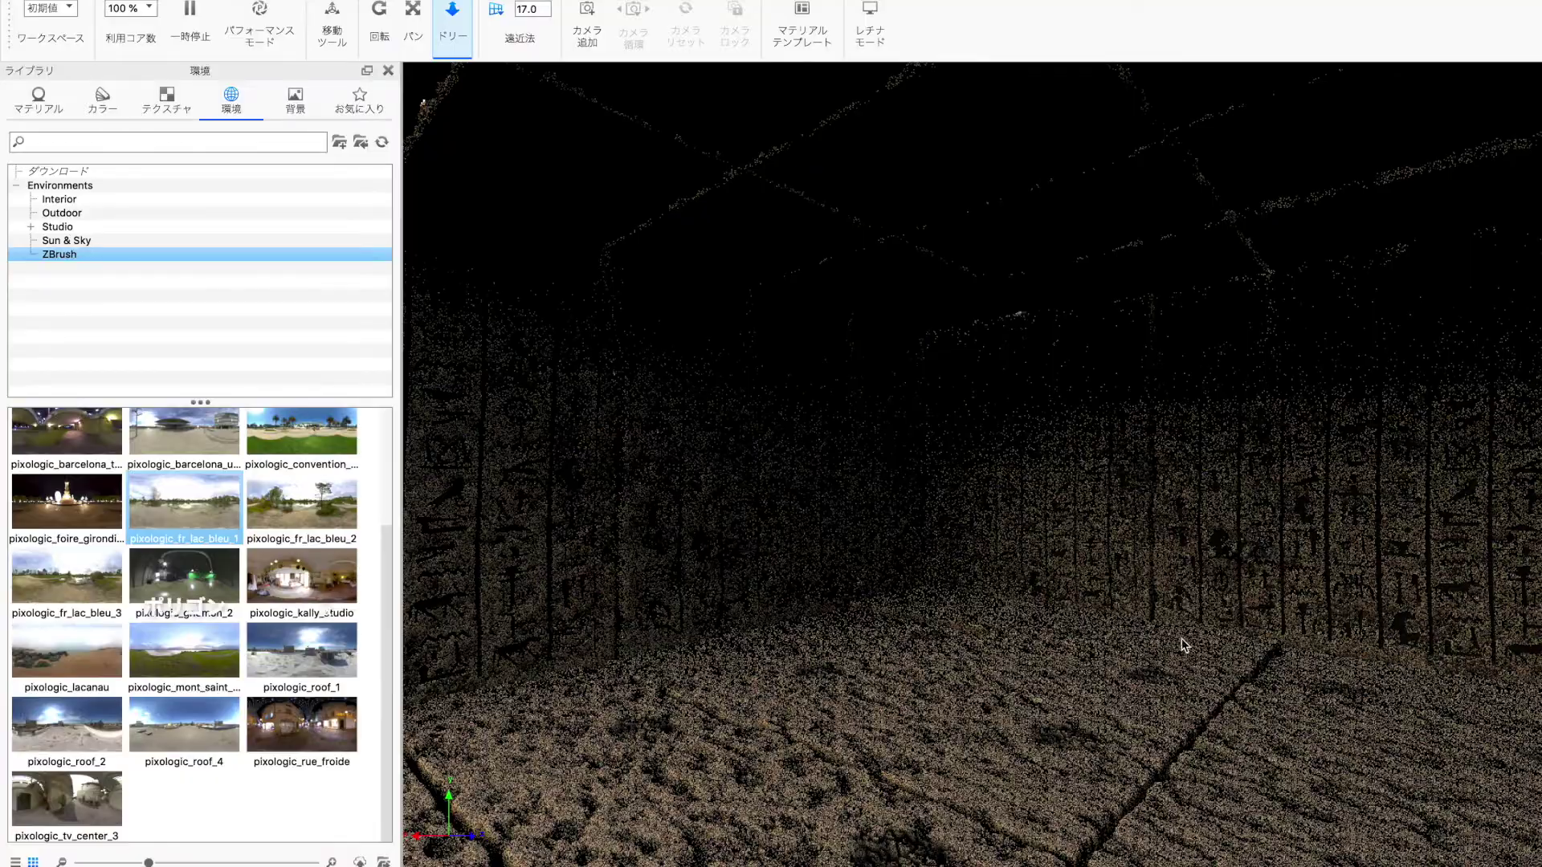
mouse_move(1151, 417)
mouse_down()
mouse_move(1281, 492)
mouse_move(1239, 413)
mouse_up()
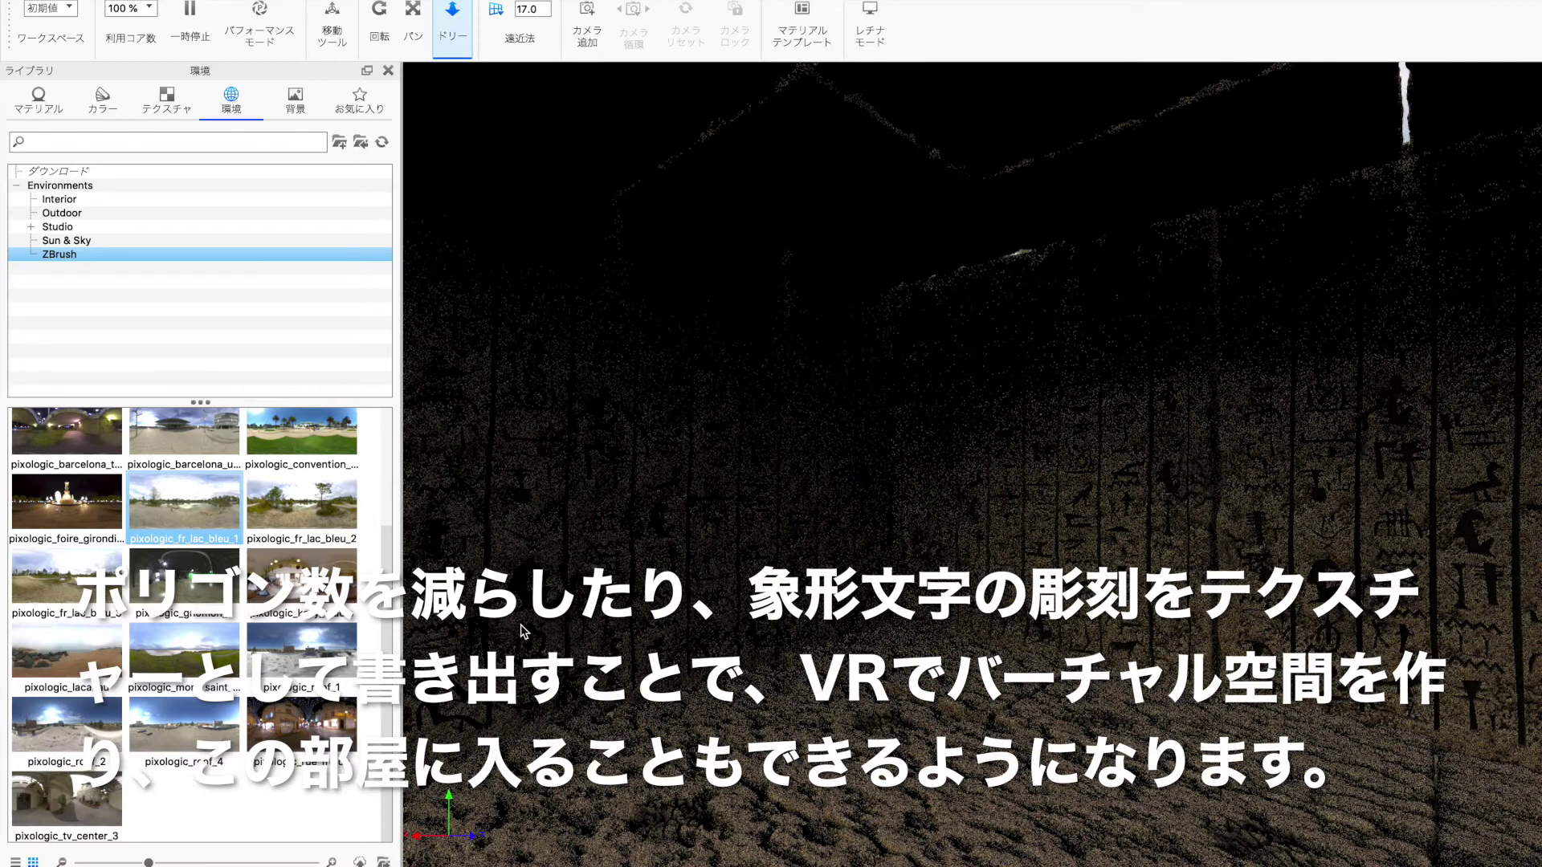
Apply the River-road environment from the Environments library.
click(65, 241)
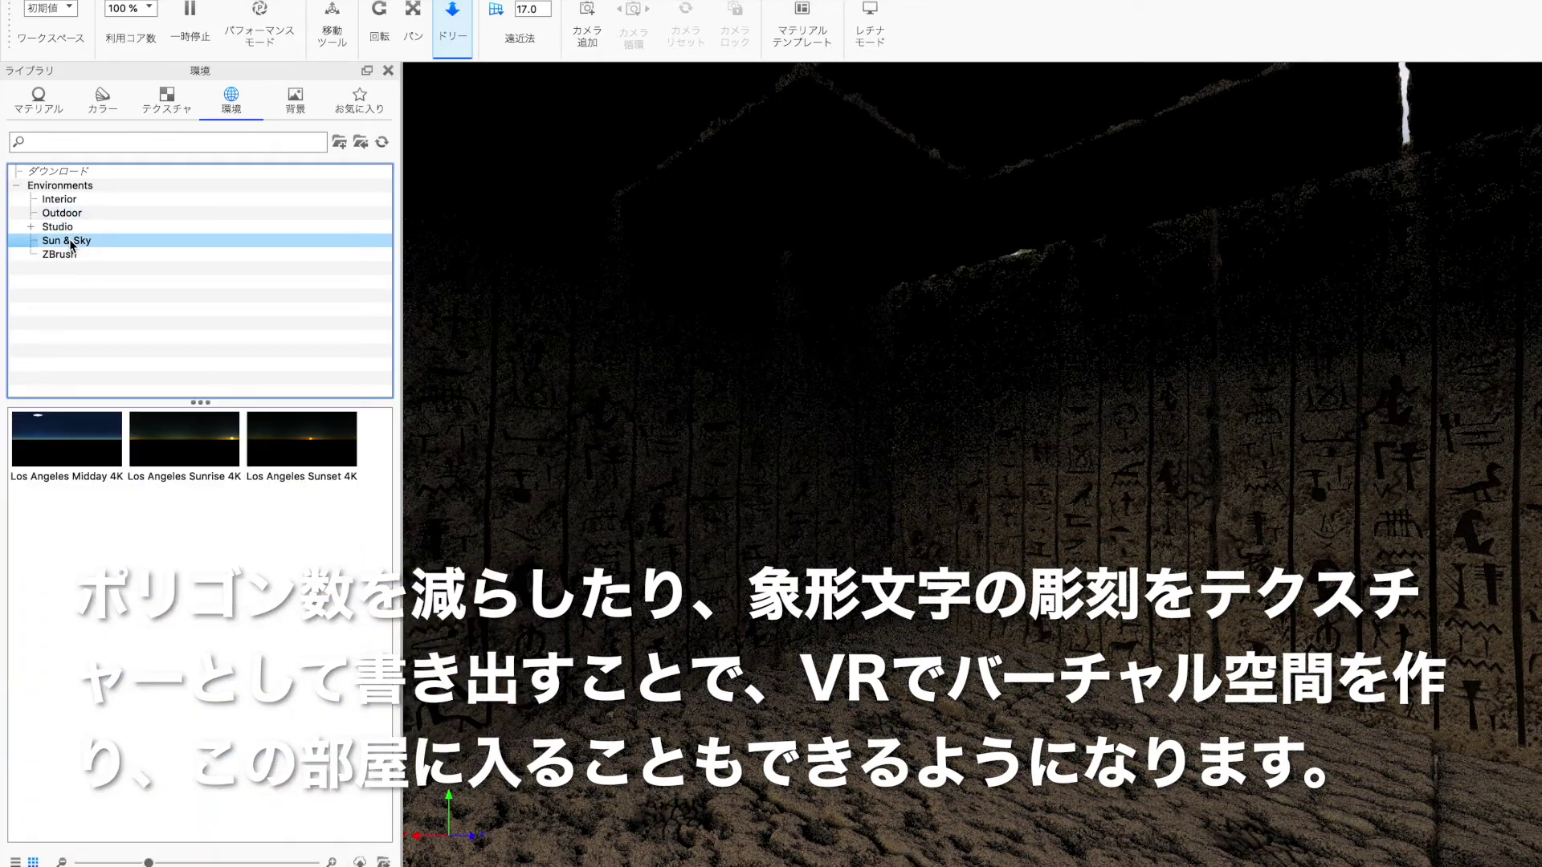
click(64, 213)
click(60, 186)
double_click(320, 816)
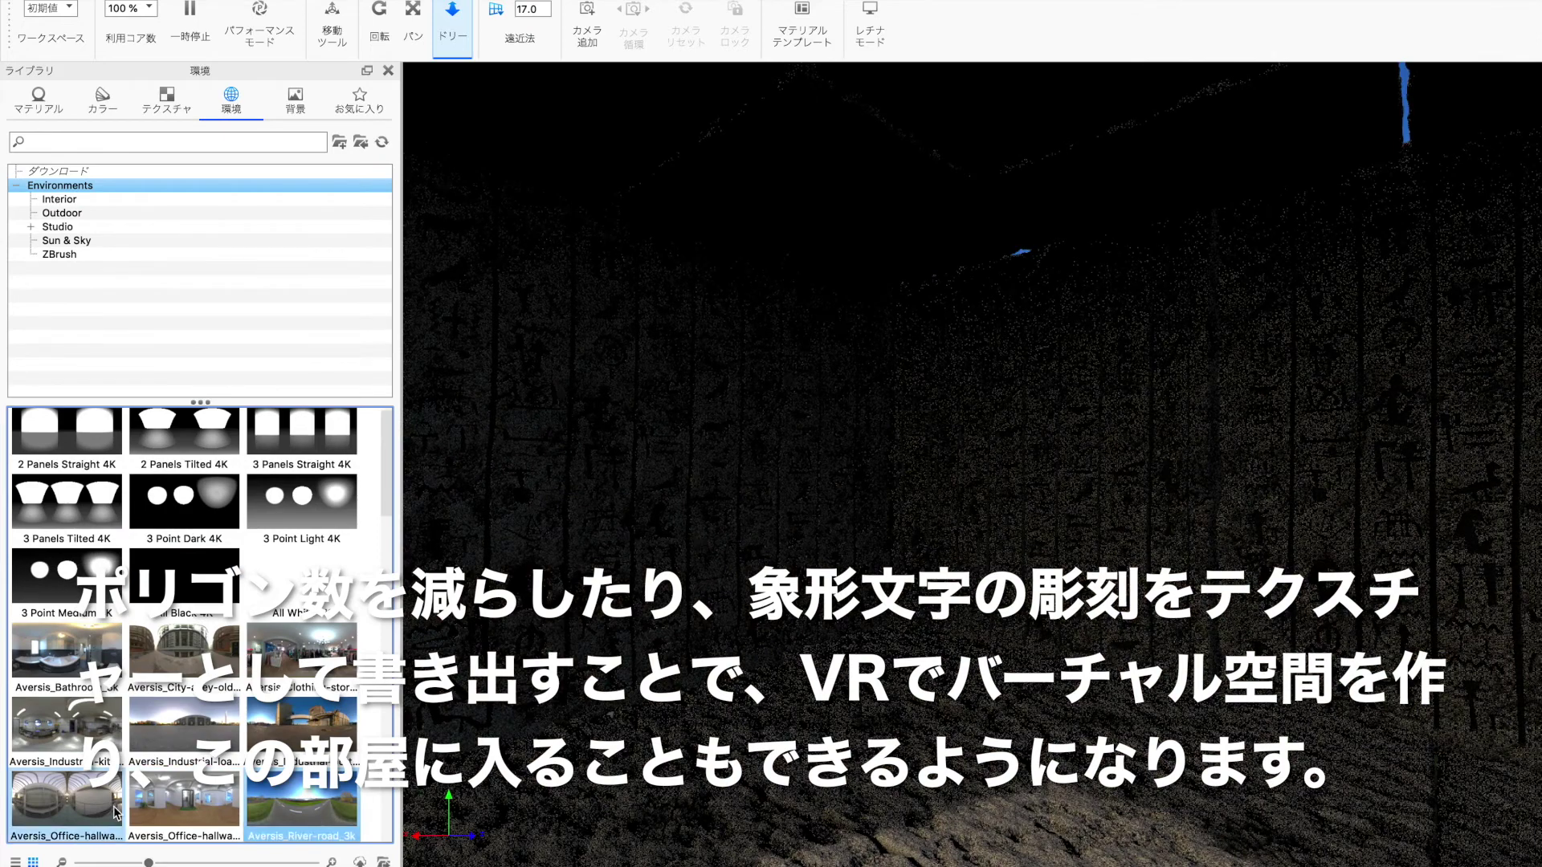
Preview the Los Angeles Midday 4K and white-floor light tent environments.
scroll(115, 814, down, 6)
click(323, 792)
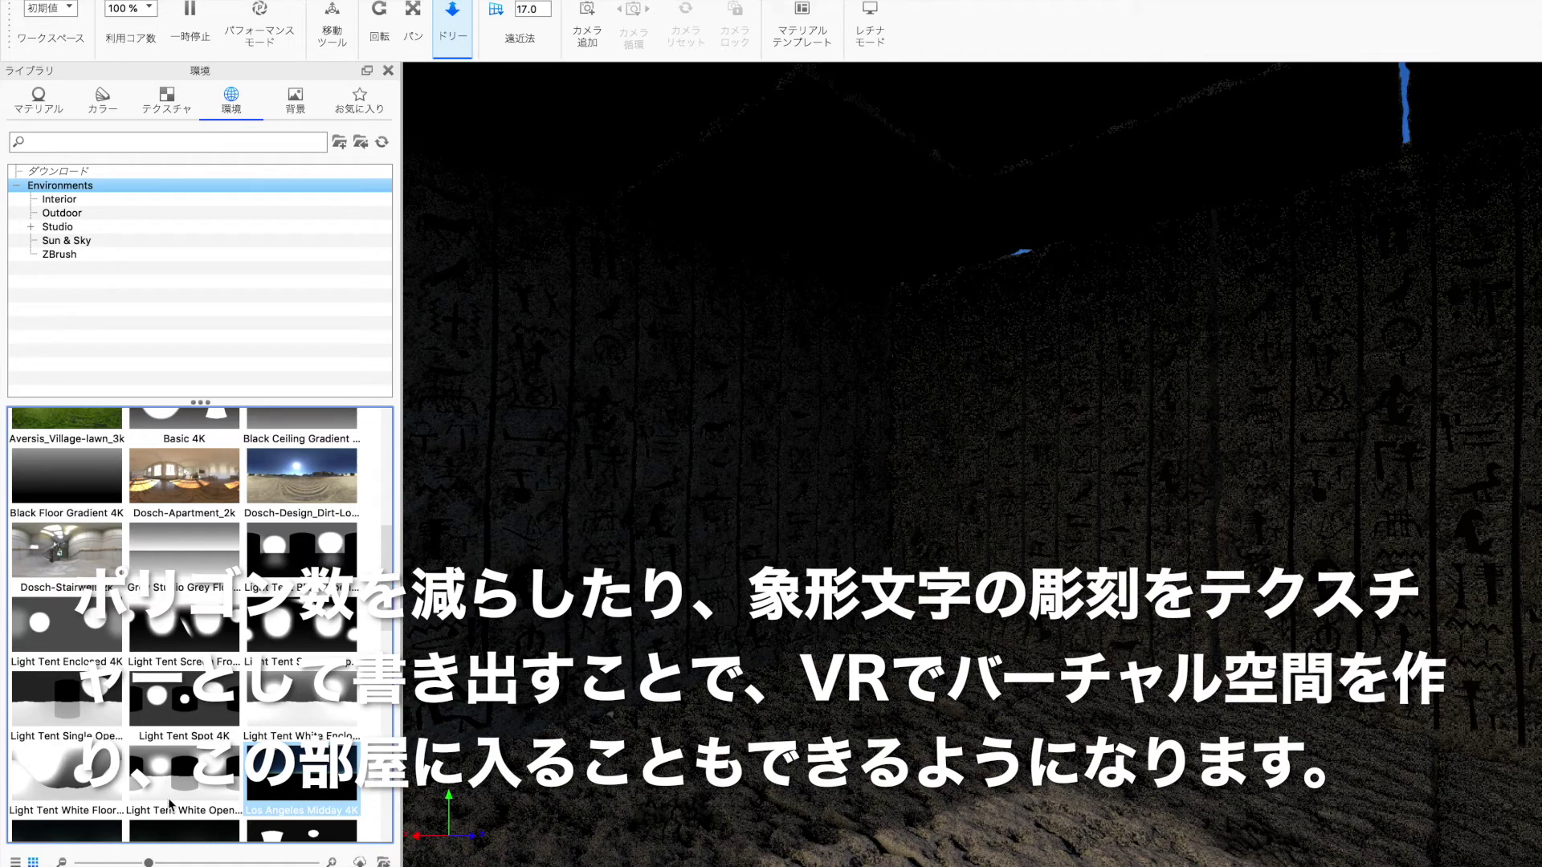
click(83, 787)
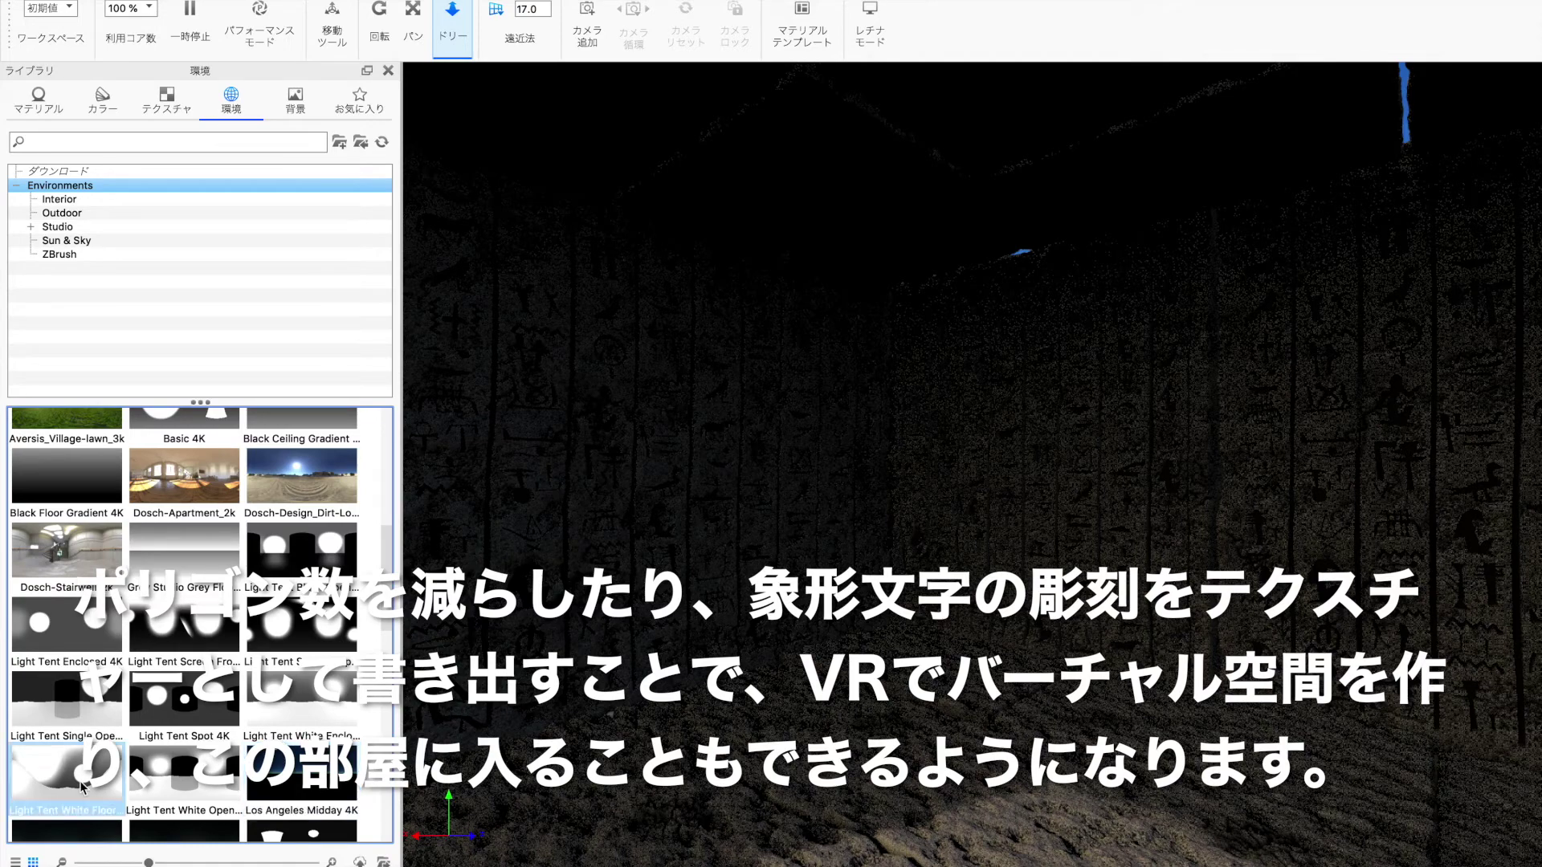